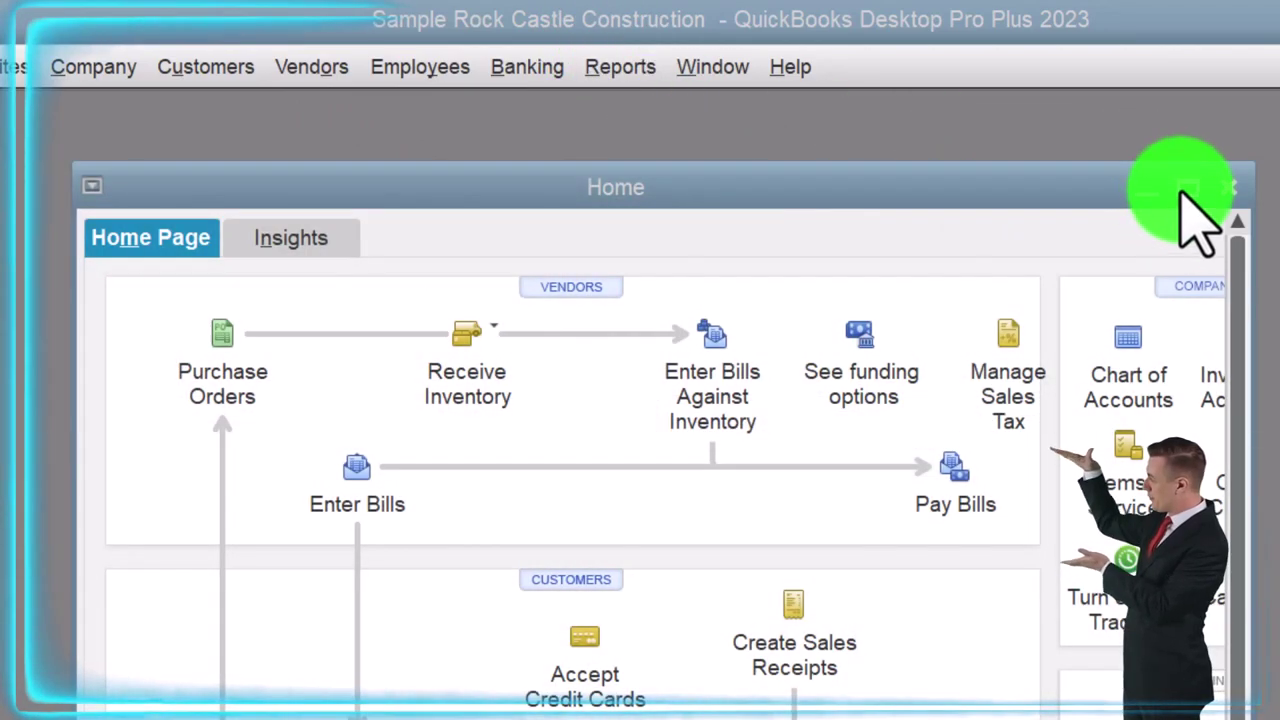
# Step: Maximize the Home window and check the view options for the open window list
pyautogui.click(1188, 190)
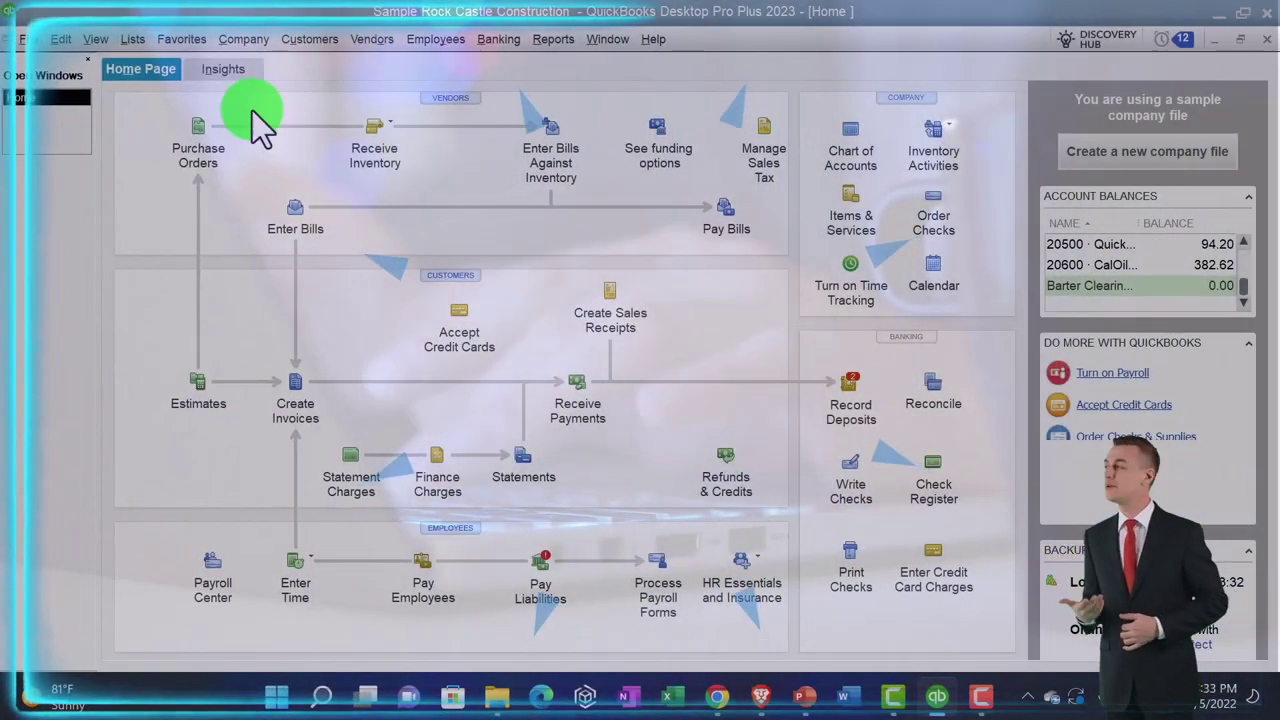
pyautogui.click(96, 40)
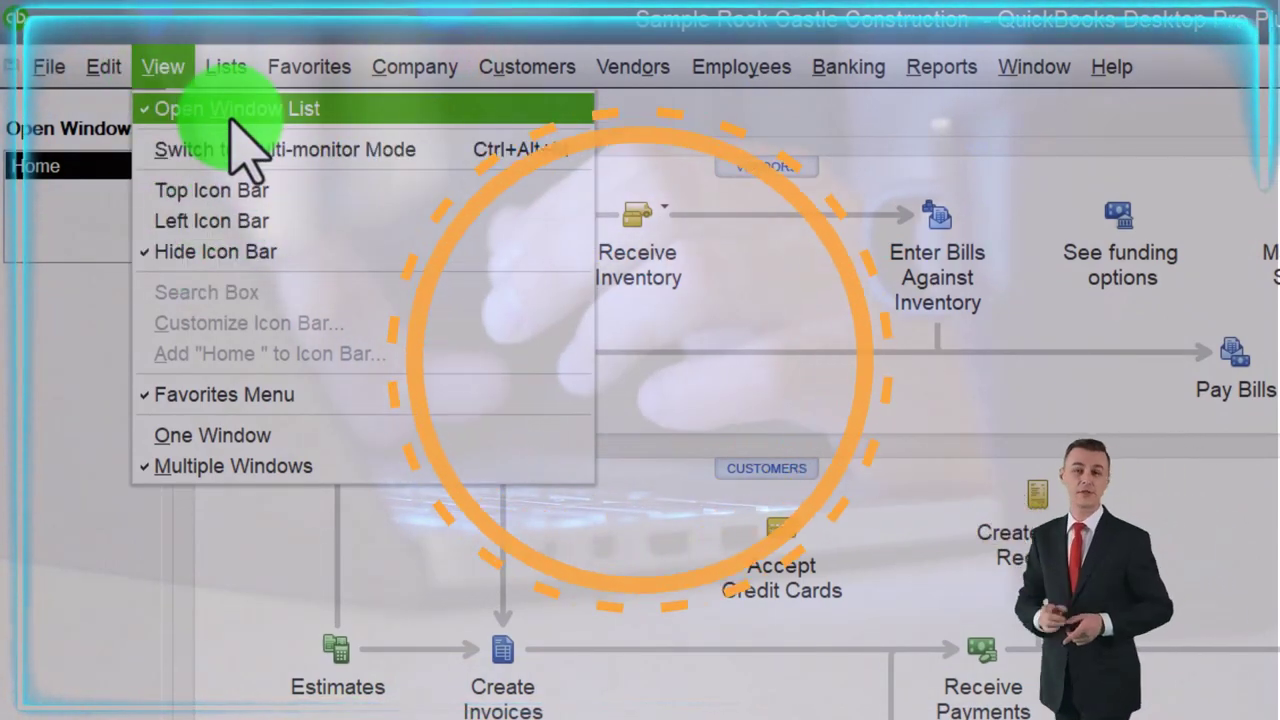
pyautogui.click(95, 370)
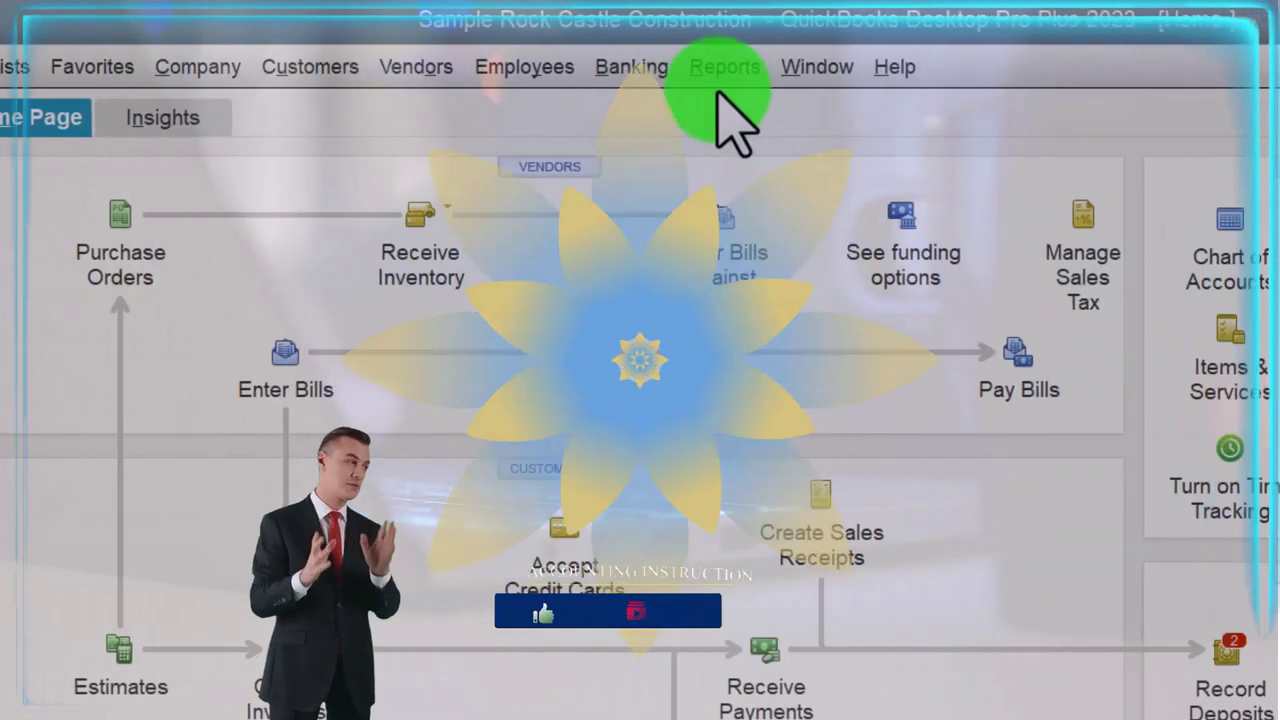
# Step: Open the Profit & Loss Standard report and set its date range from 01/01/2024 to 12/31/2024
pyautogui.click(941, 66)
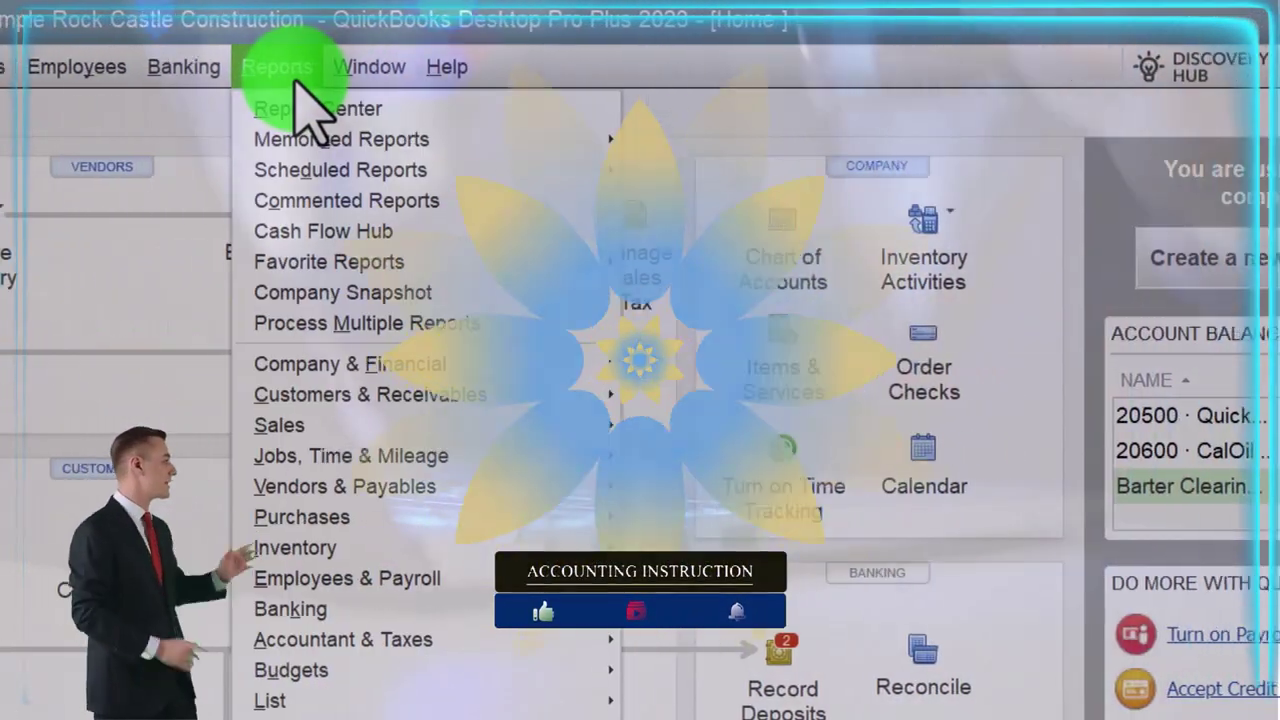
pyautogui.moveTo(366, 364)
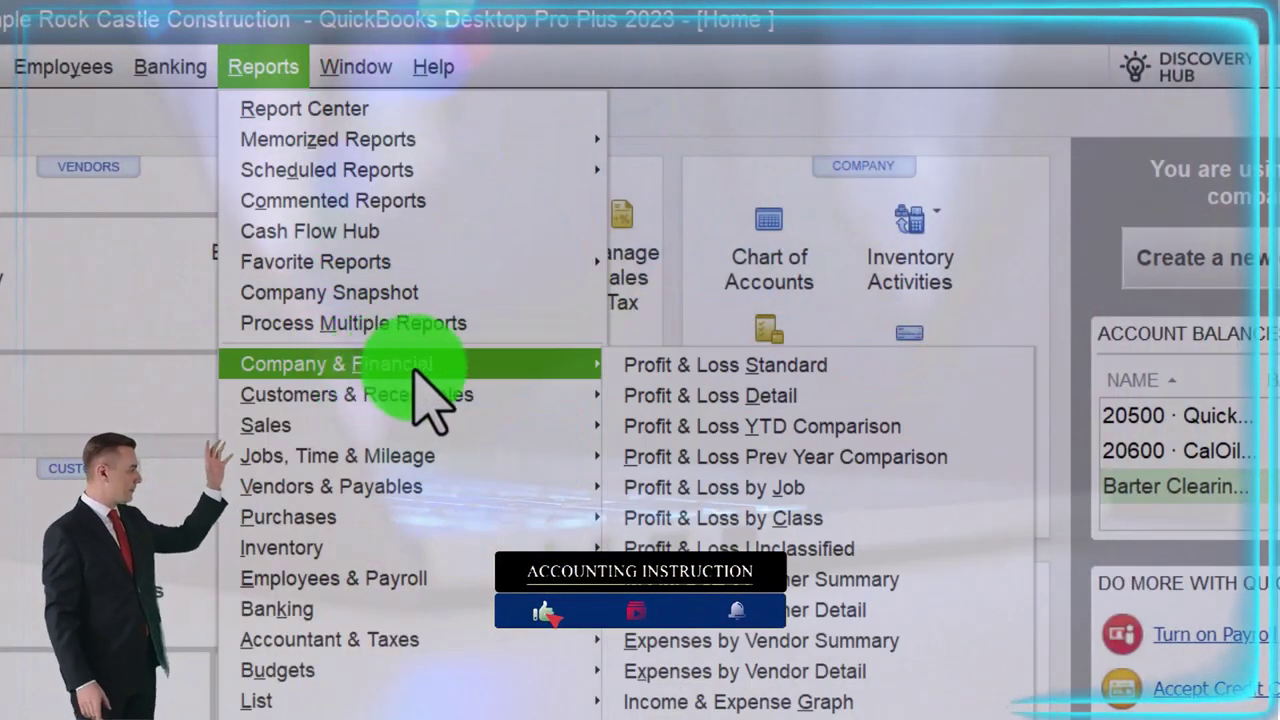
pyautogui.click(664, 367)
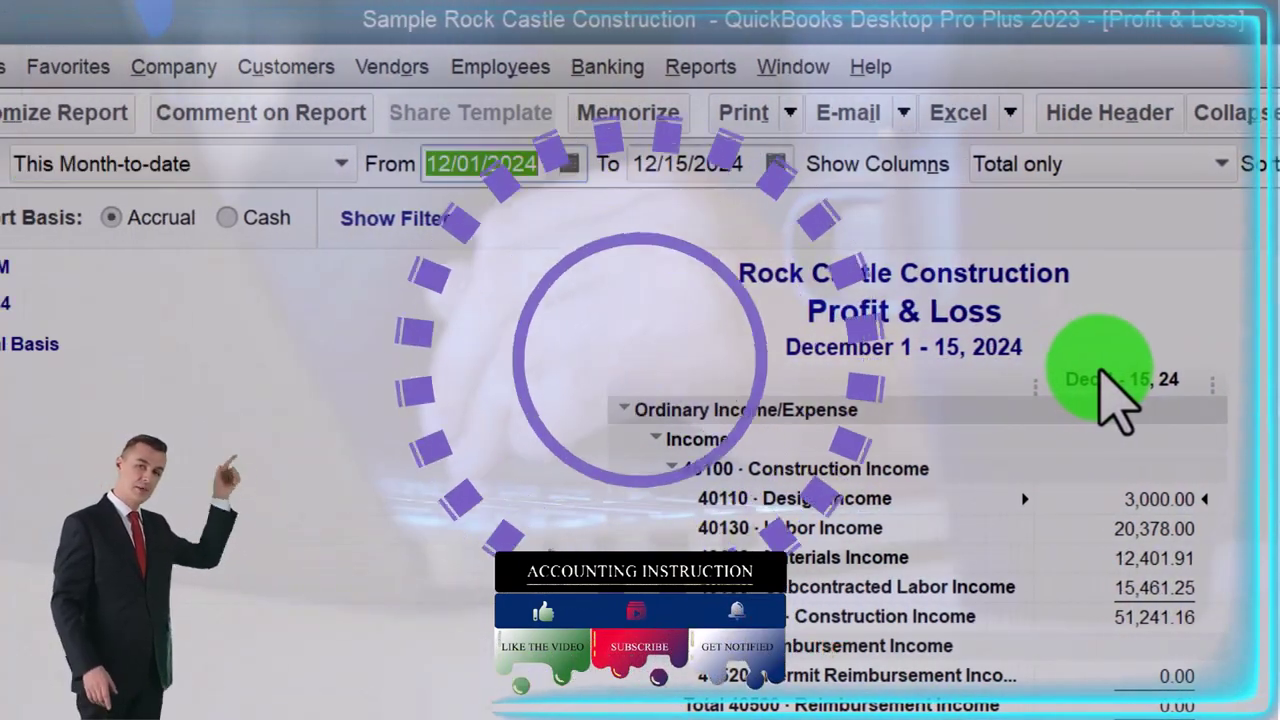
pyautogui.press('BackSpace')
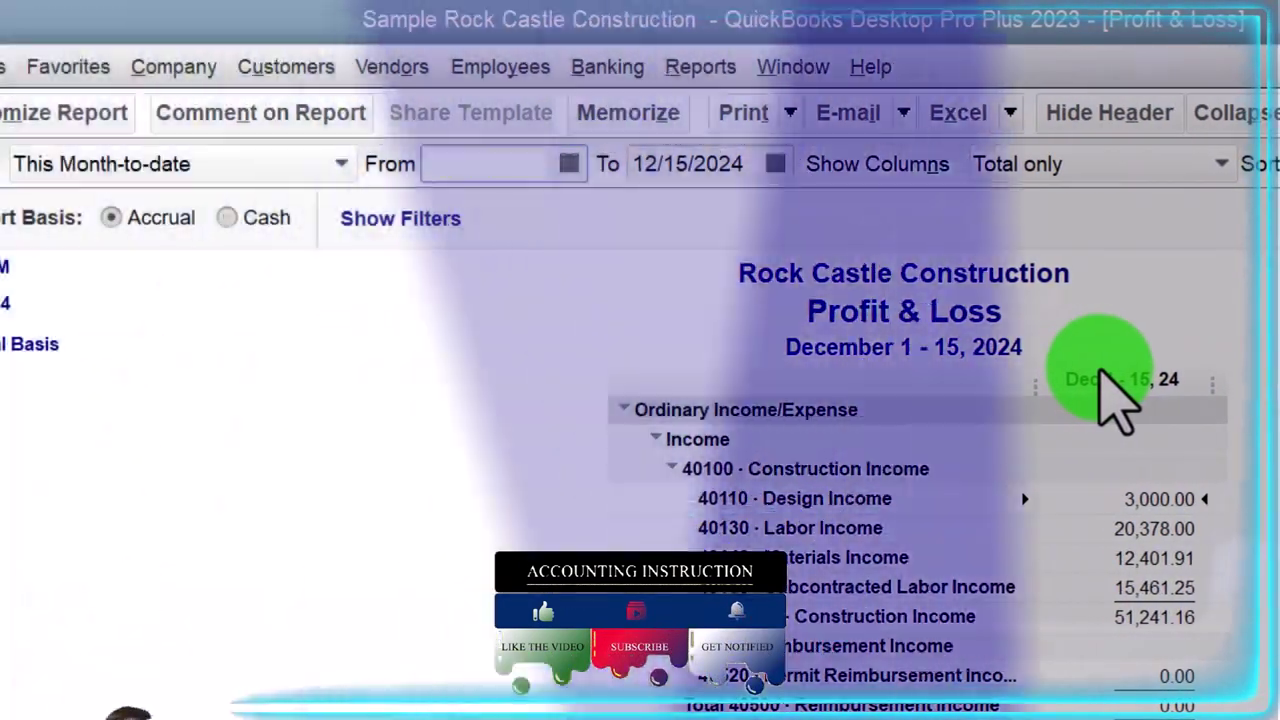
pyautogui.write('01/01/2024')
pyautogui.press('Tab')
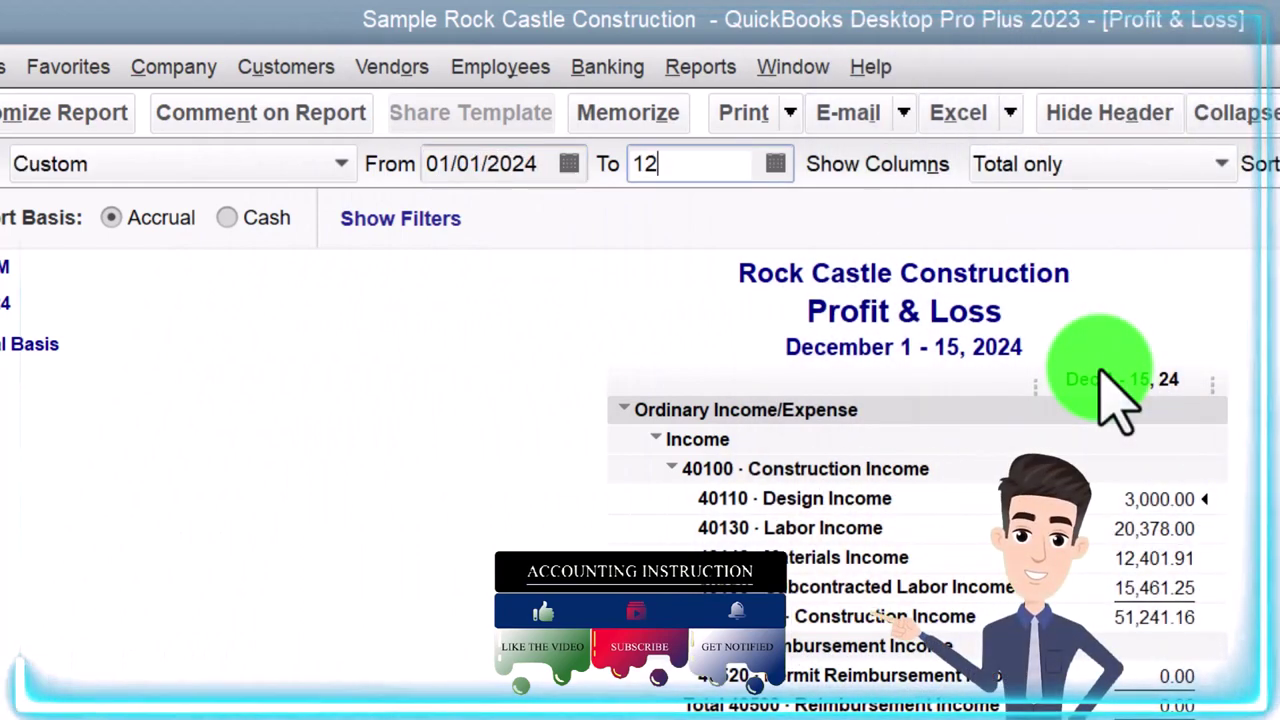
pyautogui.write('12/31/2024')
pyautogui.press('Tab')
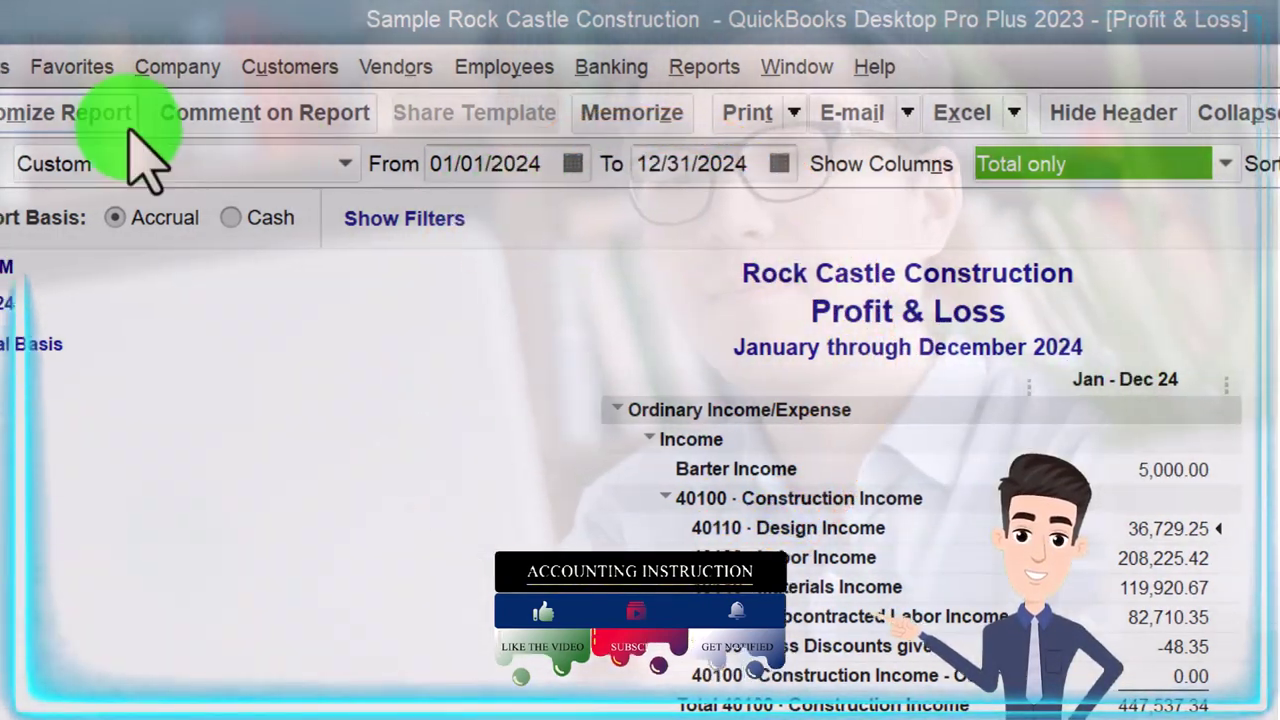
# Step: Customize the Profit & Loss report by setting the column labels and related fonts to size 12
pyautogui.click(90, 118)
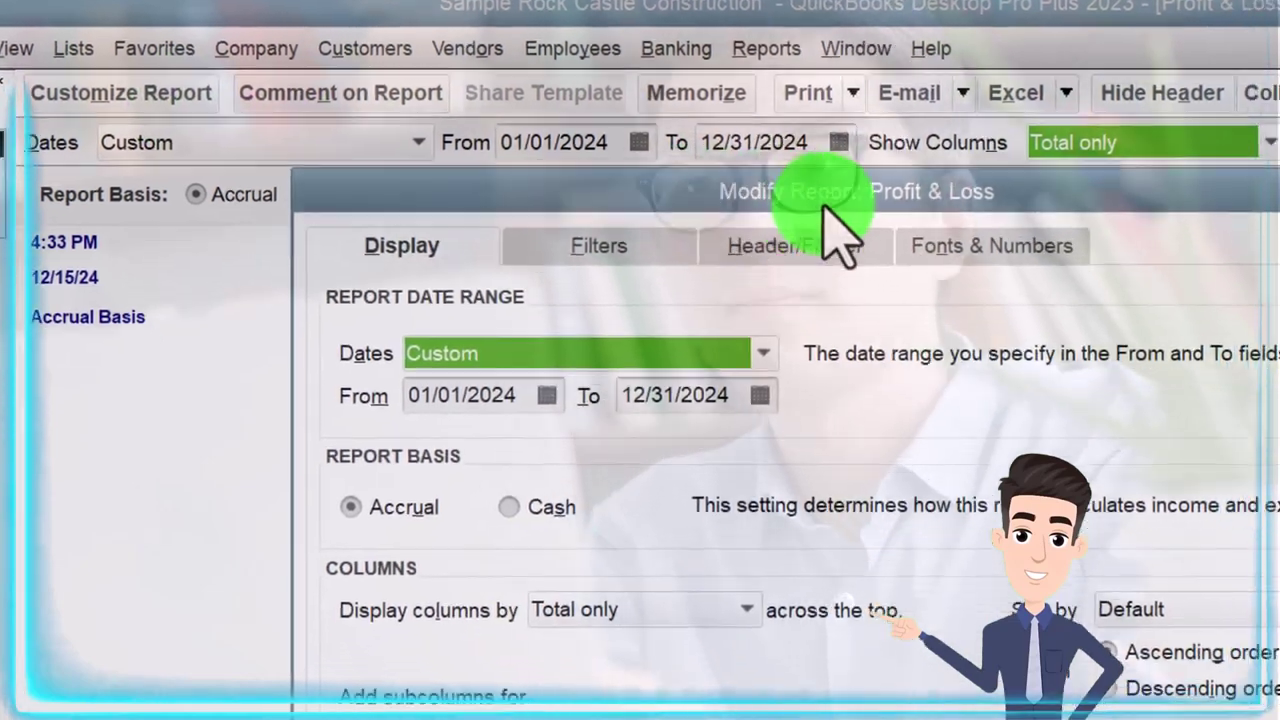
pyautogui.click(740, 112)
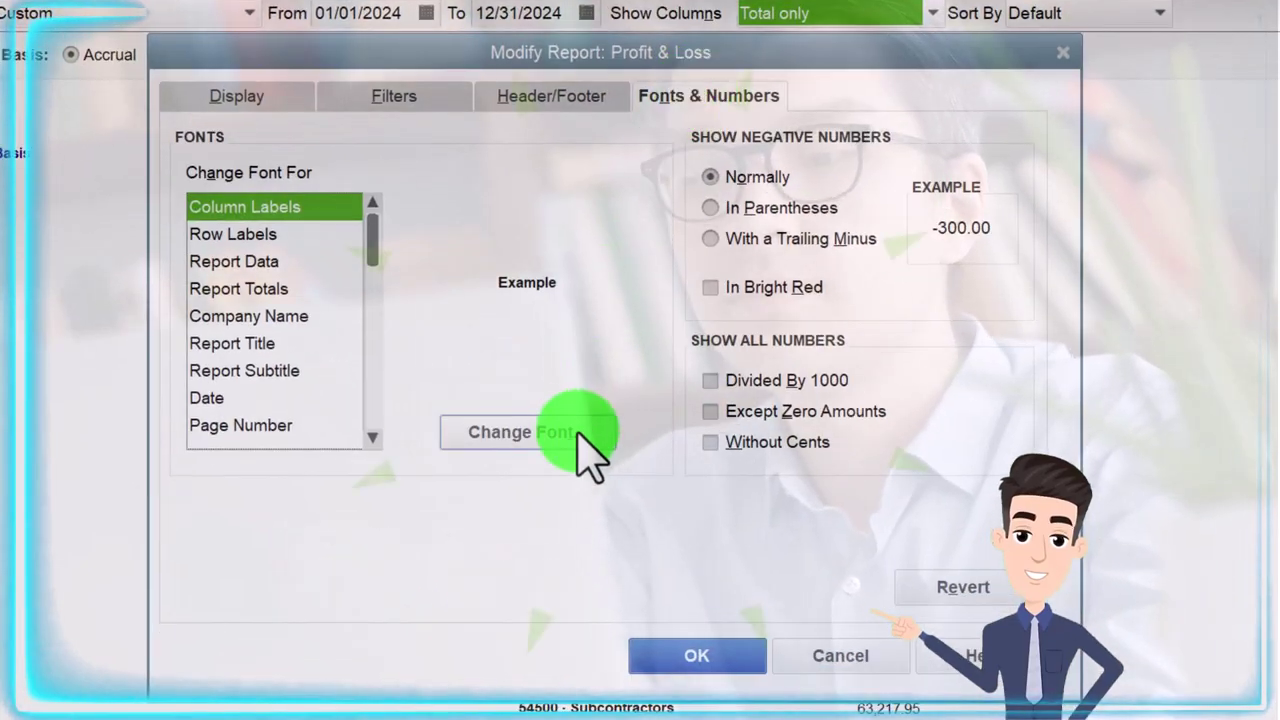
pyautogui.click(579, 433)
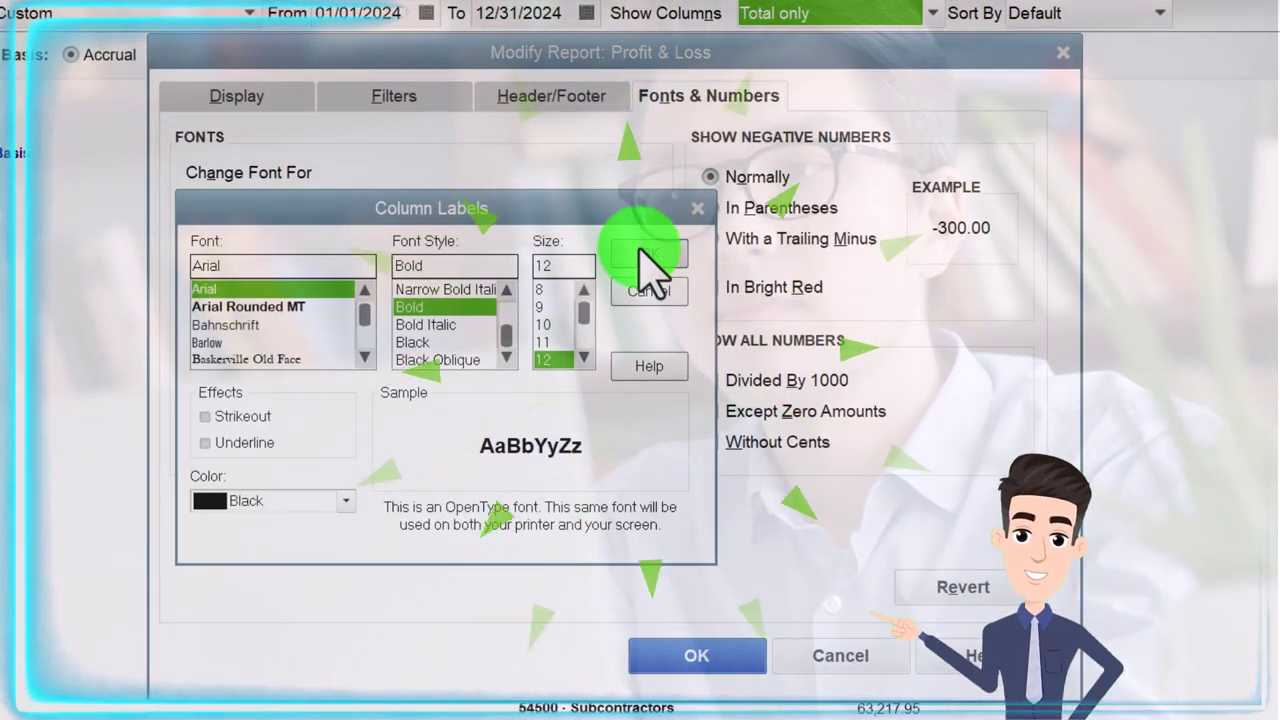
pyautogui.click(645, 252)
pyautogui.click(716, 645)
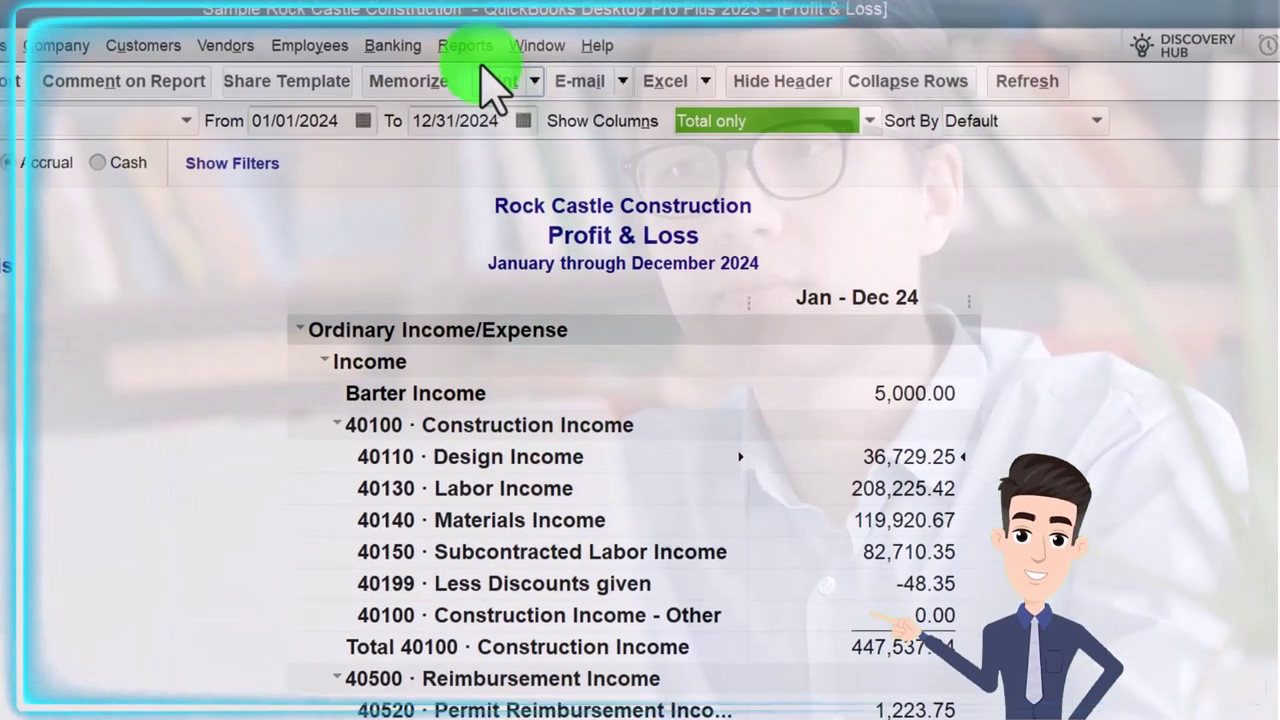
# Step: Open the Balance Sheet Standard report and set its dates to This Fiscal Year
pyautogui.click(465, 47)
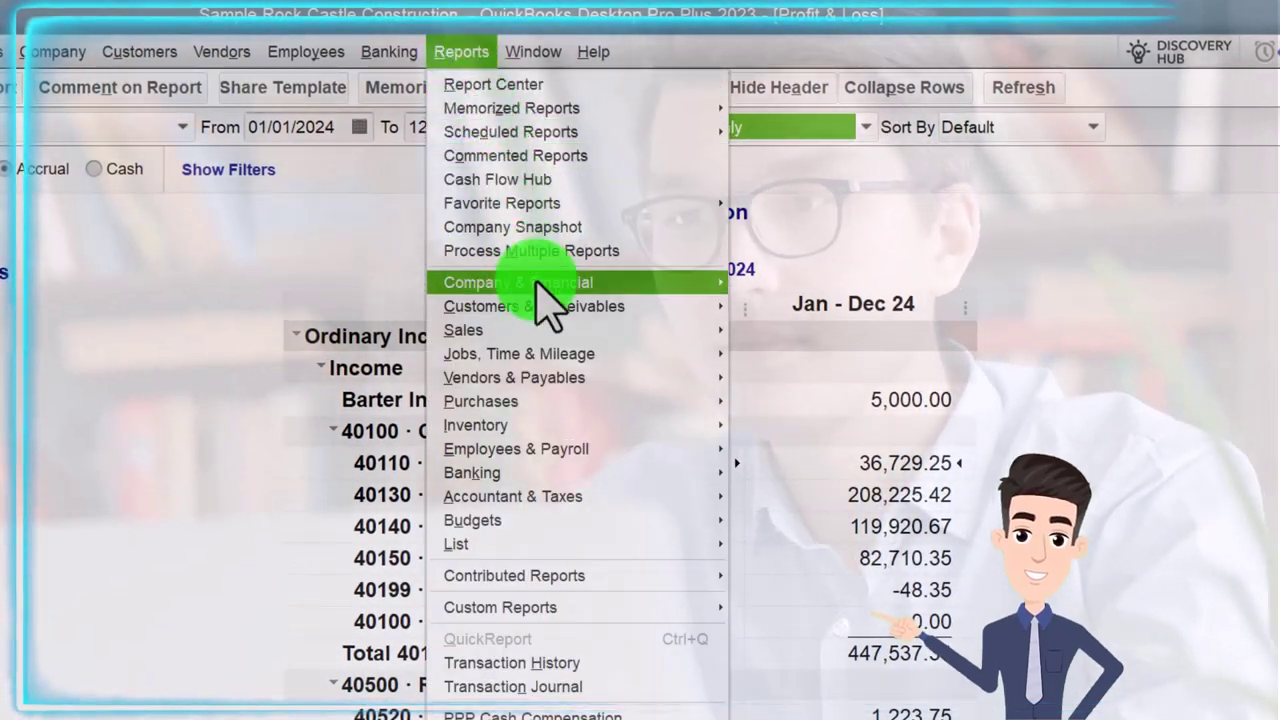
pyautogui.moveTo(567, 283)
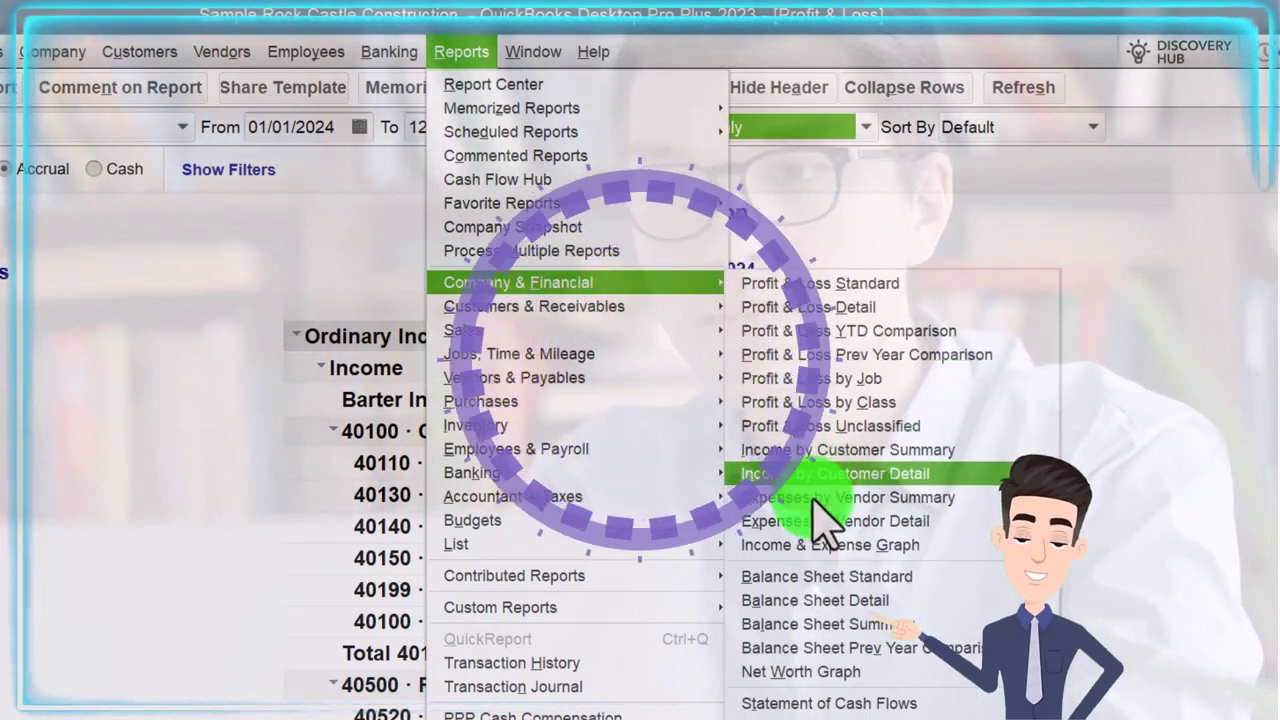
pyautogui.click(827, 577)
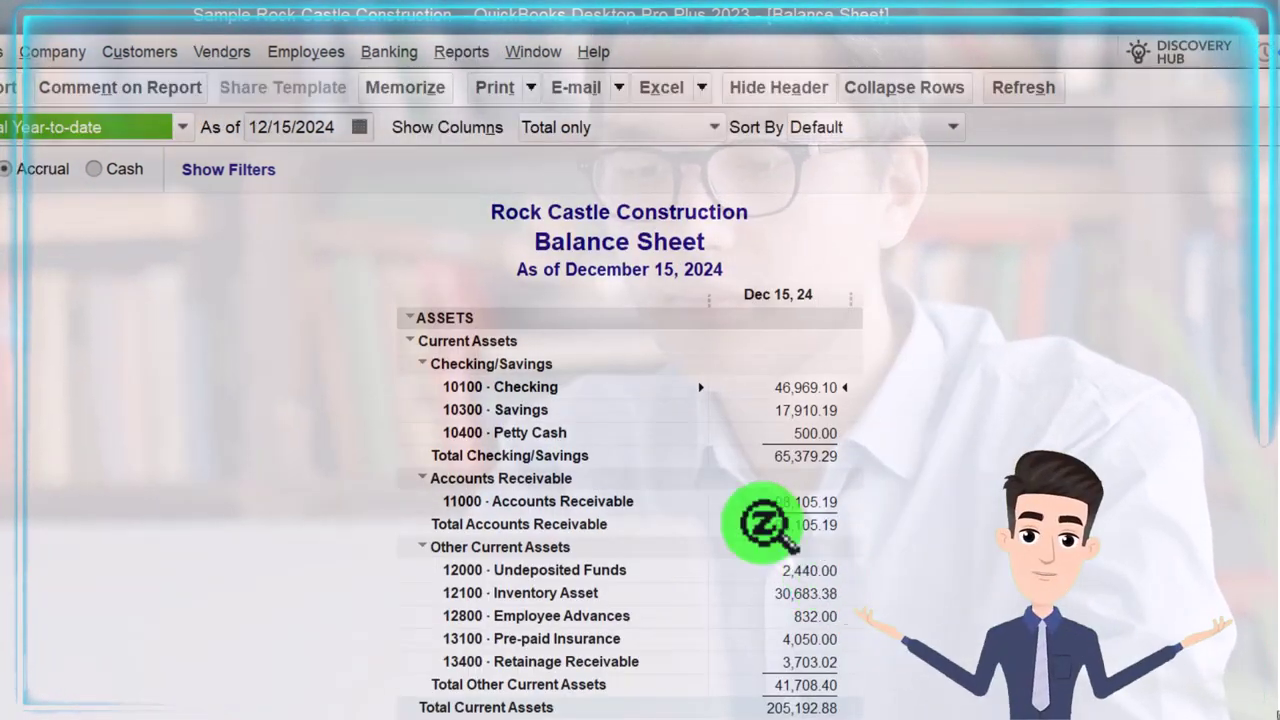
pyautogui.click(190, 130)
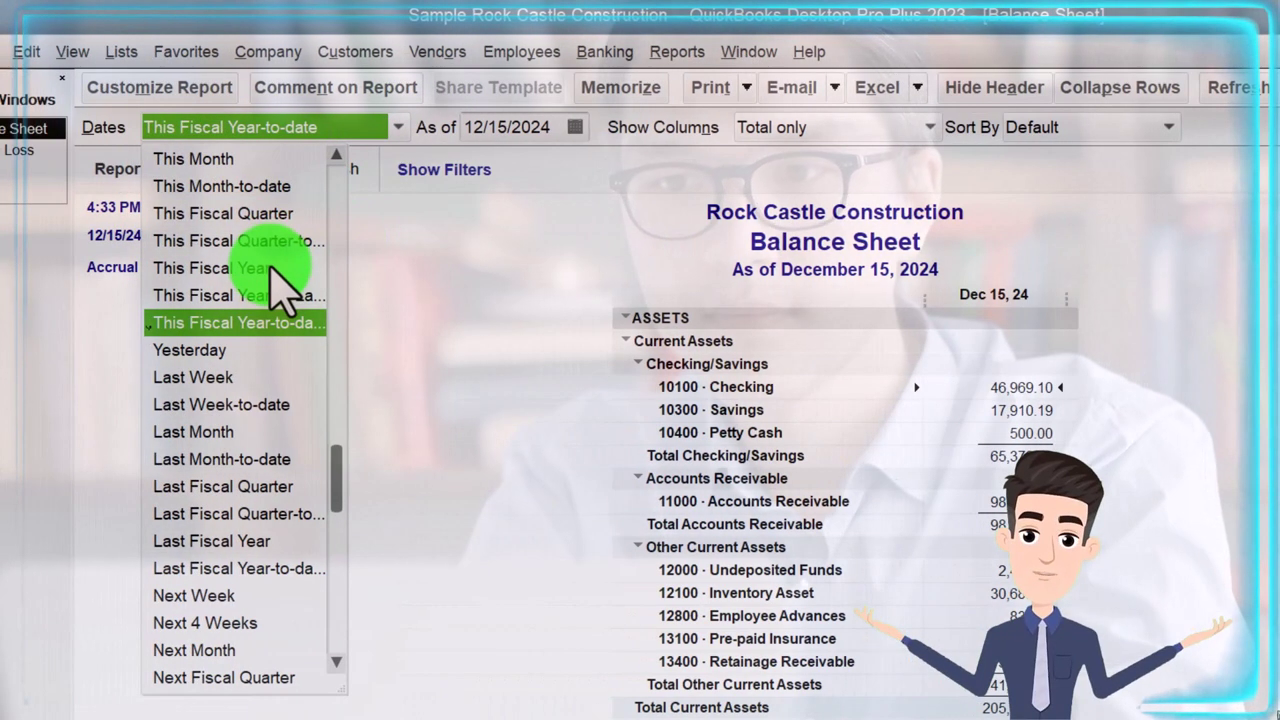
pyautogui.click(270, 268)
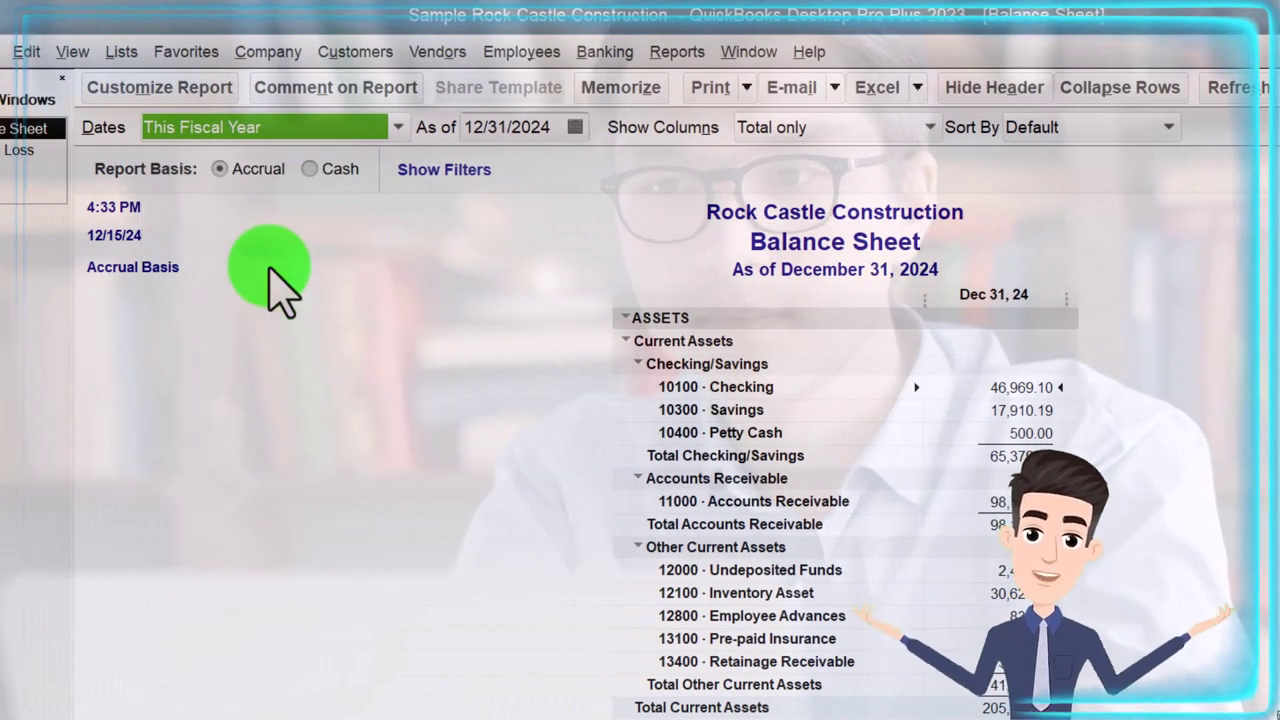
# Step: Customize the Balance Sheet report with a larger column label font, applying the change to all related fonts
pyautogui.click(205, 88)
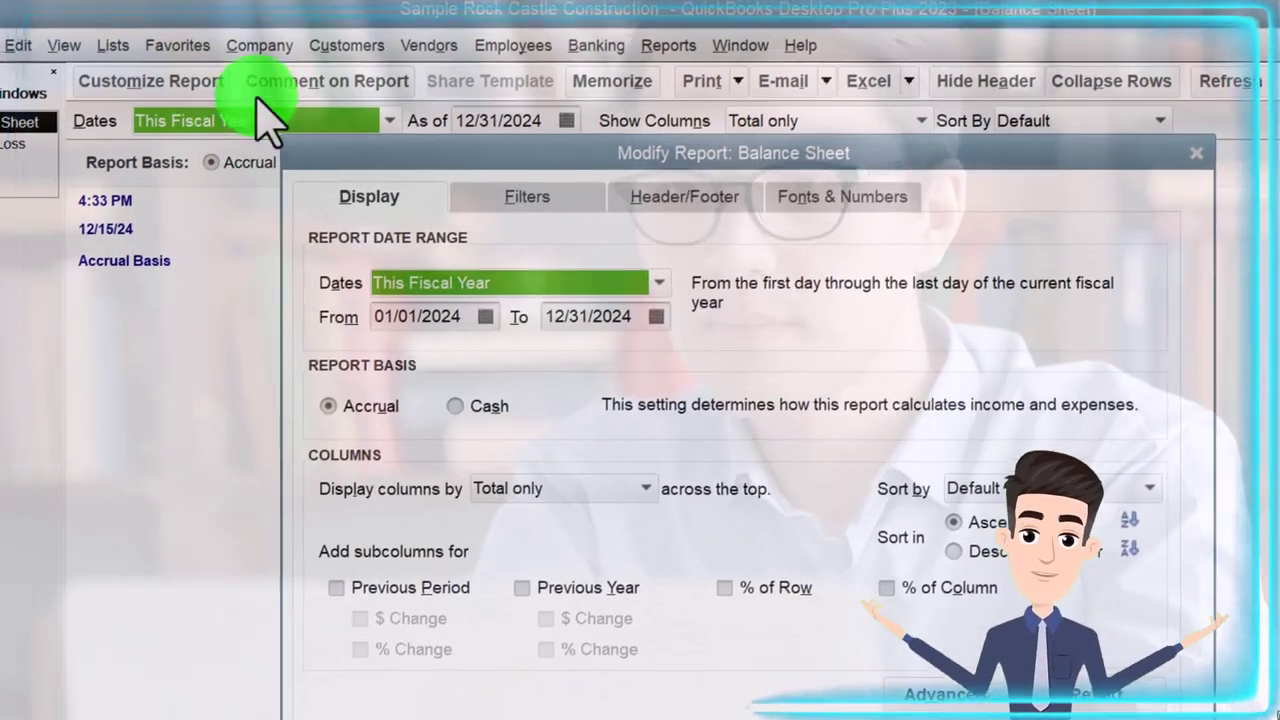
pyautogui.click(840, 195)
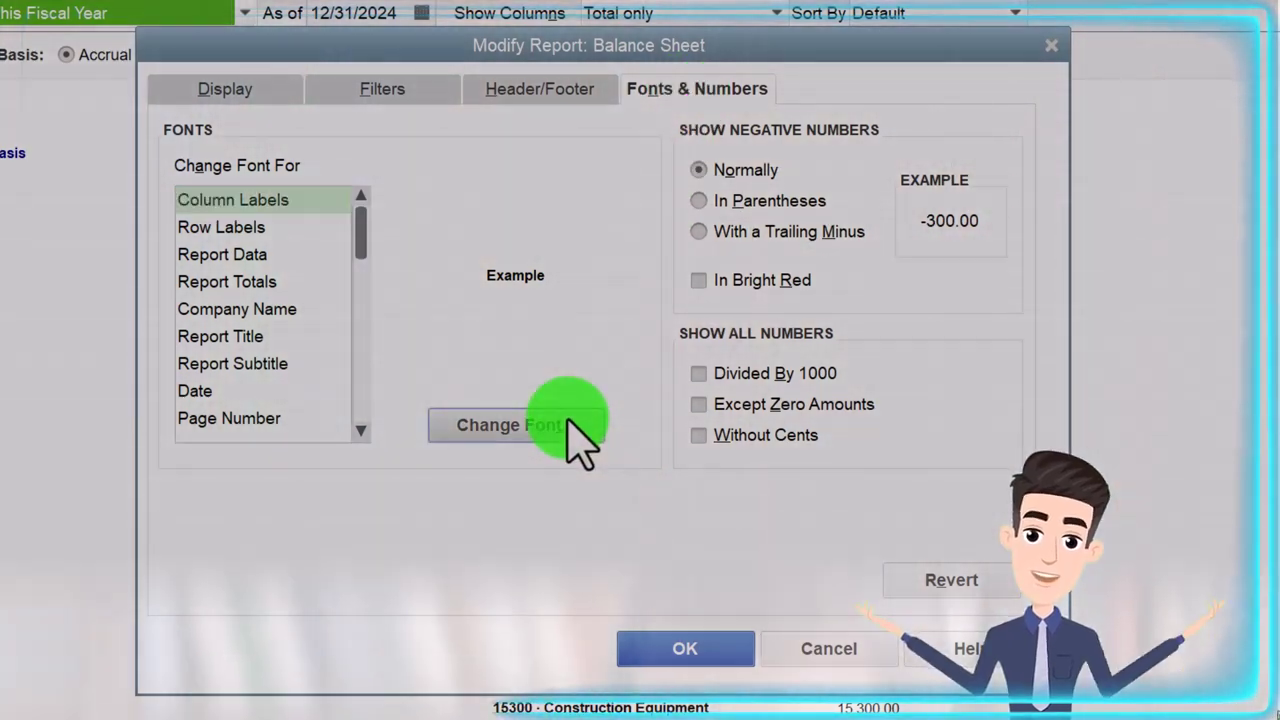
pyautogui.click(569, 428)
pyautogui.click(610, 250)
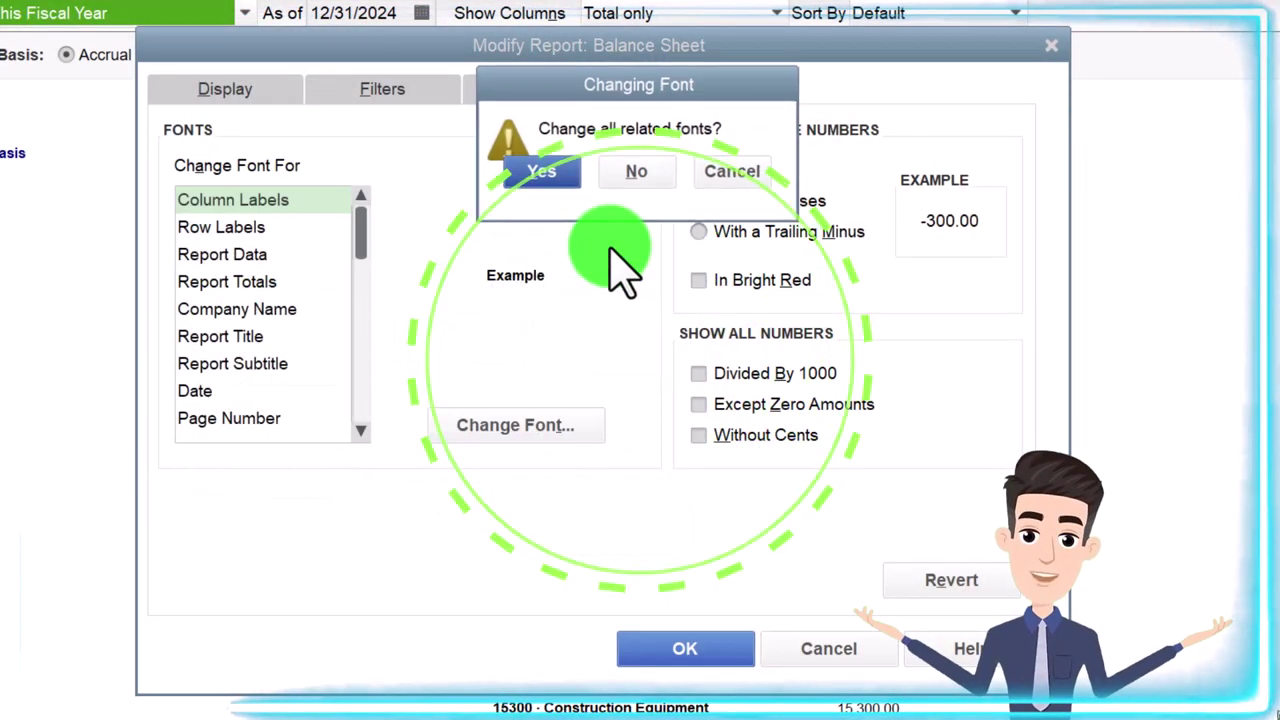
pyautogui.click(551, 172)
pyautogui.click(690, 646)
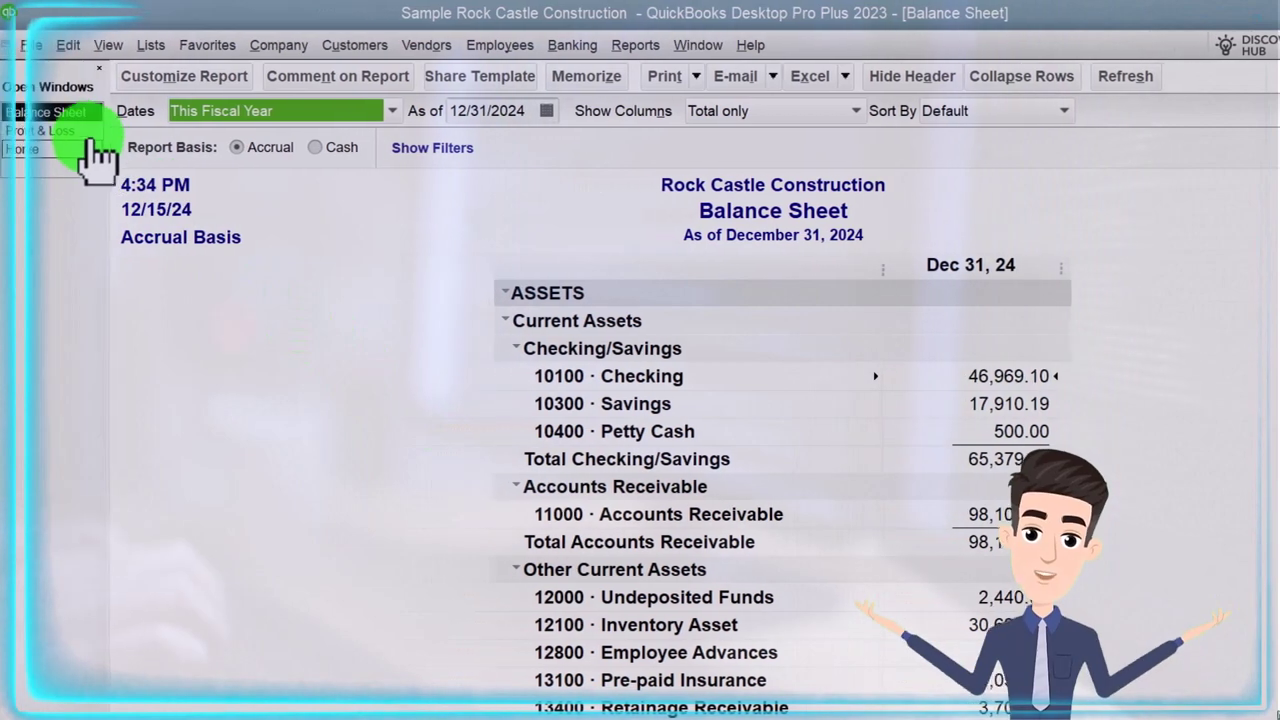
# Step: Return to the Profit & Loss report and examine the report groups available for memorizing it, without saving
pyautogui.click(86, 132)
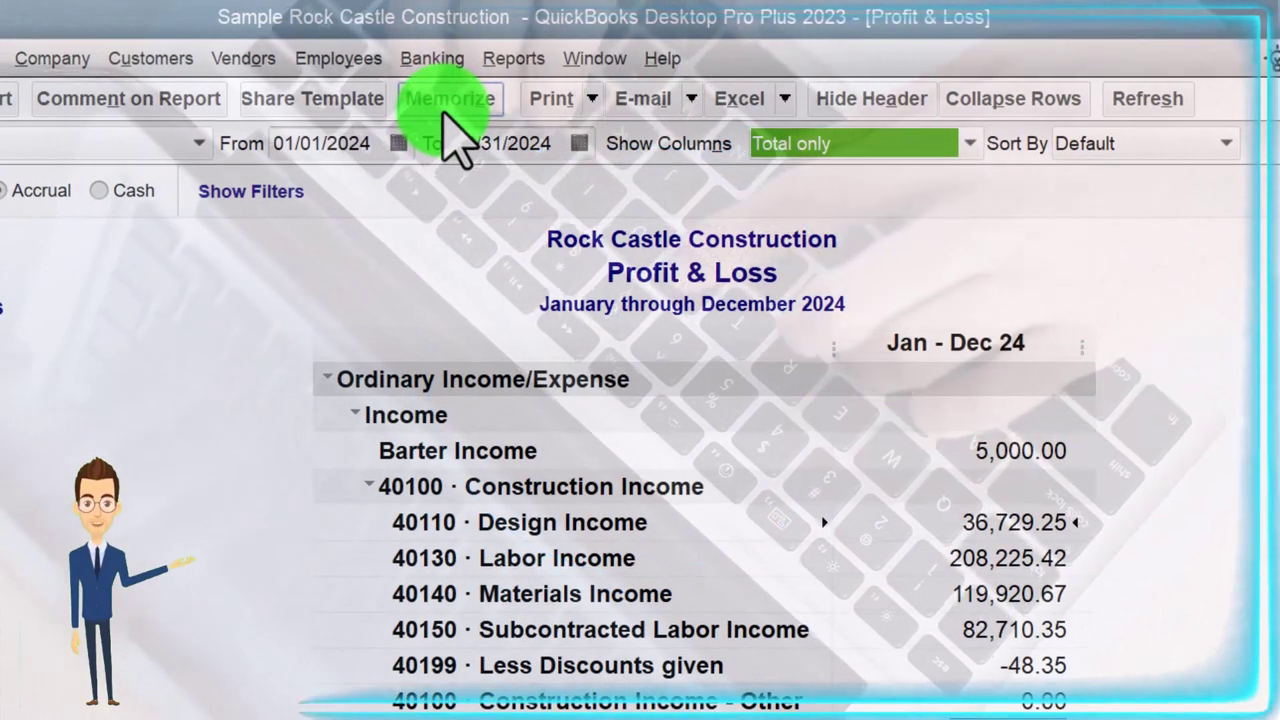
pyautogui.click(455, 100)
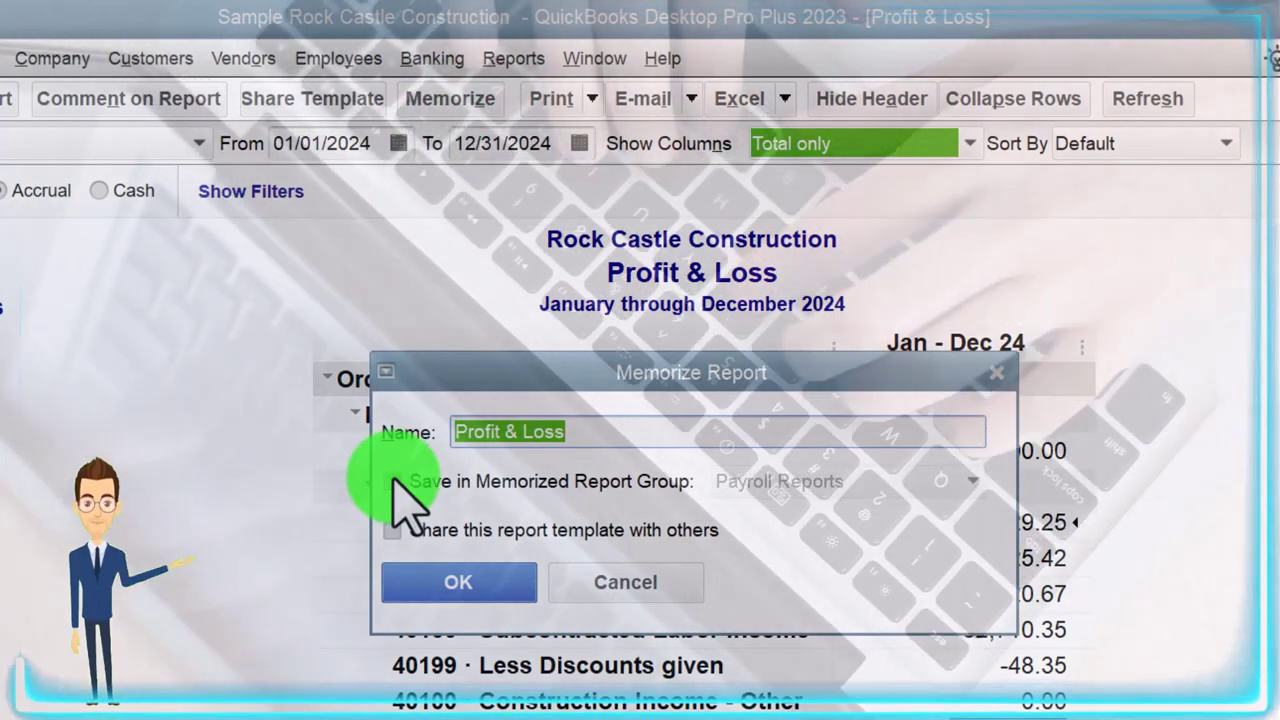
pyautogui.click(393, 481)
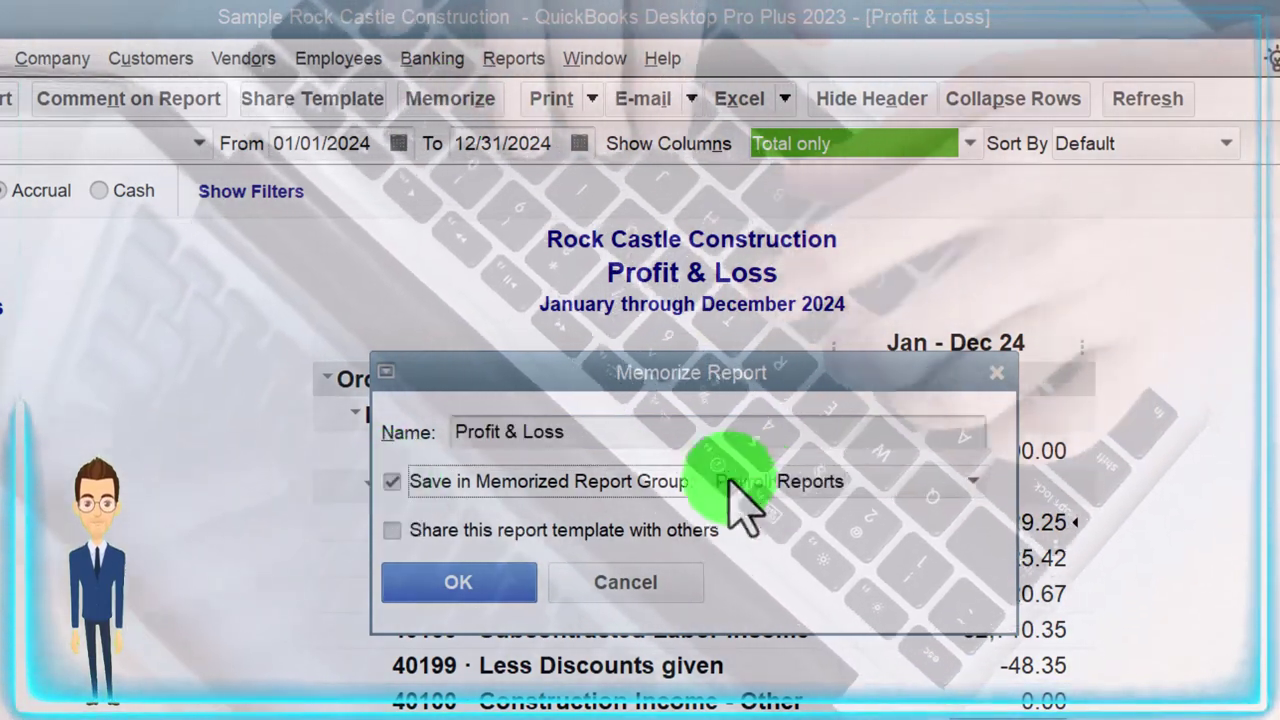
pyautogui.click(768, 484)
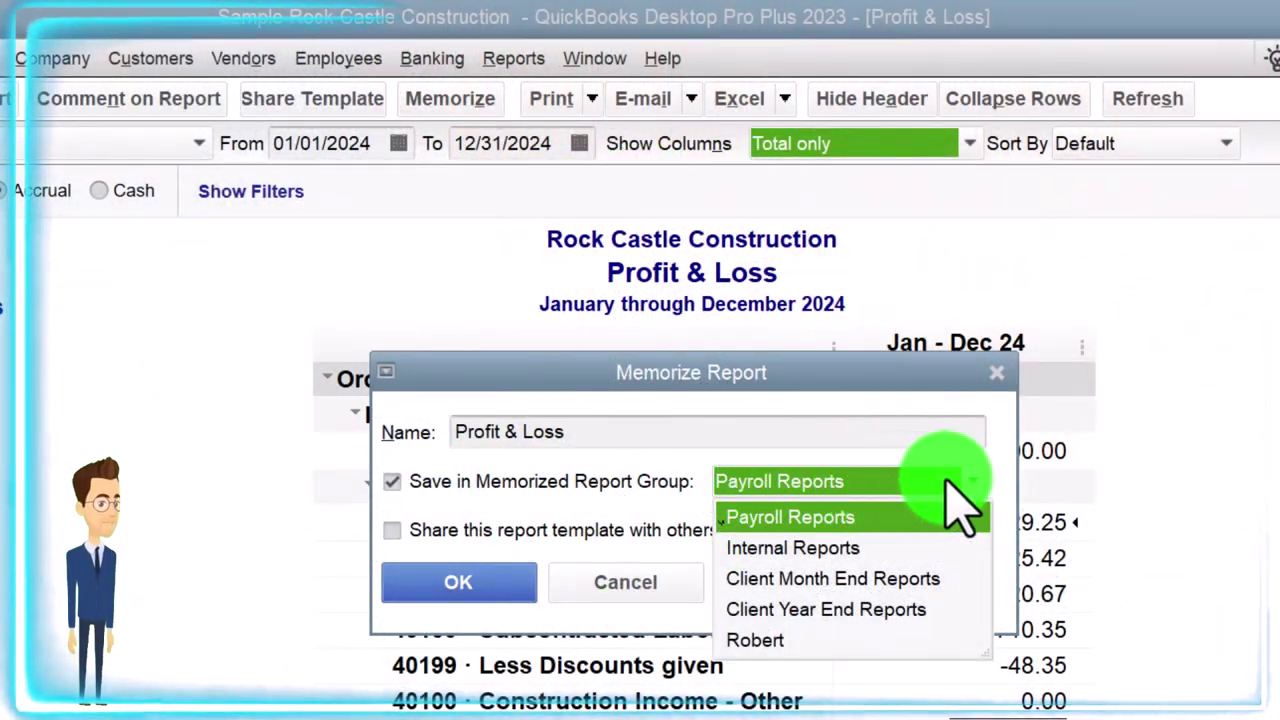
pyautogui.click(946, 478)
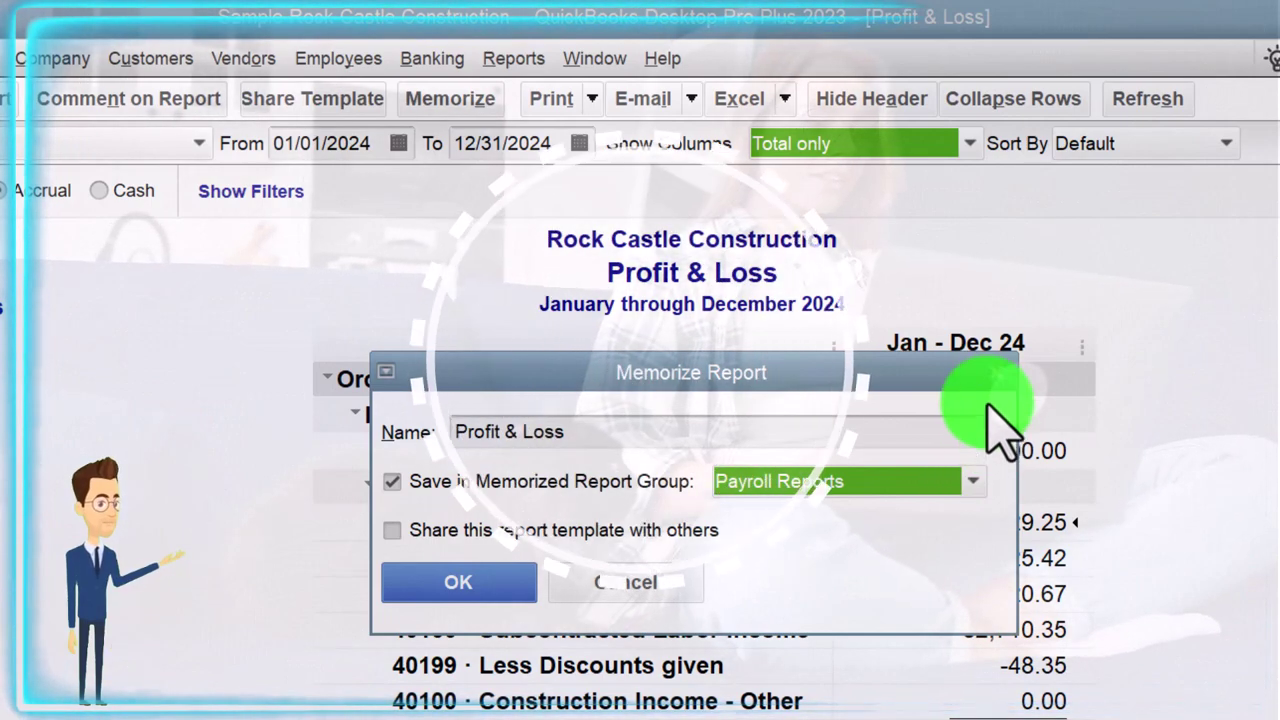
pyautogui.press('Return')
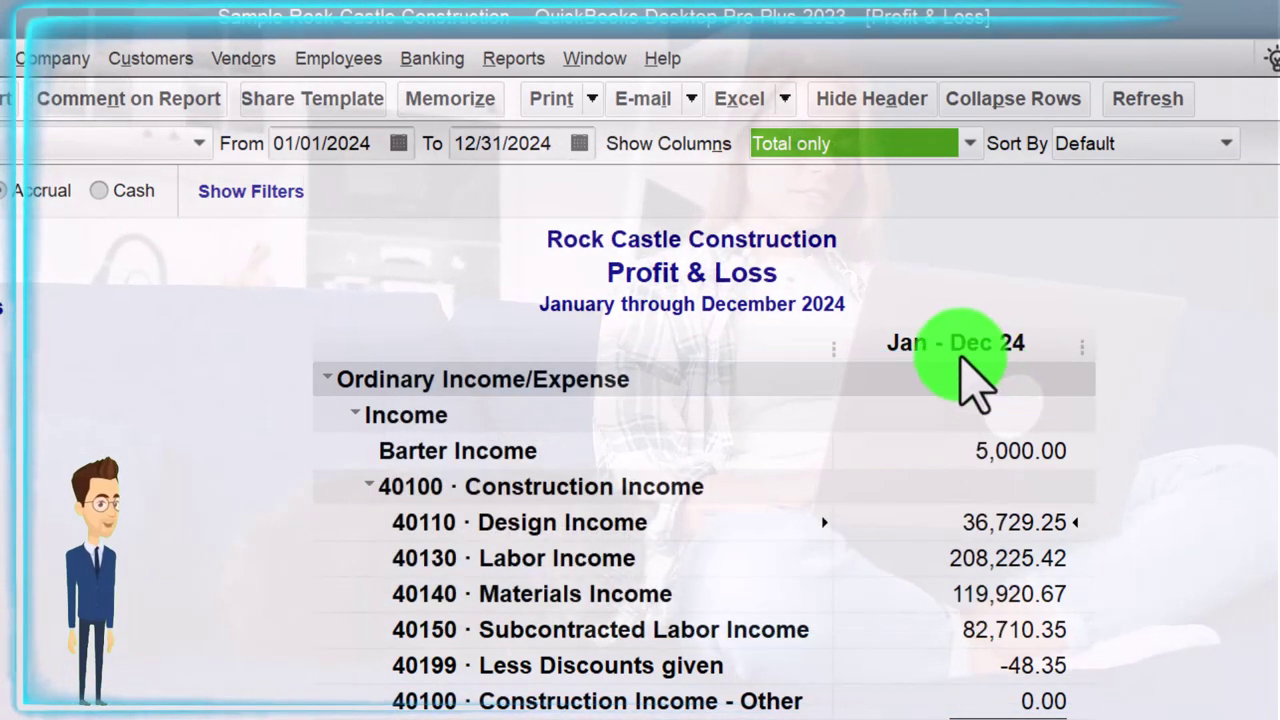
# Step: Open the Report Center maximized and bring up the memorized report list for editing
pyautogui.click(514, 60)
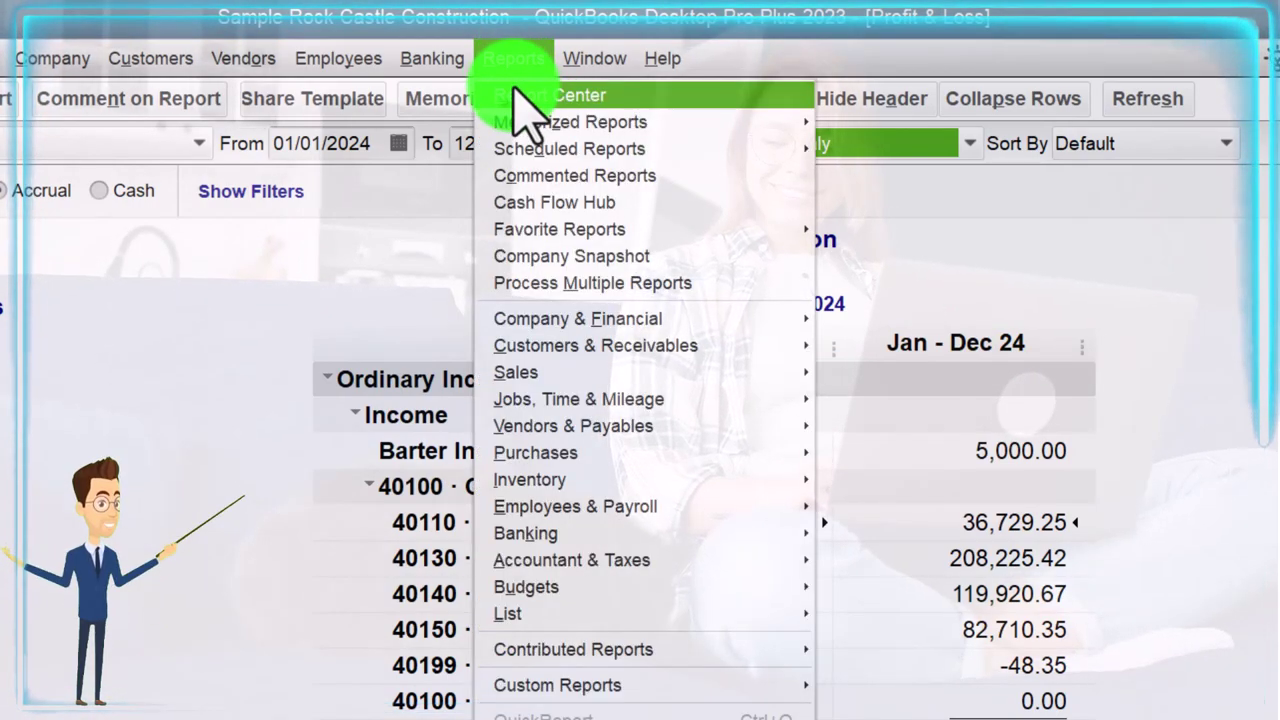
pyautogui.click(515, 95)
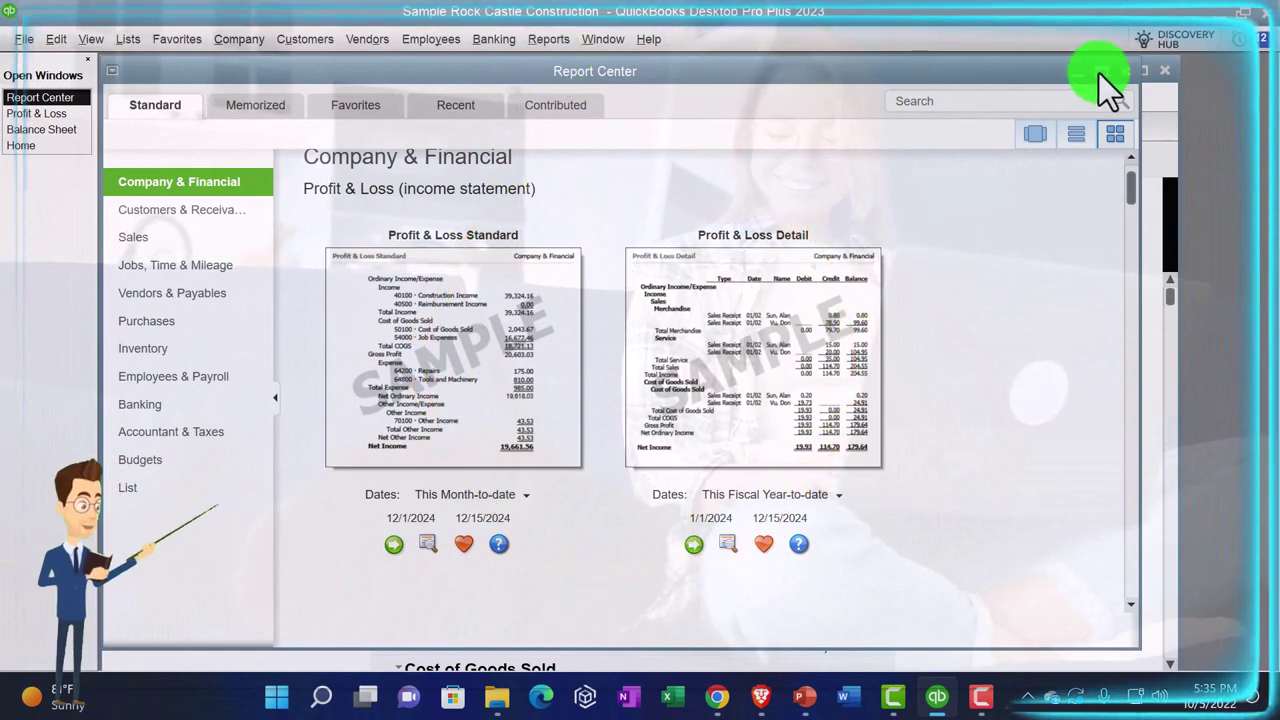
pyautogui.click(1101, 73)
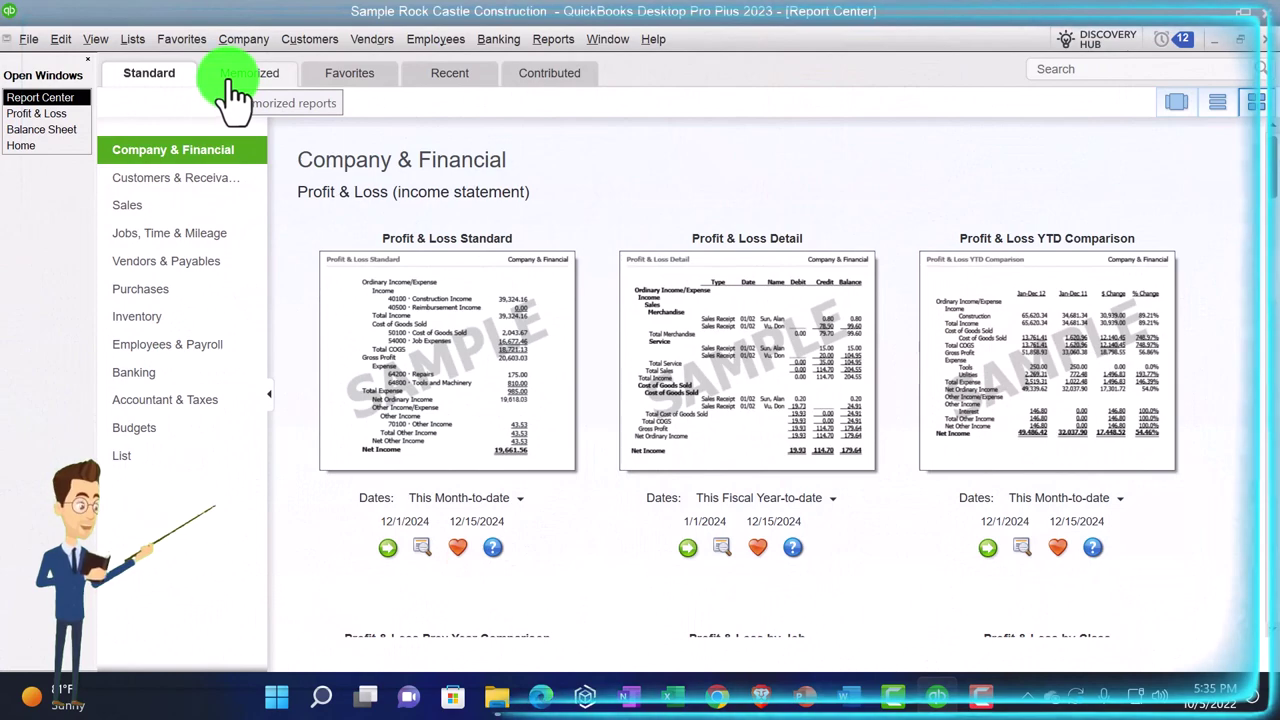
pyautogui.click(232, 82)
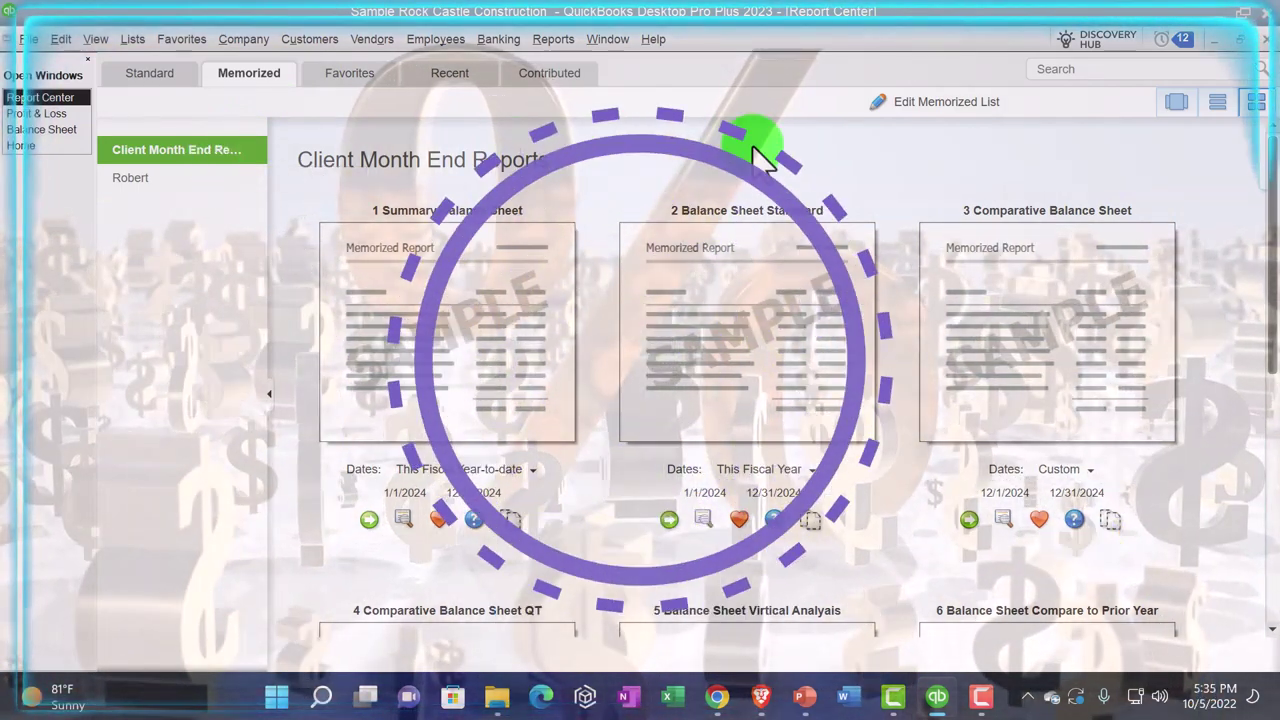
pyautogui.click(918, 103)
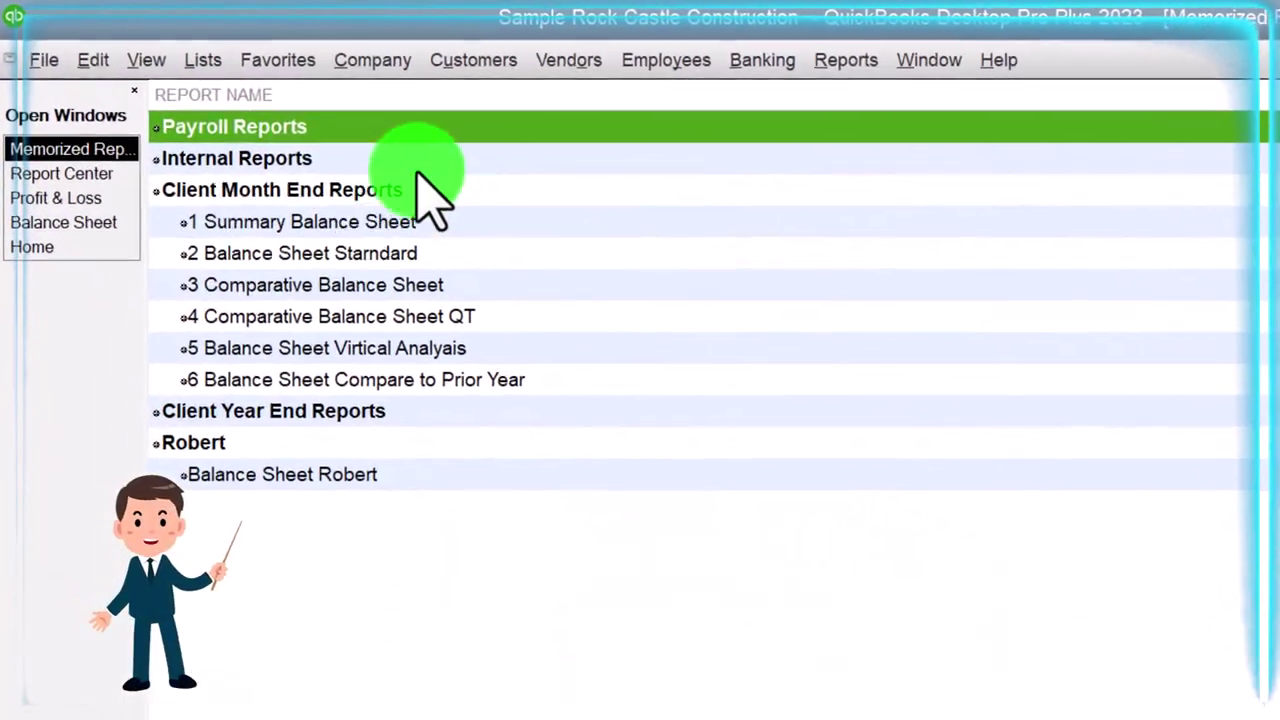
# Step: Check the actions available for the 1 Summary Balance Sheet report and sort the memorized list by report name in descending order
pyautogui.click(312, 228)
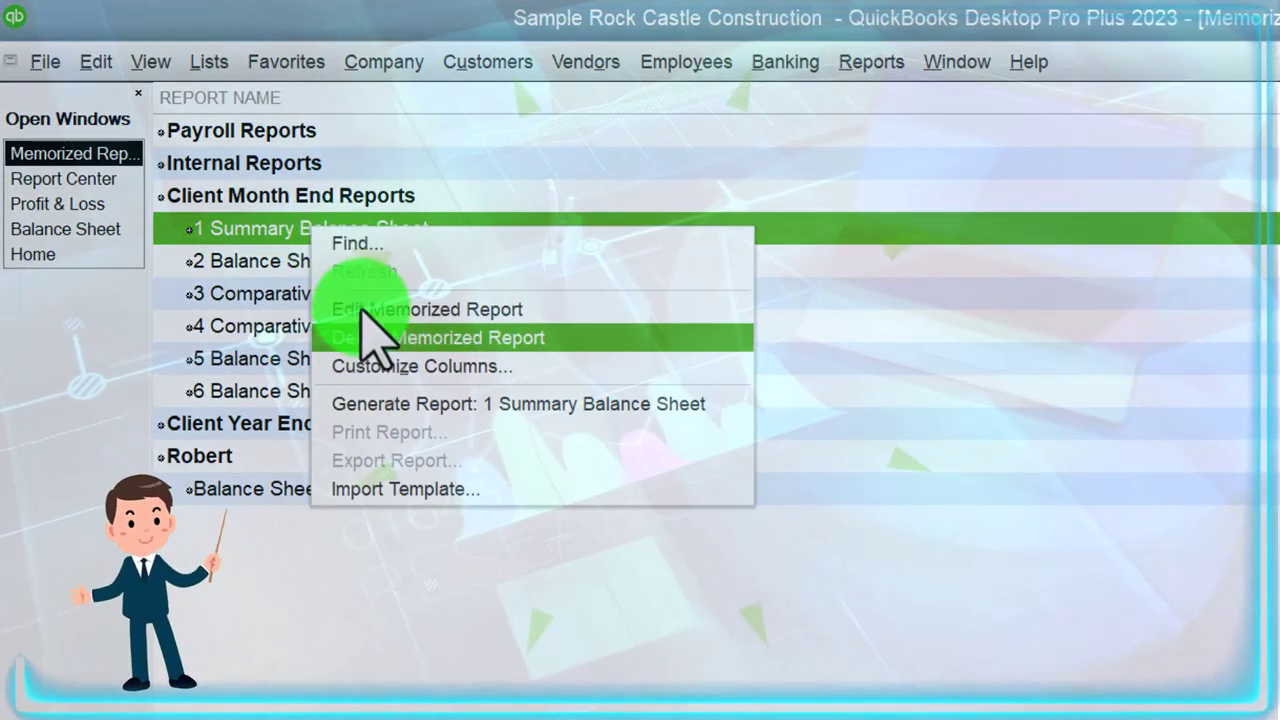
pyautogui.click(283, 98)
pyautogui.click(288, 98)
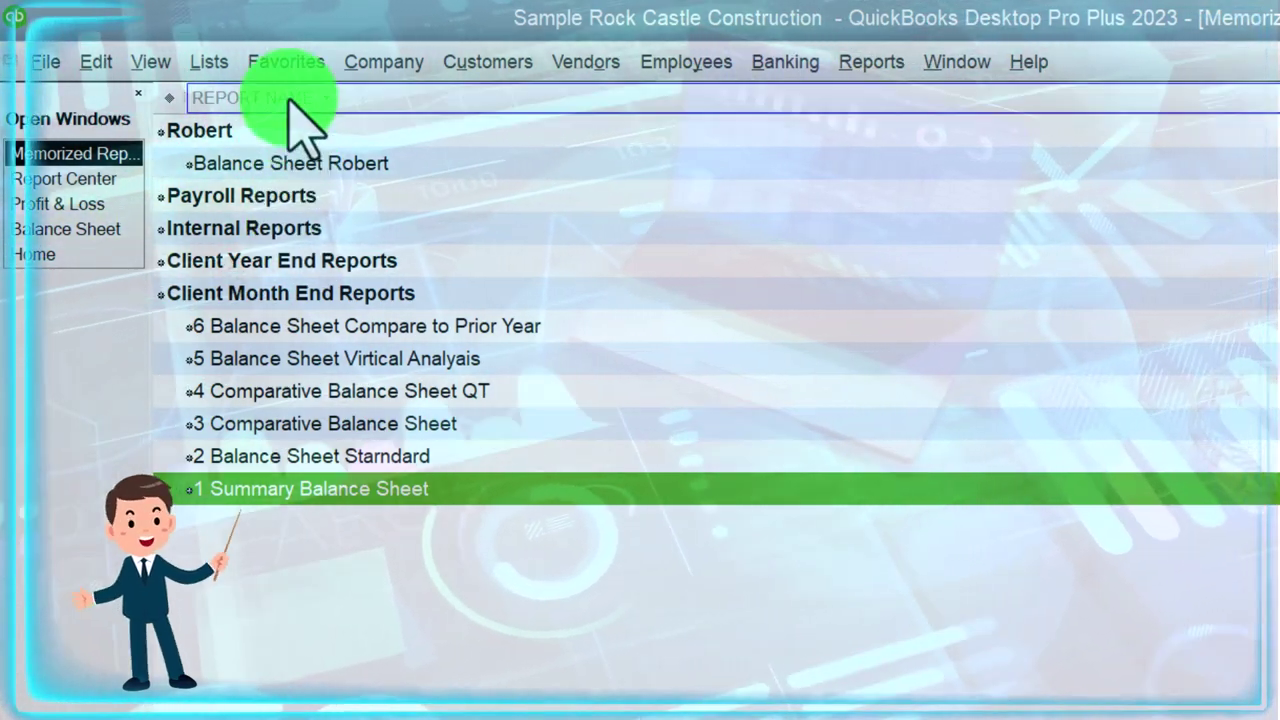
# Step: Sort the memorized list by report name in ascending order and check the actions available for memorized reports
pyautogui.click(289, 98)
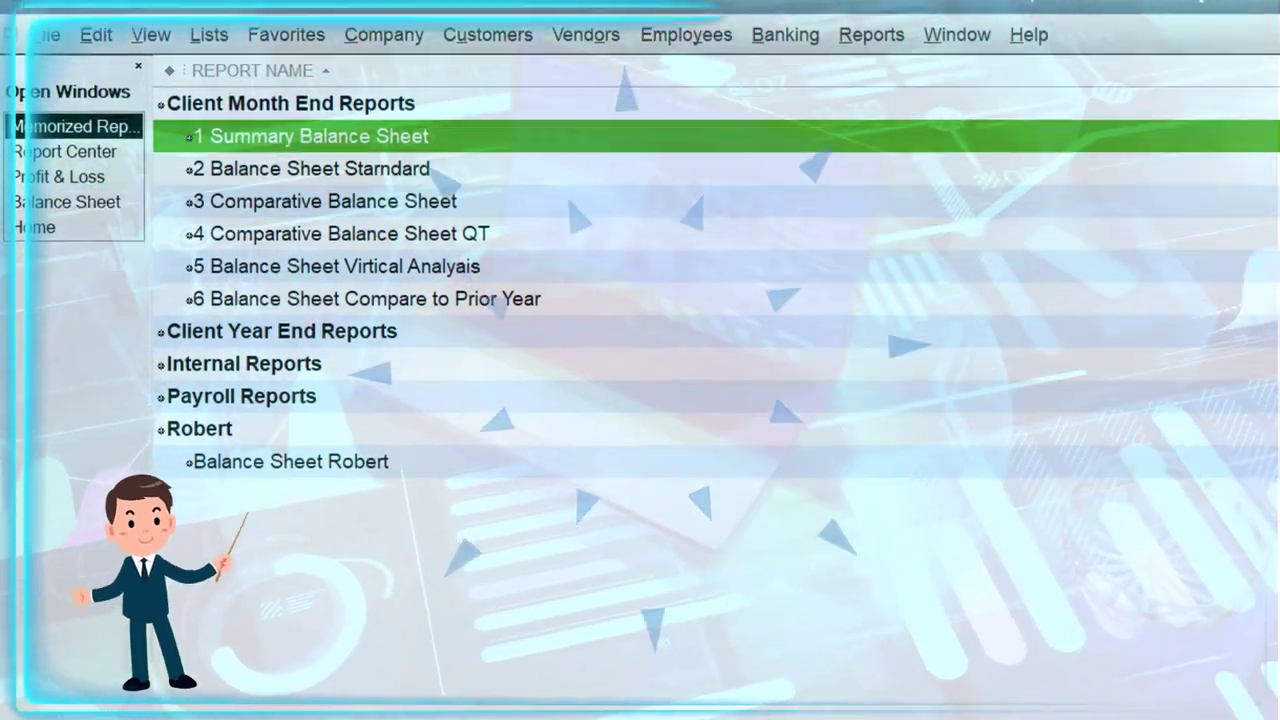
pyautogui.click(372, 695)
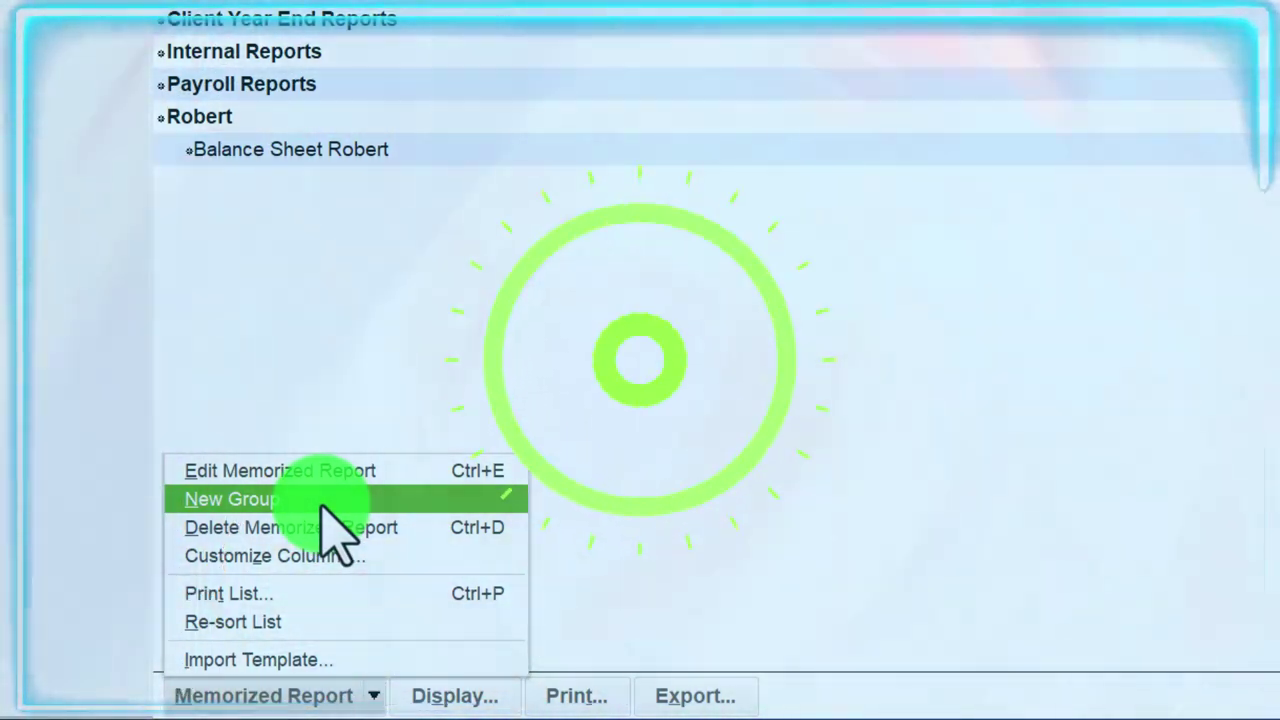
pyautogui.press('Escape')
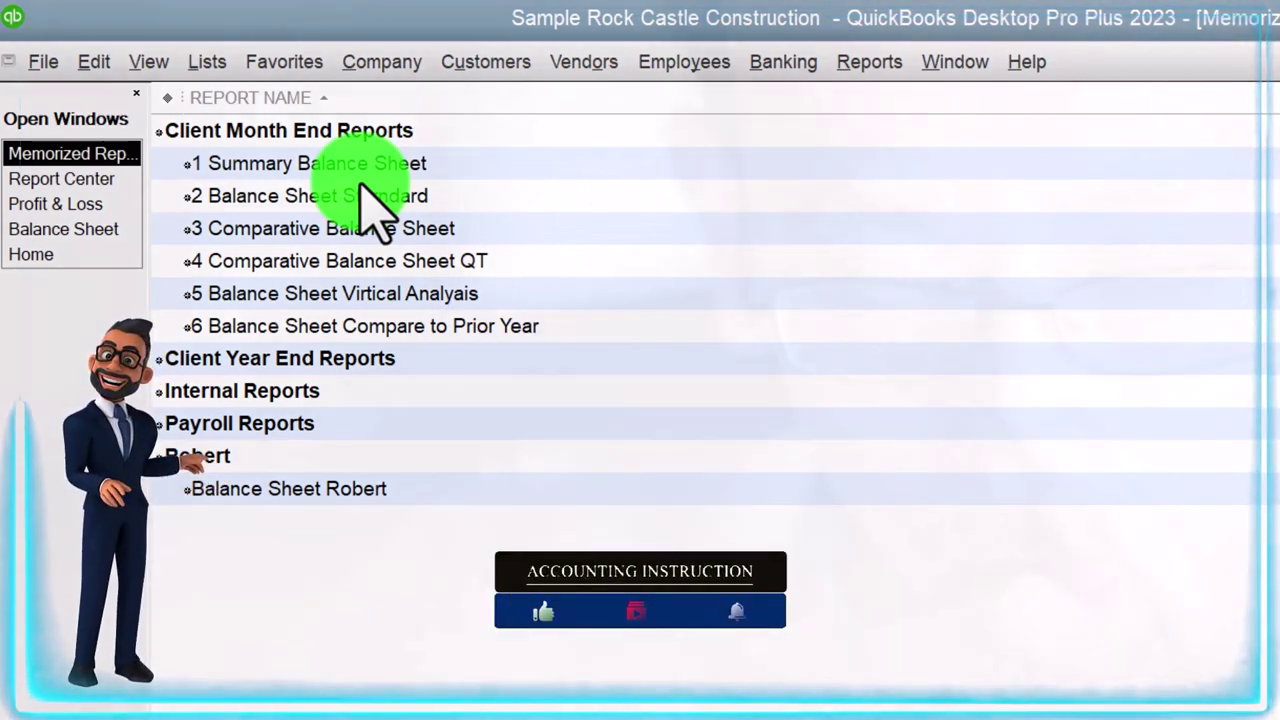
# Step: Go through the balance sheet reports memorized in the Client Month End Reports group
pyautogui.click(323, 170)
pyautogui.click(322, 197)
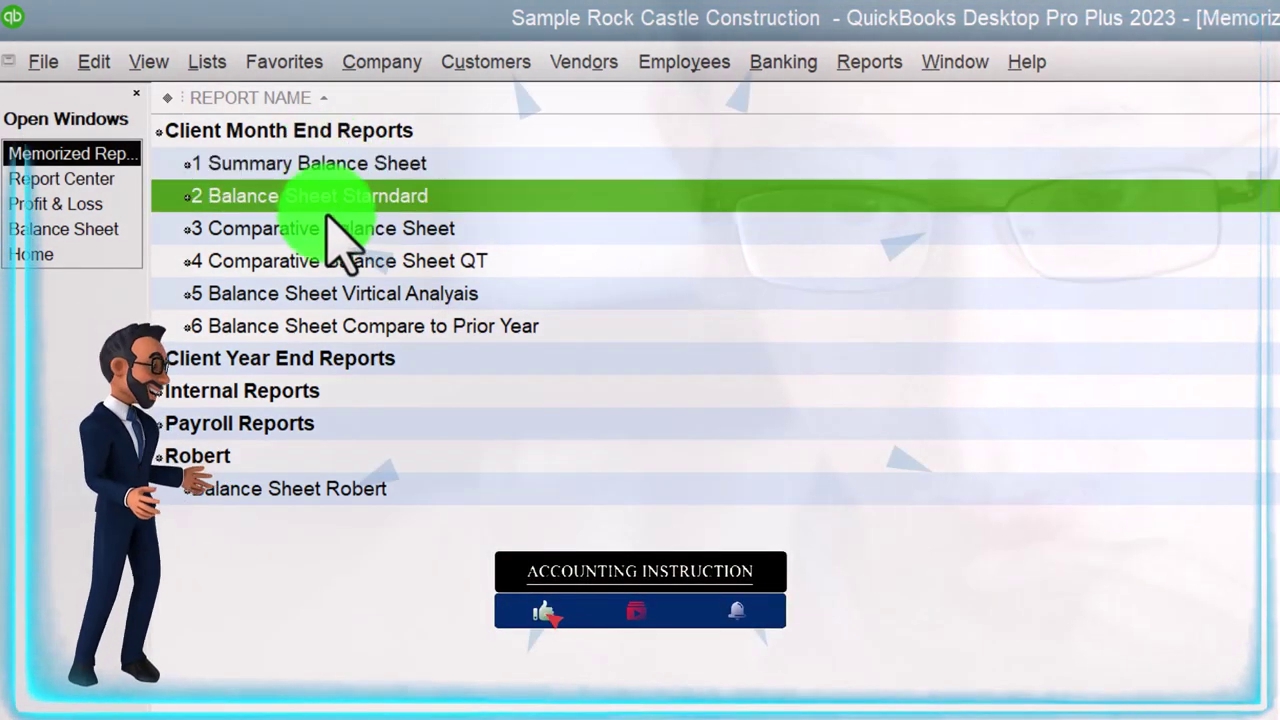
pyautogui.click(330, 228)
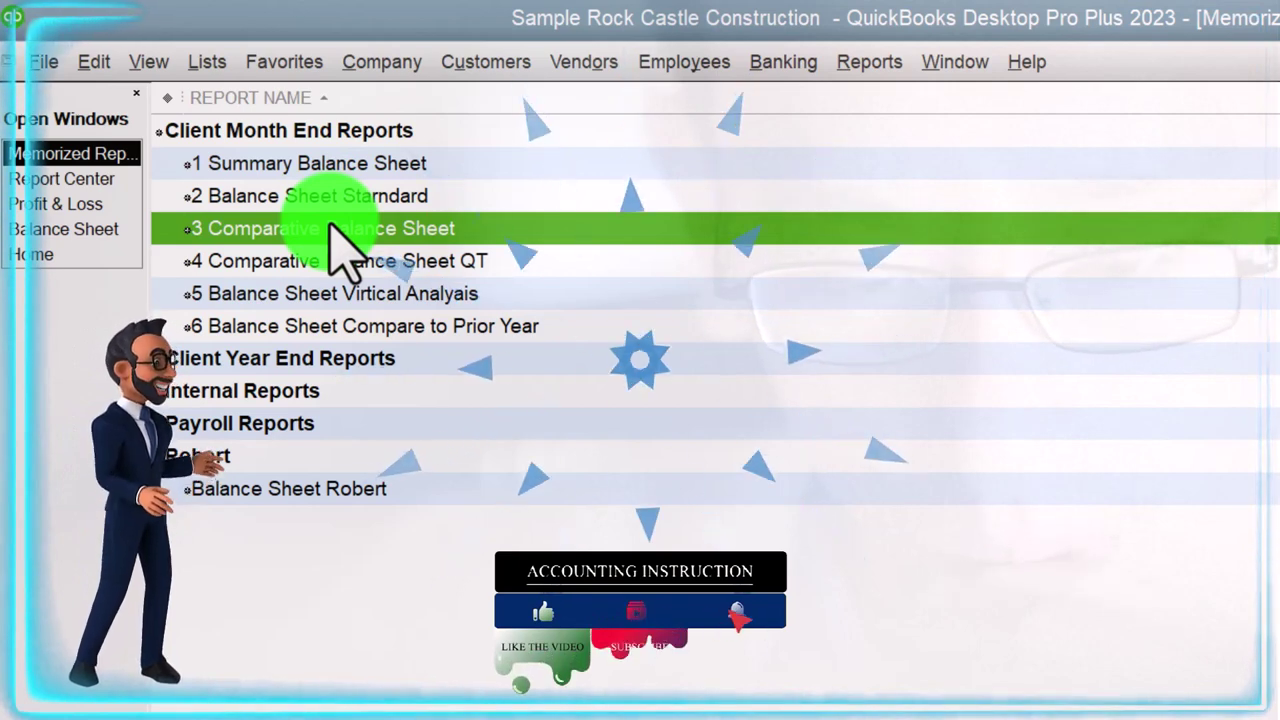
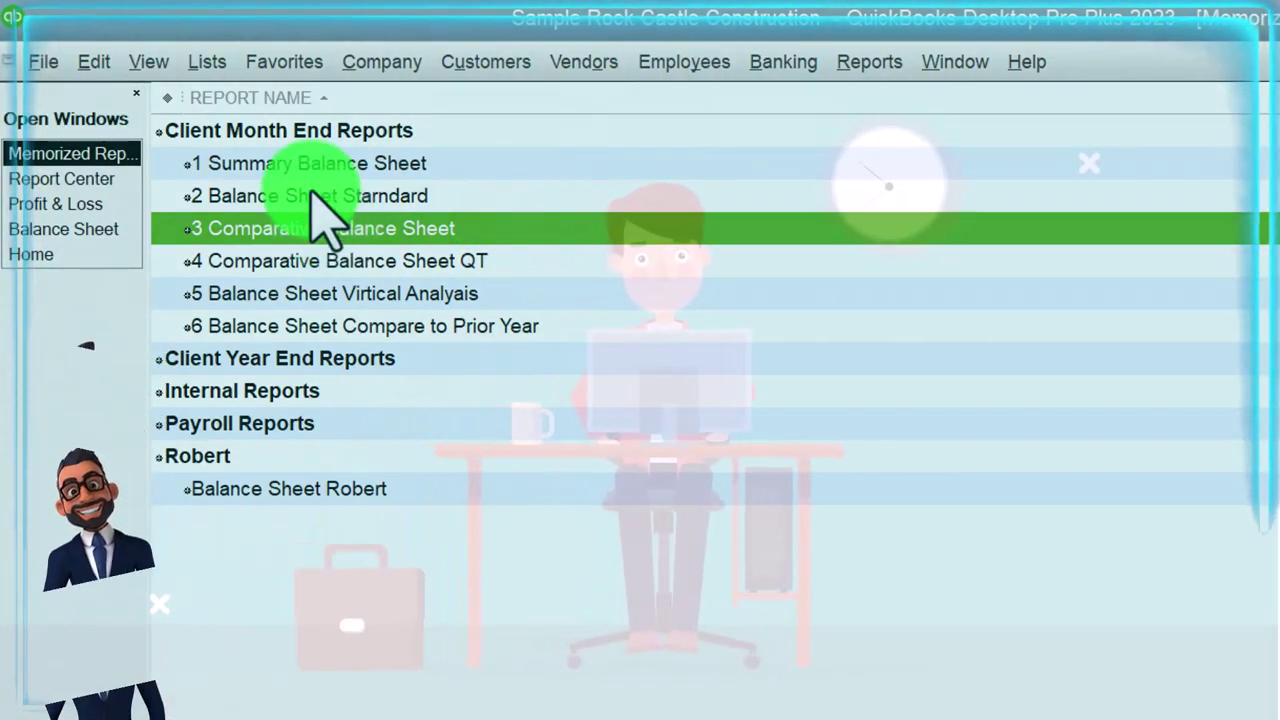
pyautogui.click(305, 140)
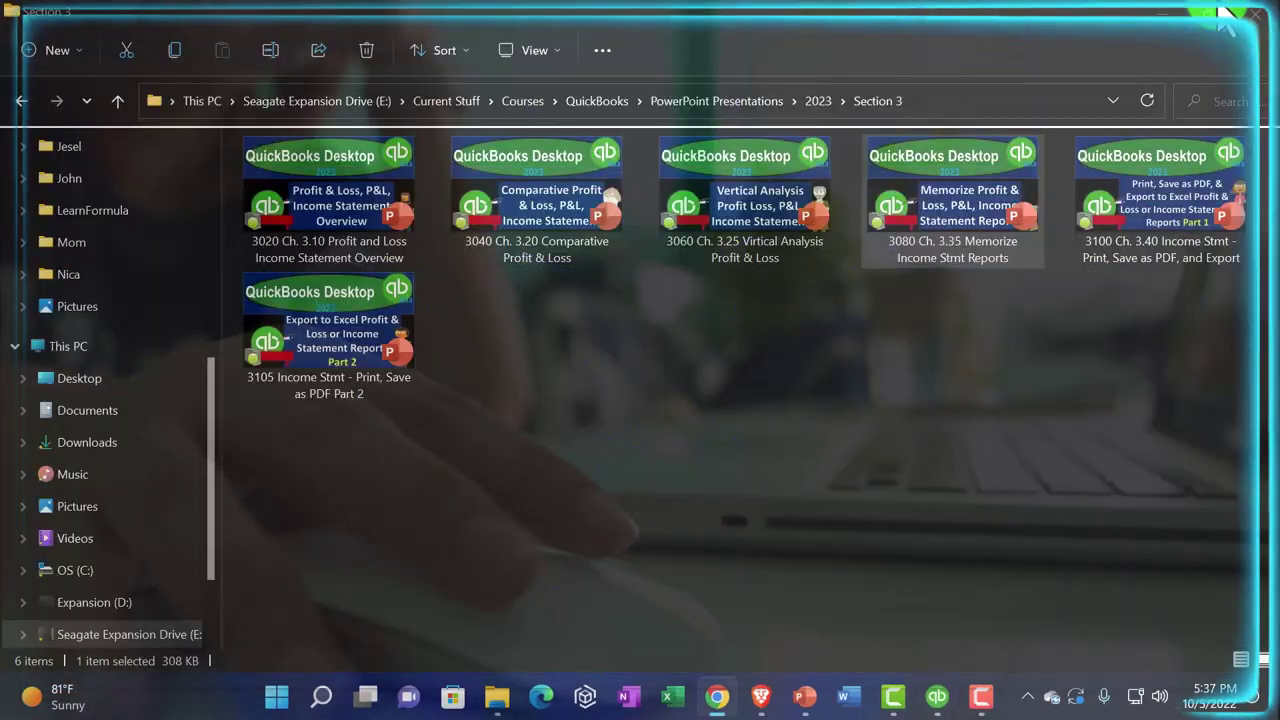
# Step: Look through the Month End Reports folder for Rock Castle Construction in File Explorer, then switch back to QuickBooks
pyautogui.click(1163, 20)
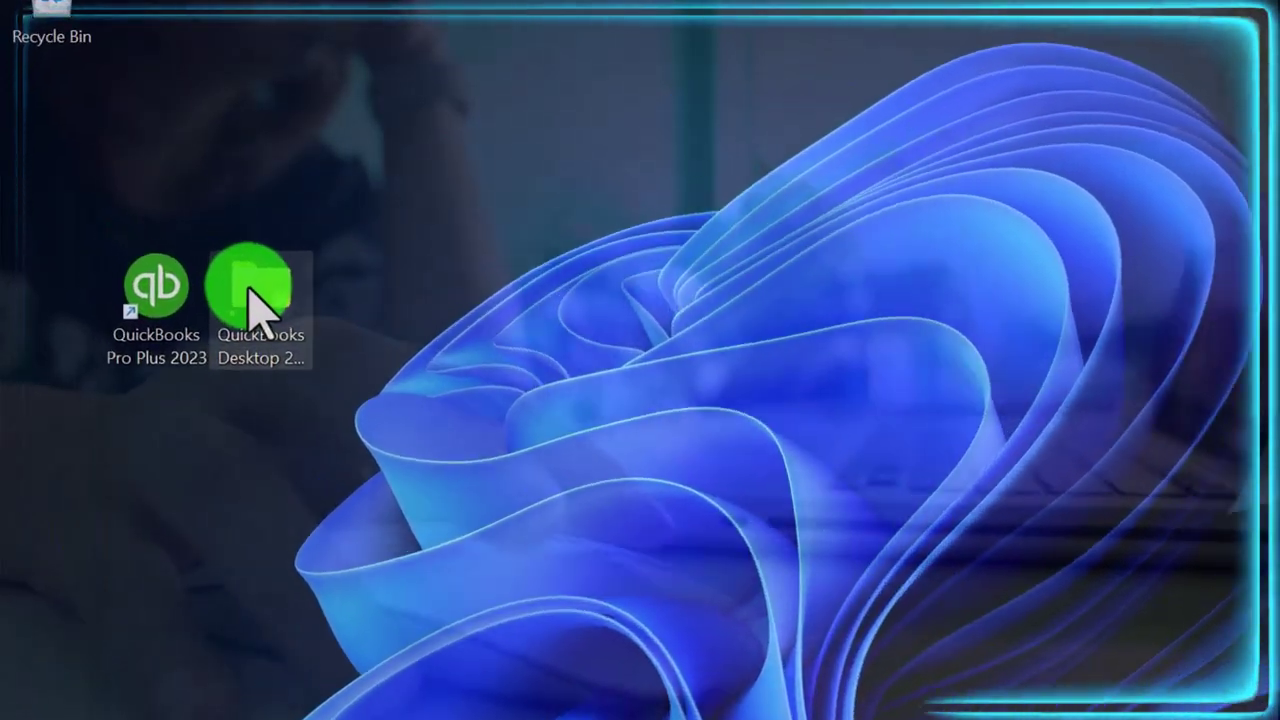
pyautogui.doubleClick(252, 300)
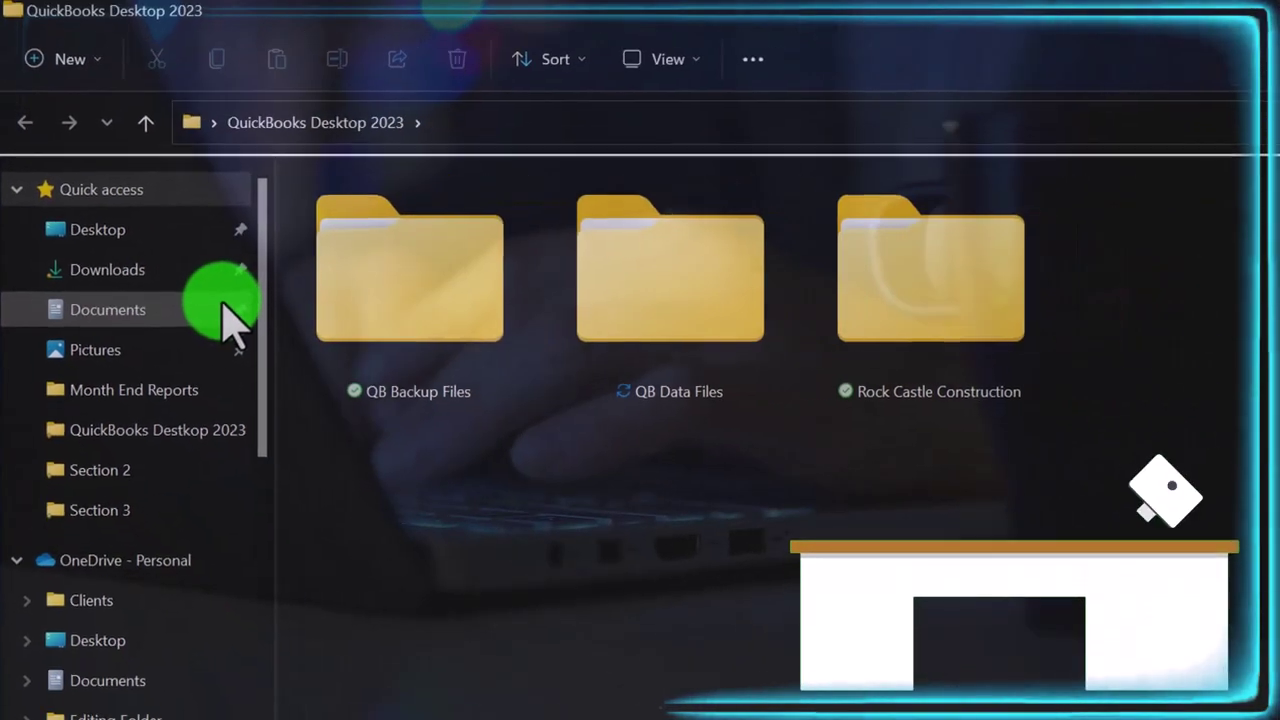
pyautogui.doubleClick(955, 330)
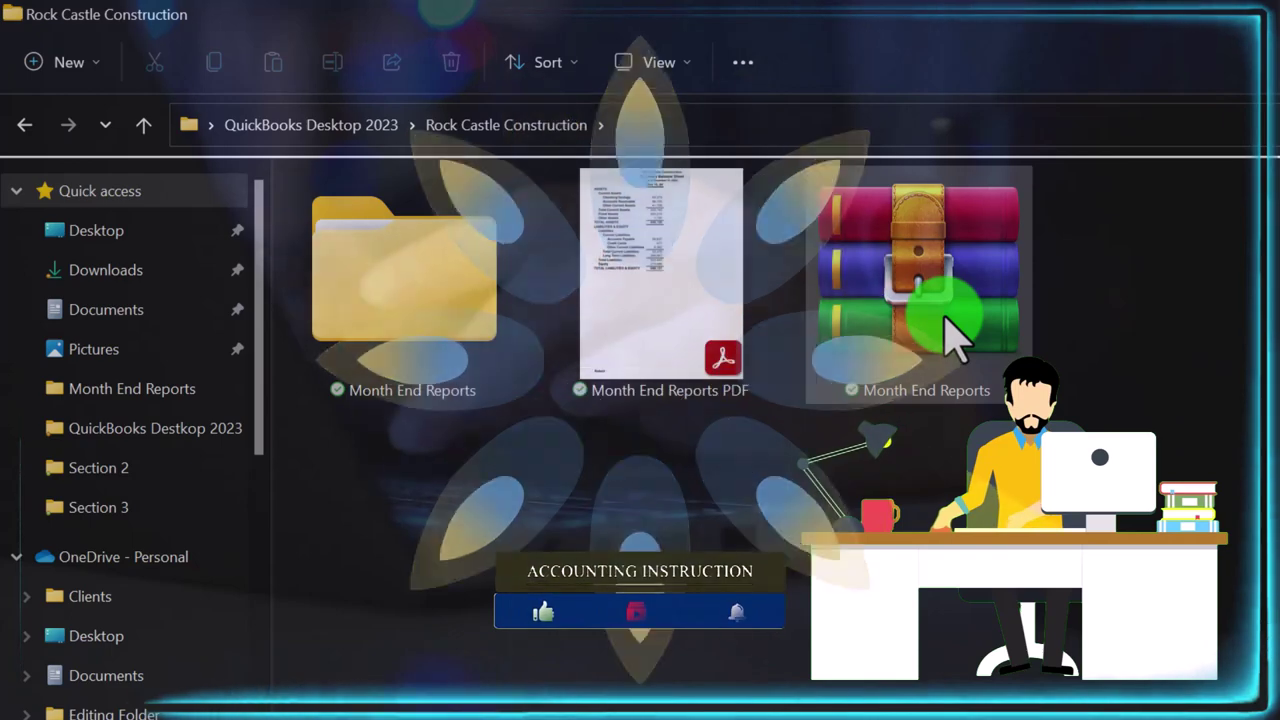
pyautogui.doubleClick(435, 315)
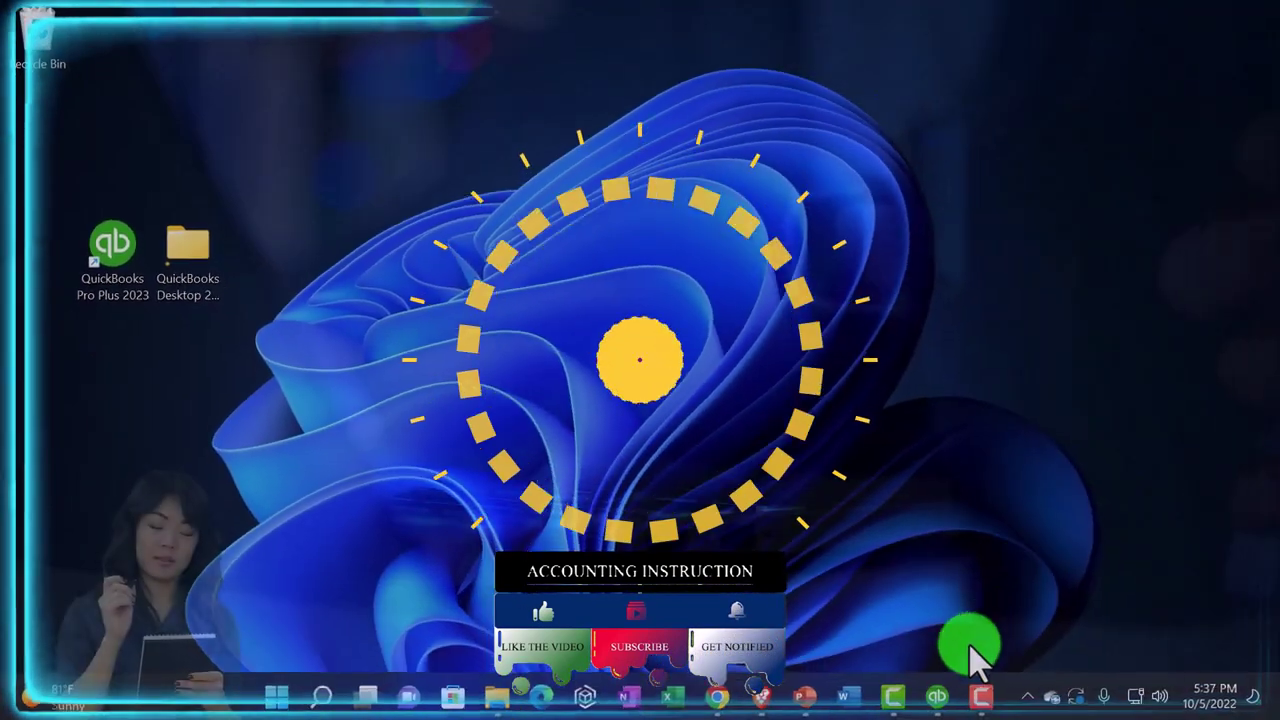
pyautogui.click(937, 696)
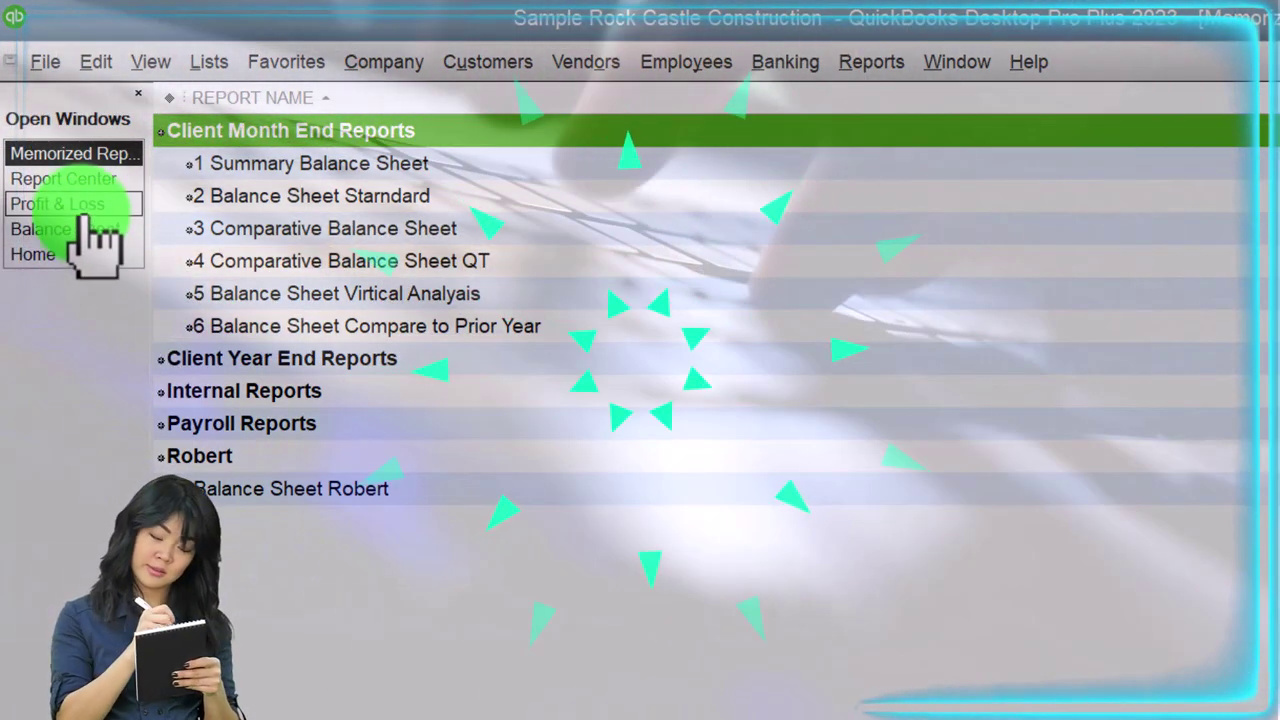
# Step: Return to the Profit & Loss report and collapse its rows into a summary
pyautogui.click(80, 205)
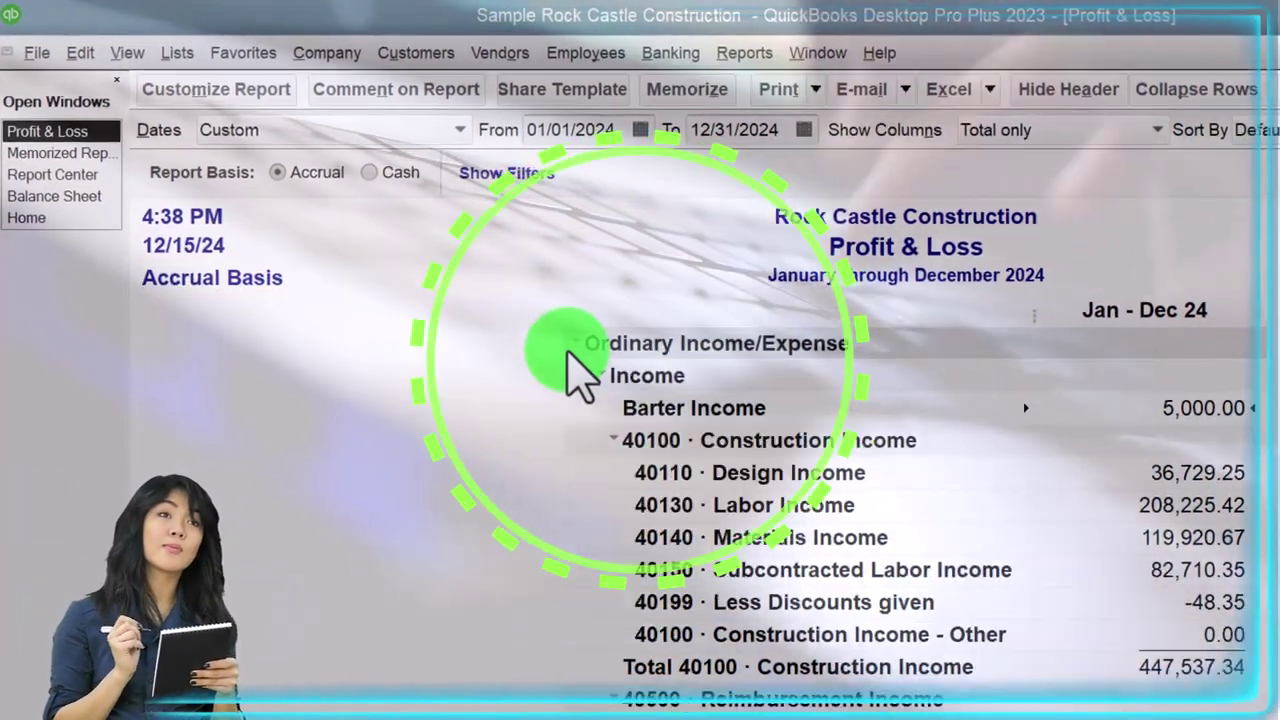
pyautogui.scroll(-1, 530, 480)
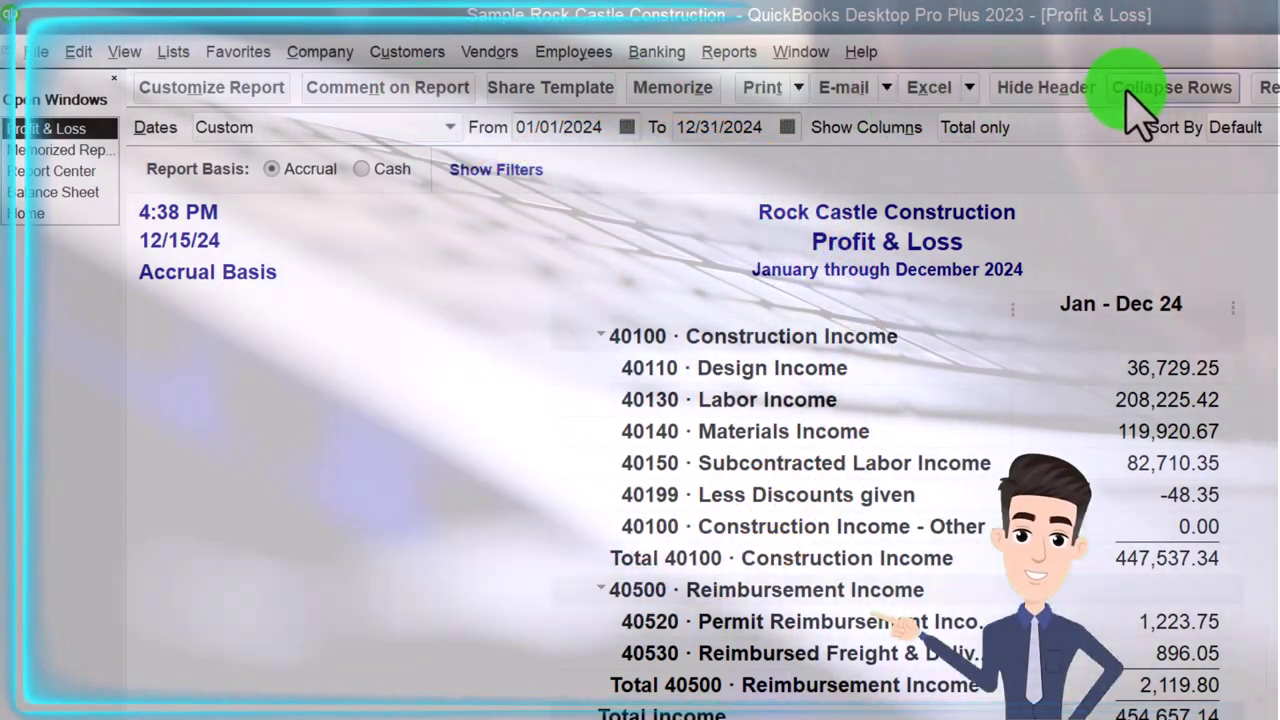
pyautogui.click(1128, 92)
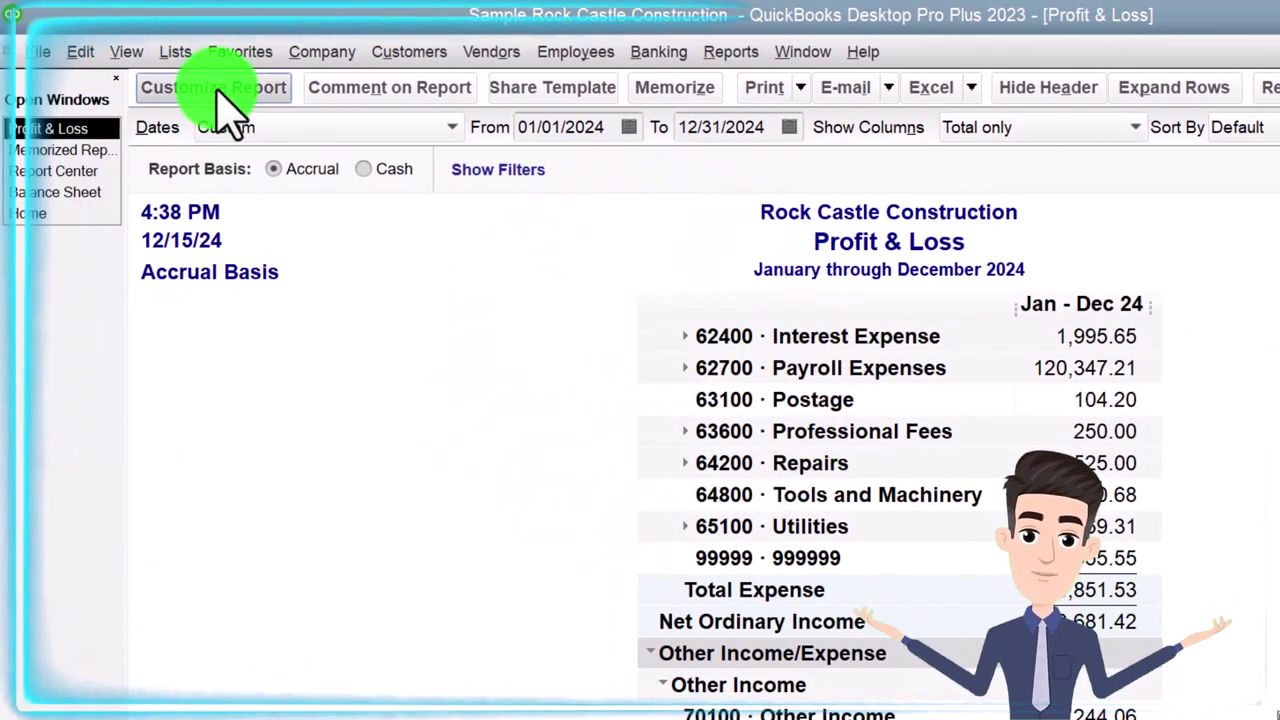
# Step: Title the report Income Statement Summary, leave out date prepared, time prepared and report basis, and enter the preparer's name as extra footer line
pyautogui.click(222, 95)
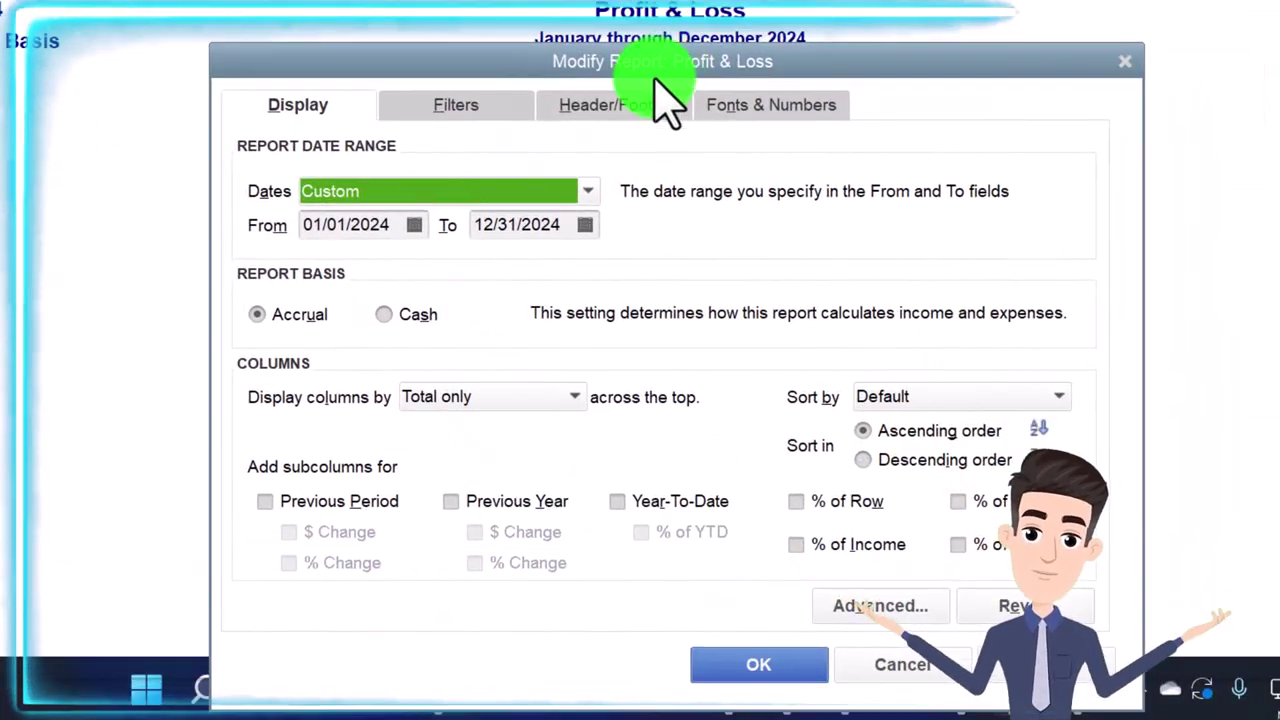
pyautogui.click(458, 106)
pyautogui.click(610, 106)
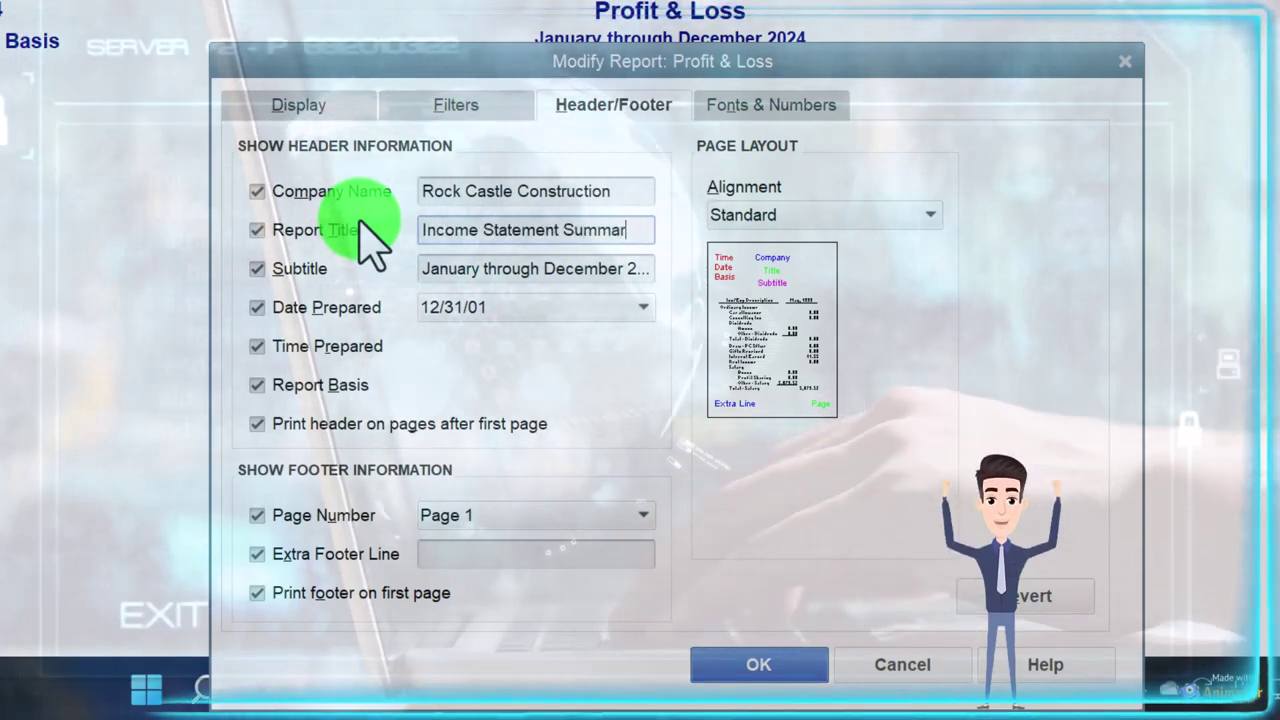
pyautogui.write('y')
pyautogui.press('Tab')
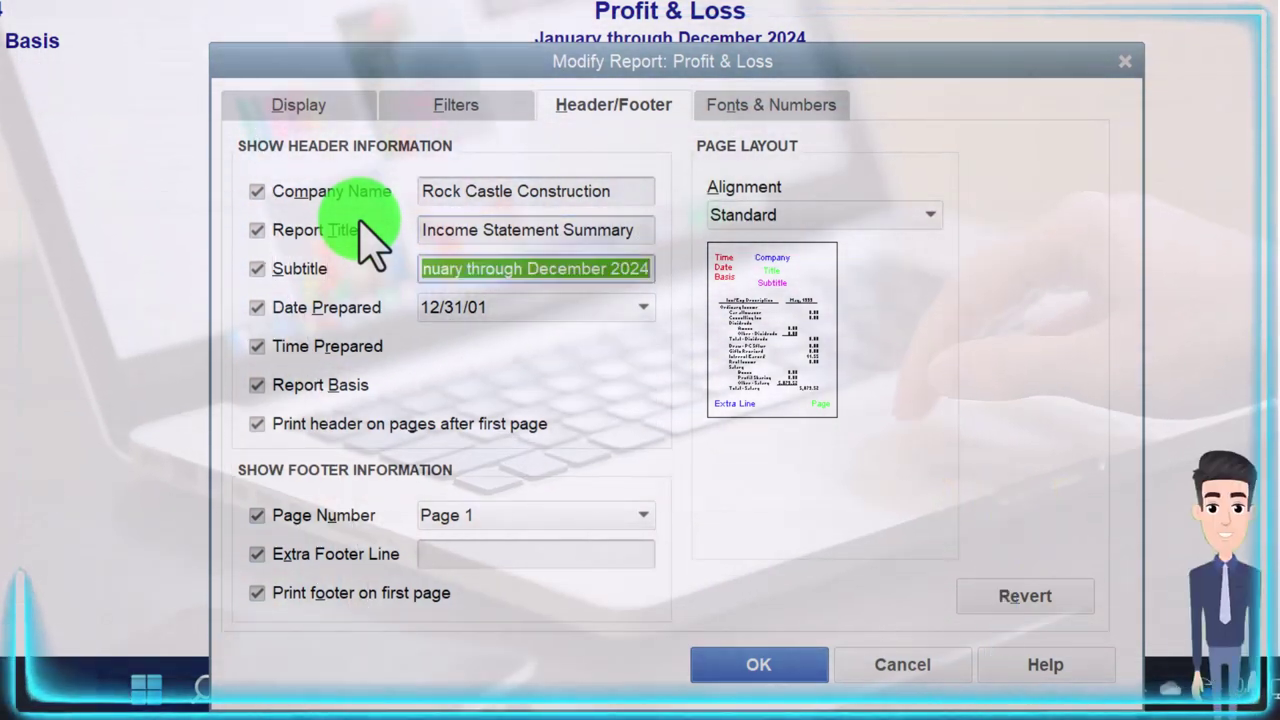
pyautogui.click(262, 306)
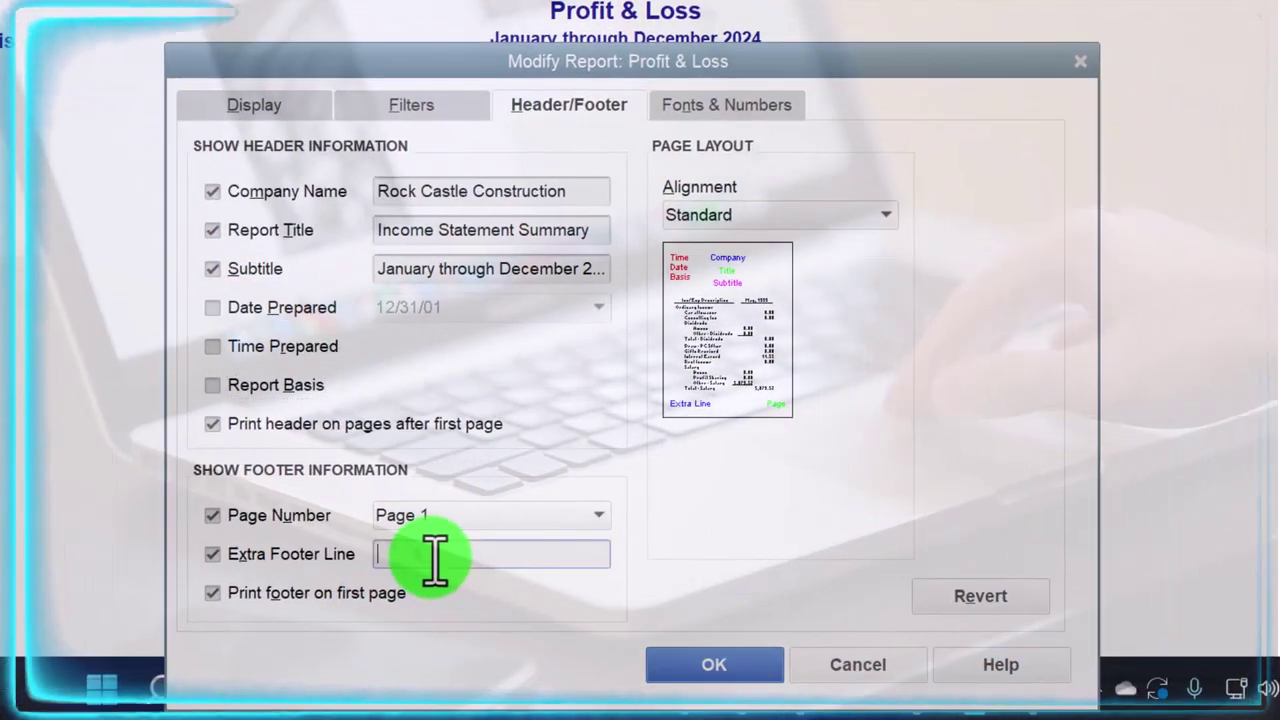
pyautogui.press('Tab')
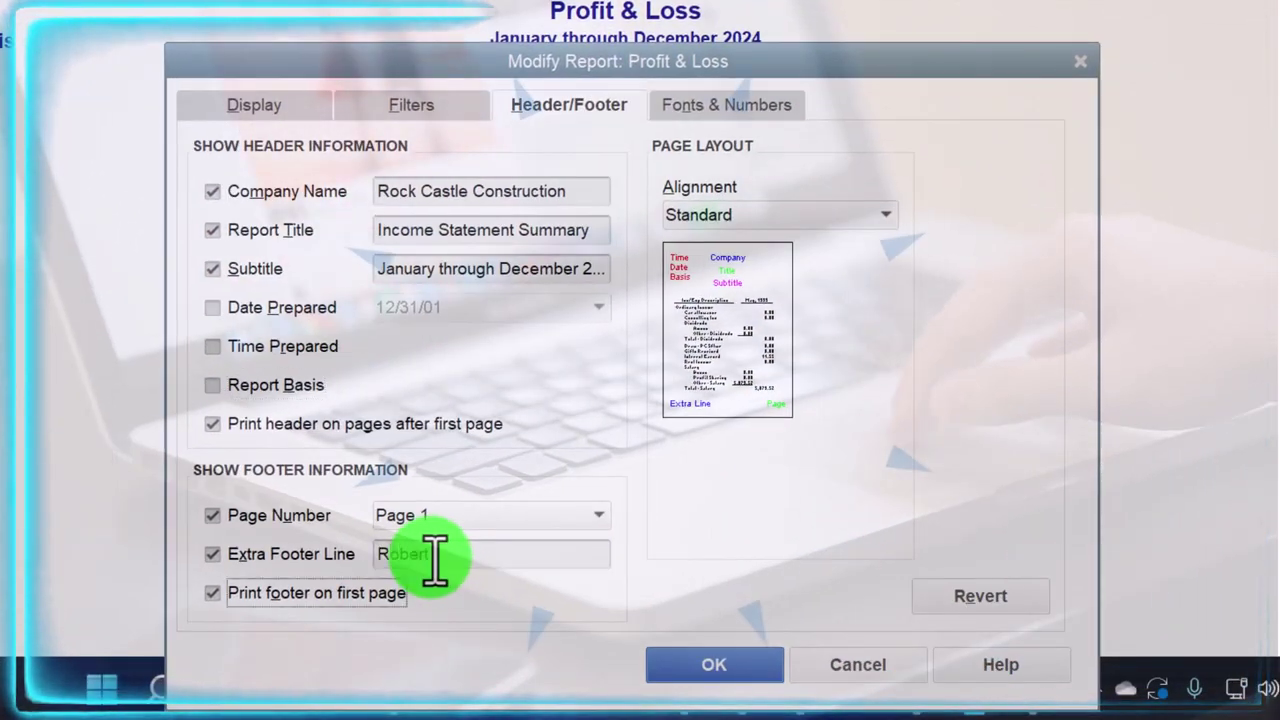
# Step: Format the report's numbers with negatives in parentheses and without cents, and apply the report modifications
pyautogui.click(690, 107)
pyautogui.click(585, 443)
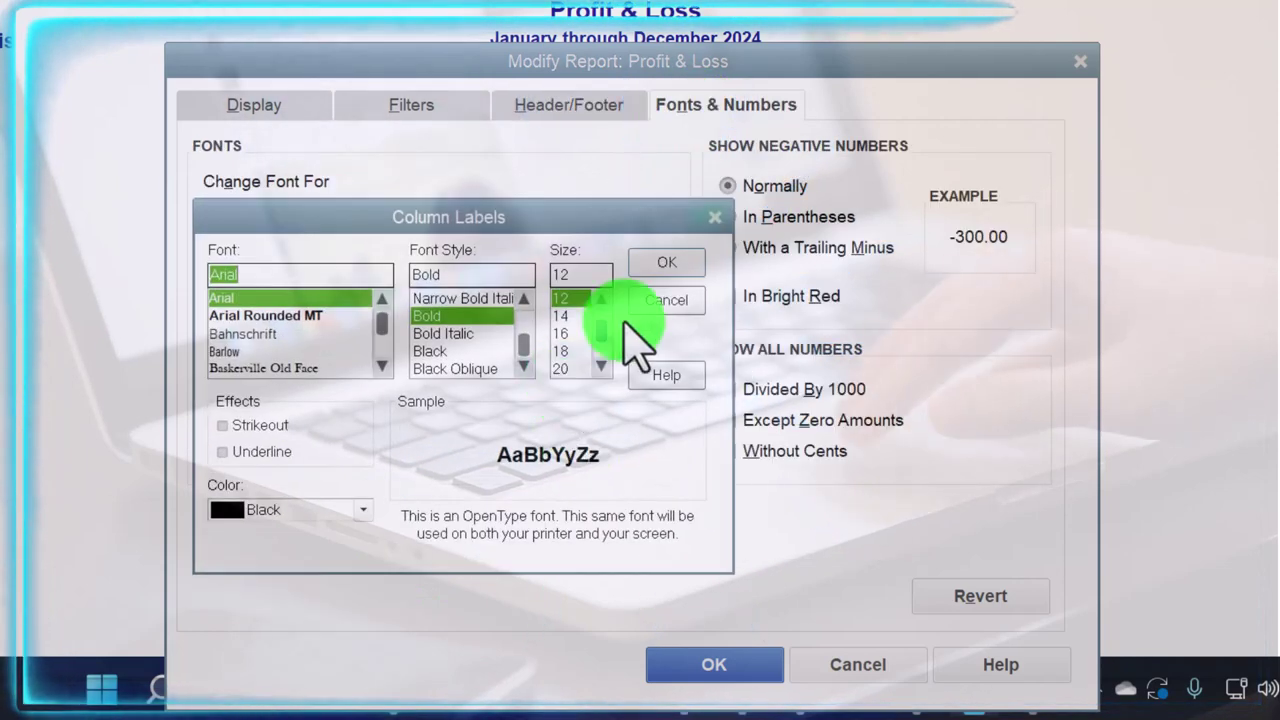
pyautogui.press('Return')
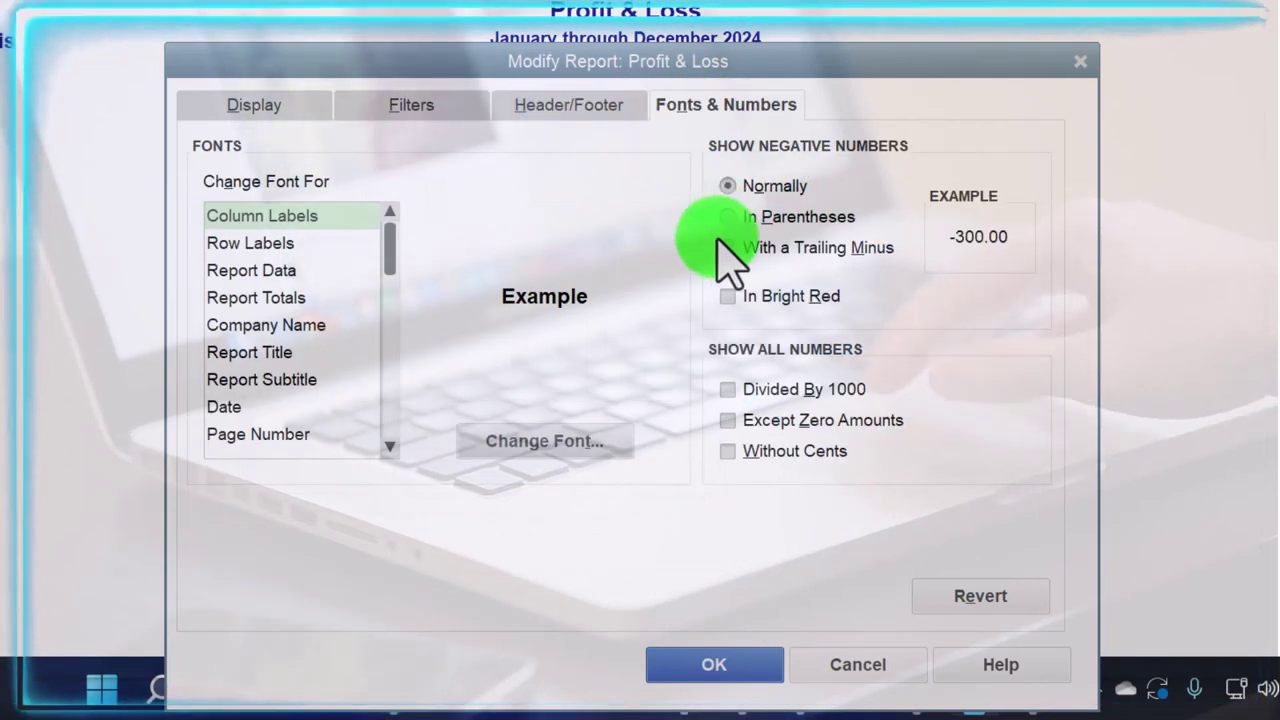
pyautogui.click(728, 230)
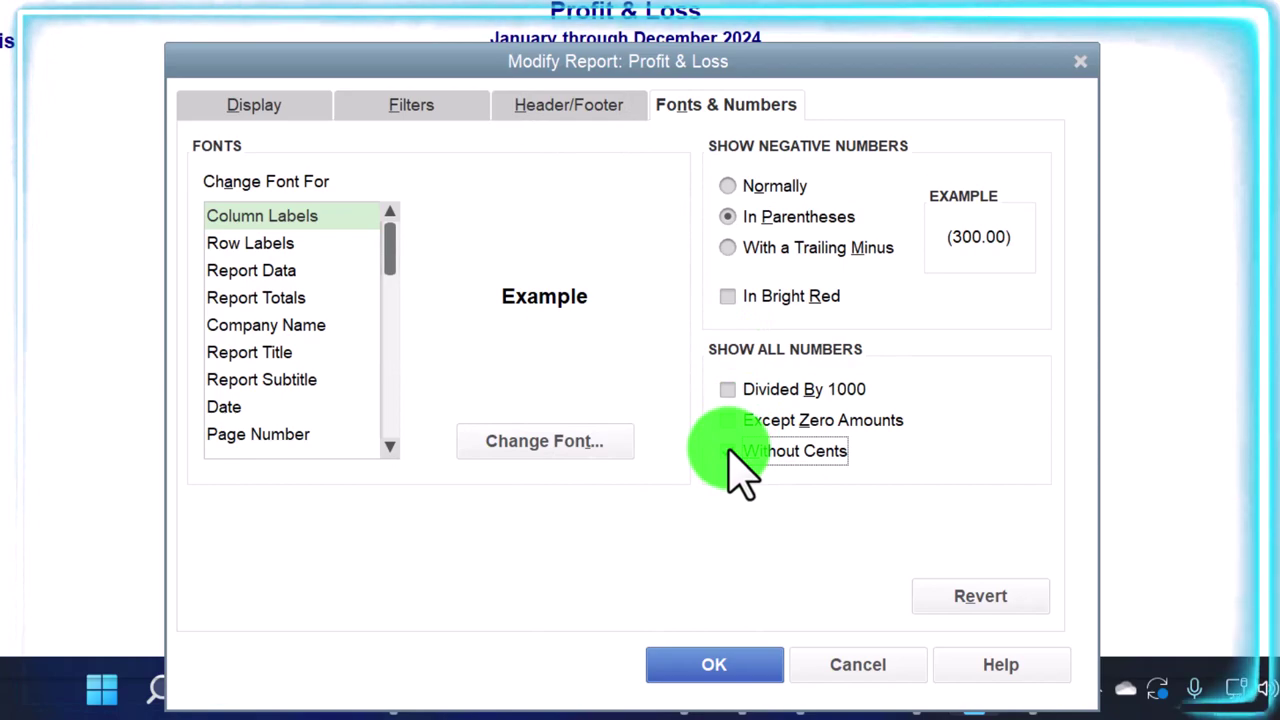
pyautogui.click(731, 662)
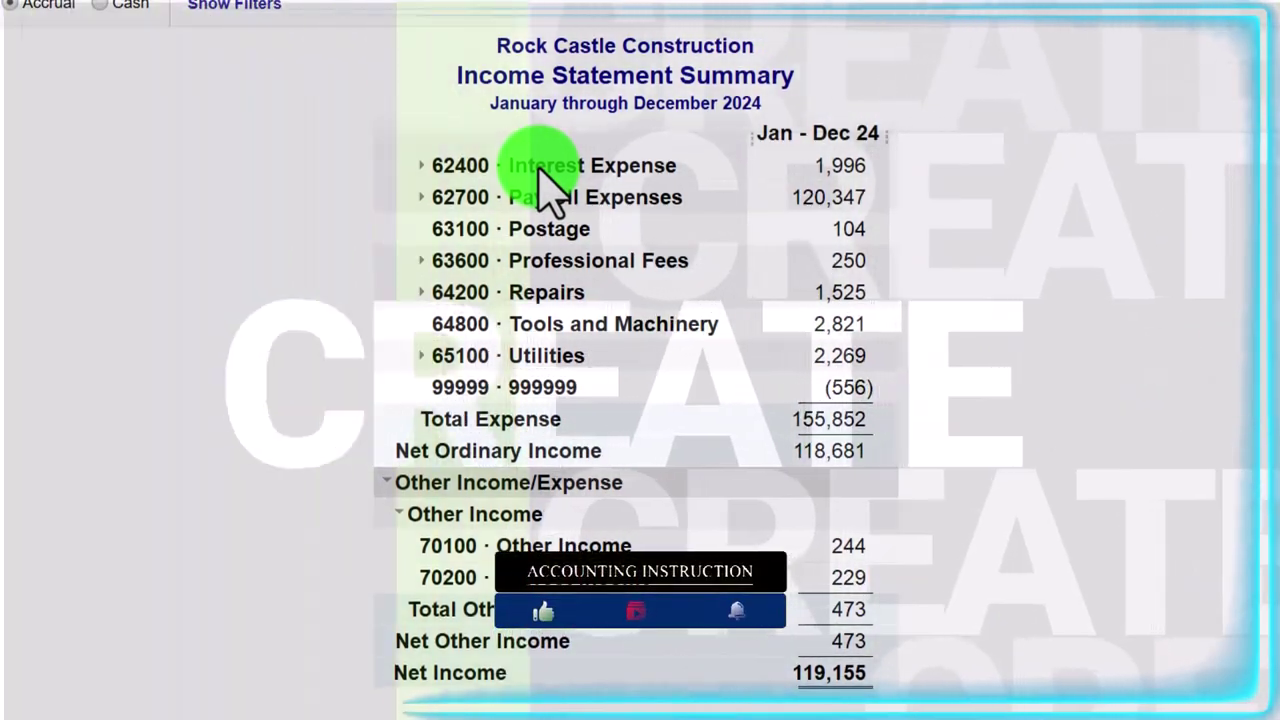
# Step: Review the summary report and set its negative numbers to show in bright red
pyautogui.scroll(4, 540, 180)
pyautogui.scroll(-3, 542, 175)
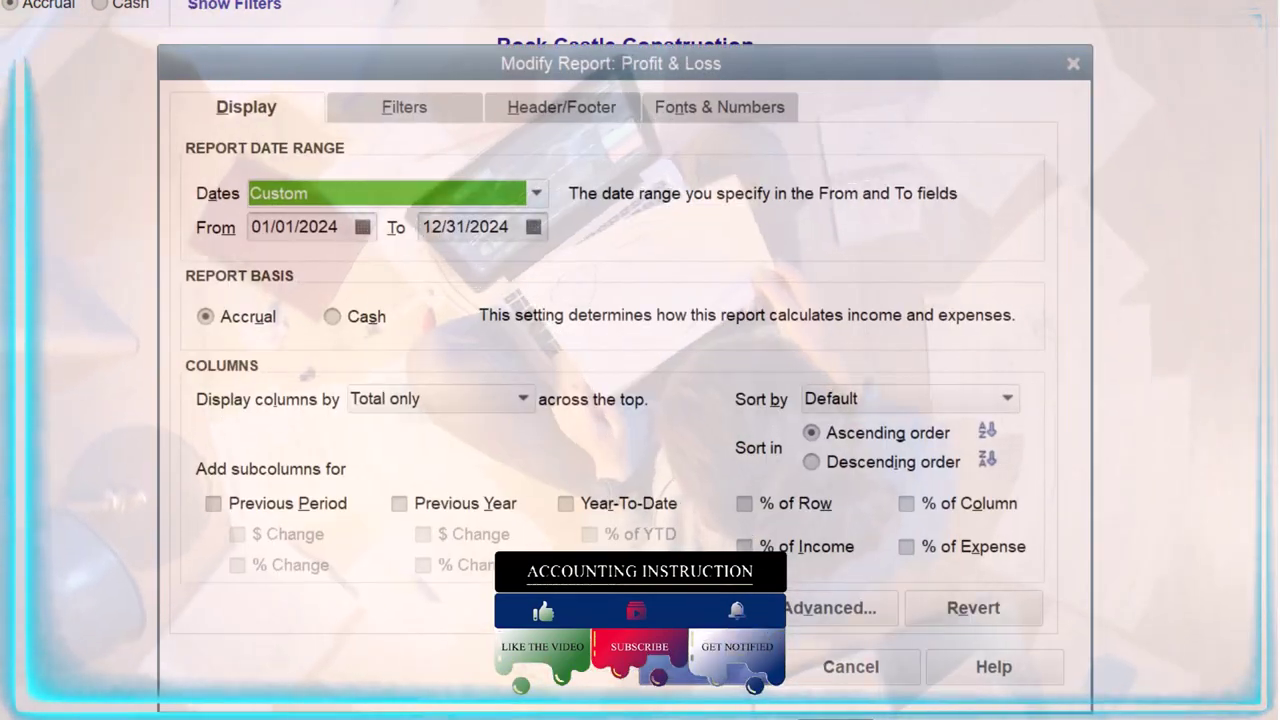
pyautogui.click(680, 107)
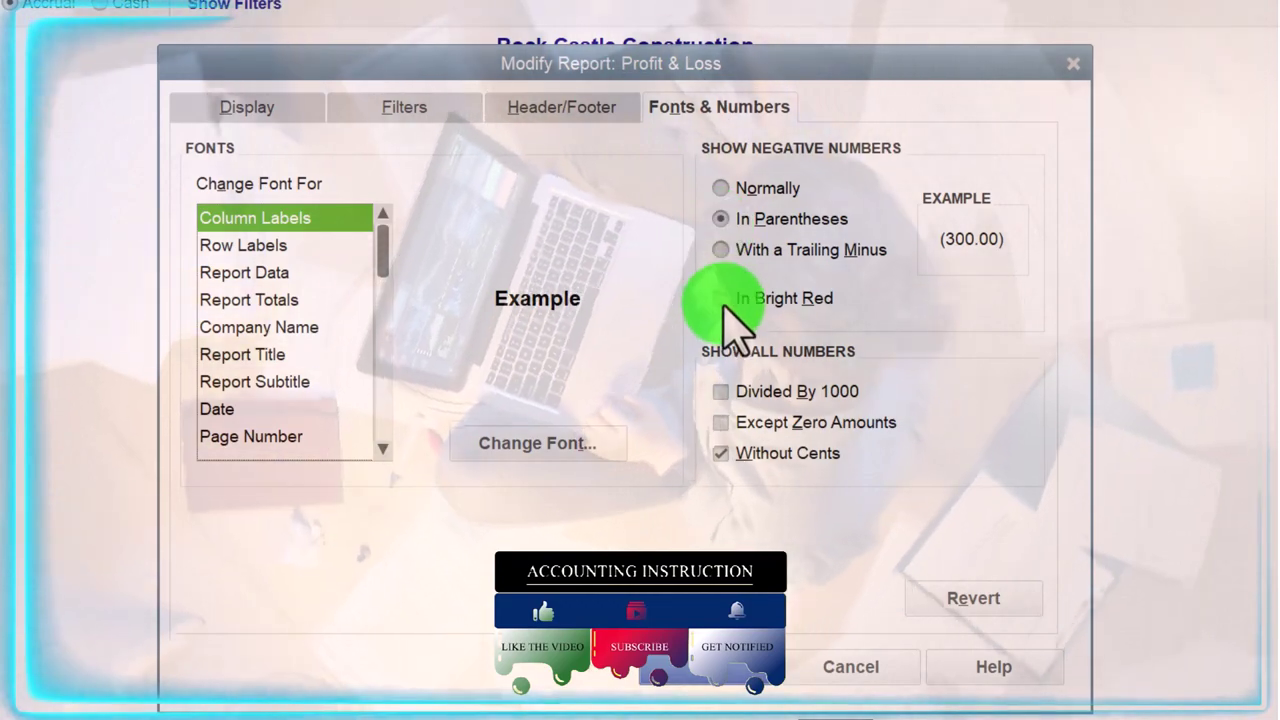
pyautogui.click(721, 299)
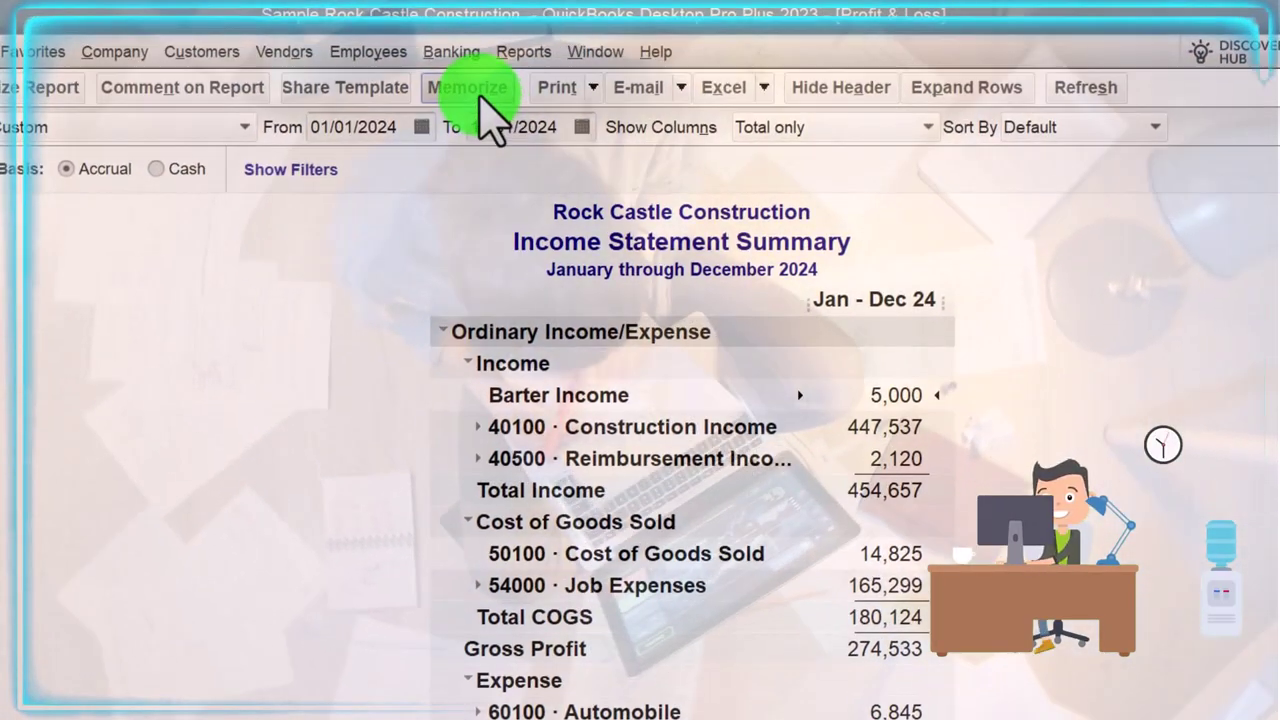
# Step: Memorize the report as 7 Income Statement Summary in the Client Month End Reports group
pyautogui.click(482, 97)
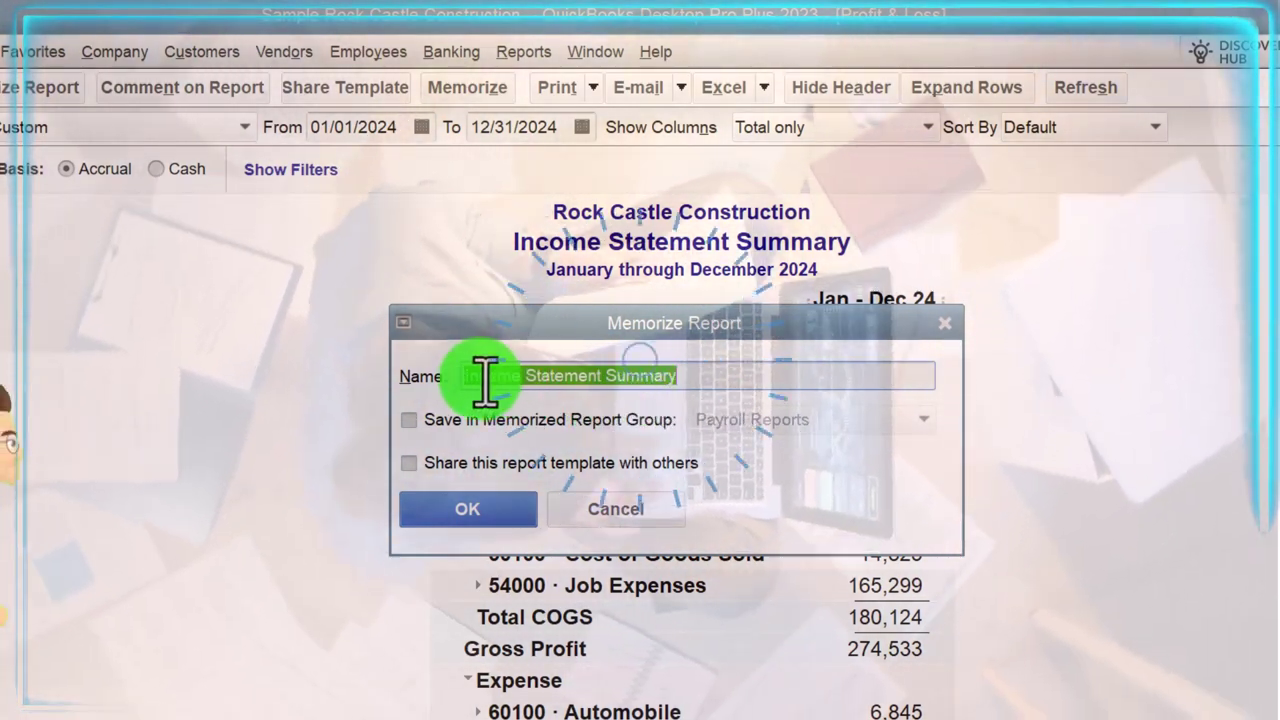
pyautogui.click(466, 379)
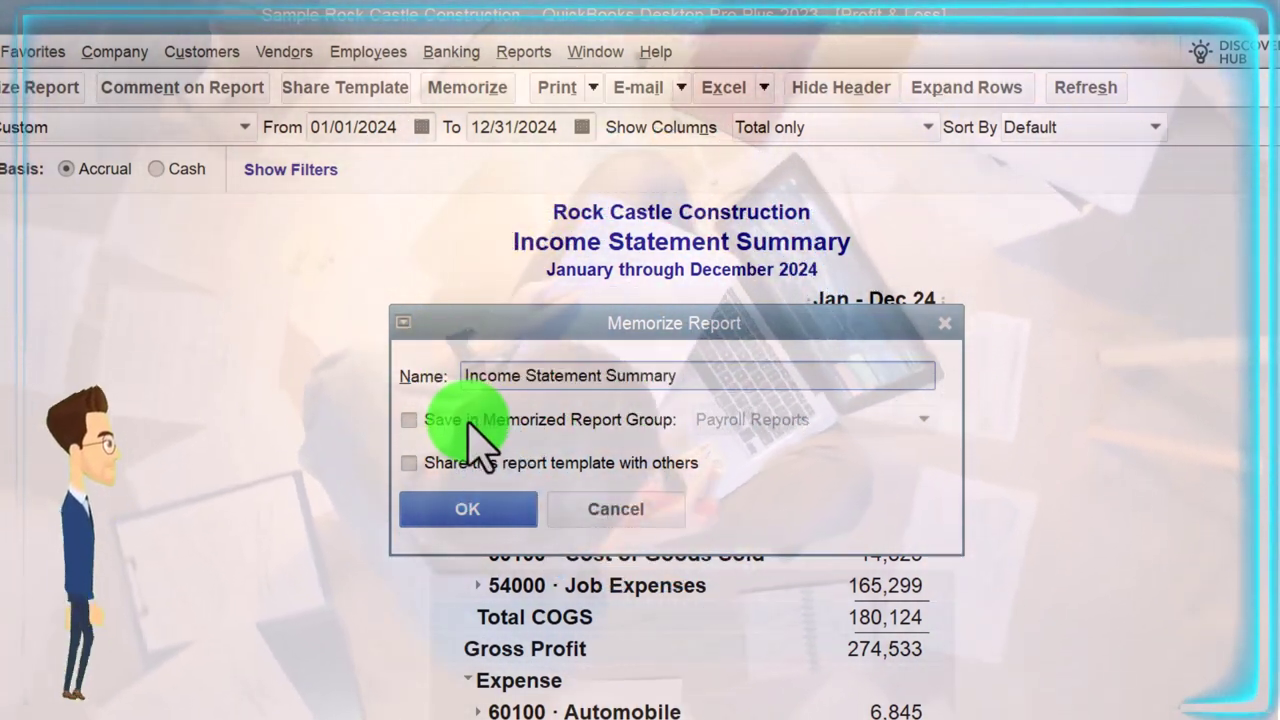
pyautogui.write('7')
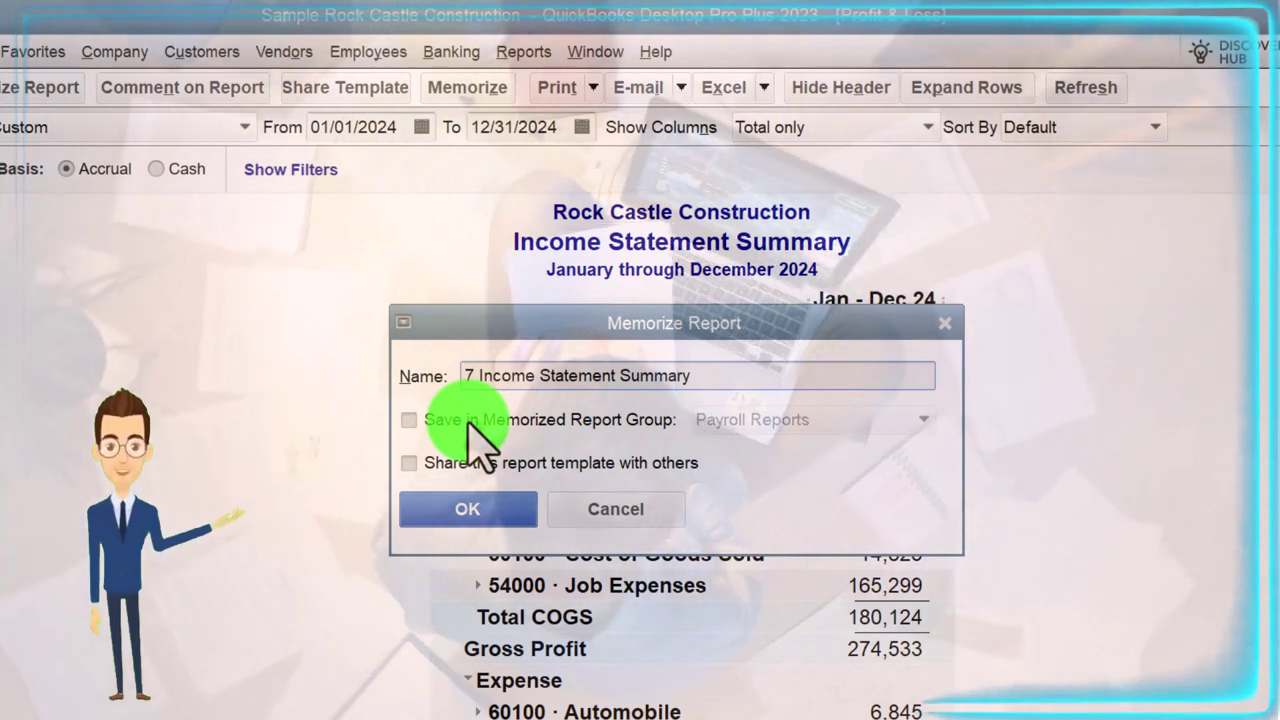
pyautogui.click(408, 420)
pyautogui.click(408, 420)
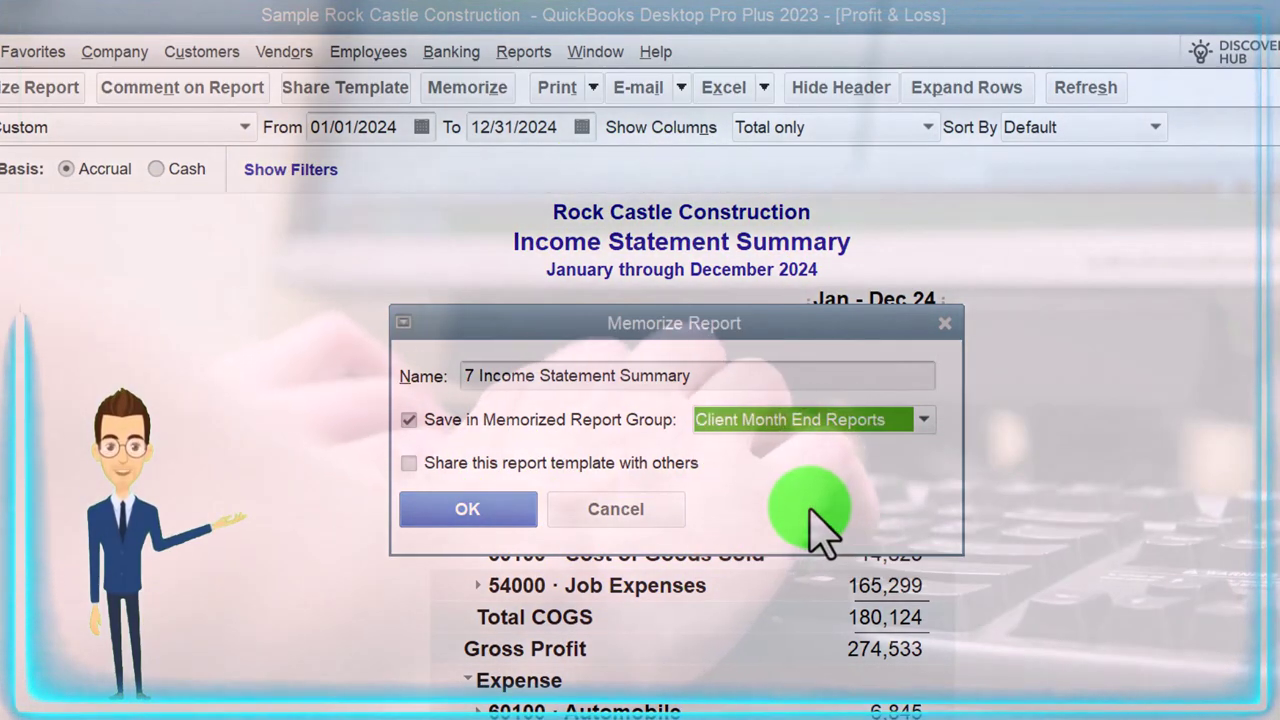
pyautogui.click(467, 509)
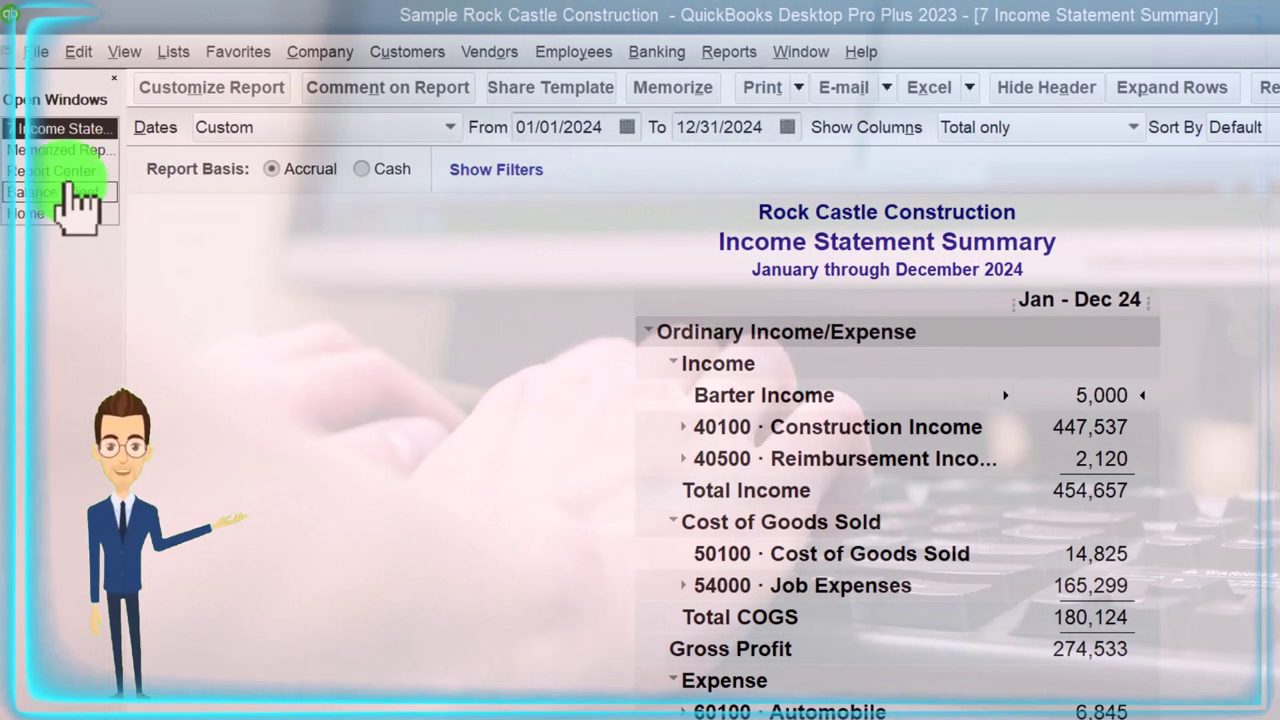
# Step: Check the memorized report list, and view the Client Month End Reports group in the Report Center in list view
pyautogui.click(60, 150)
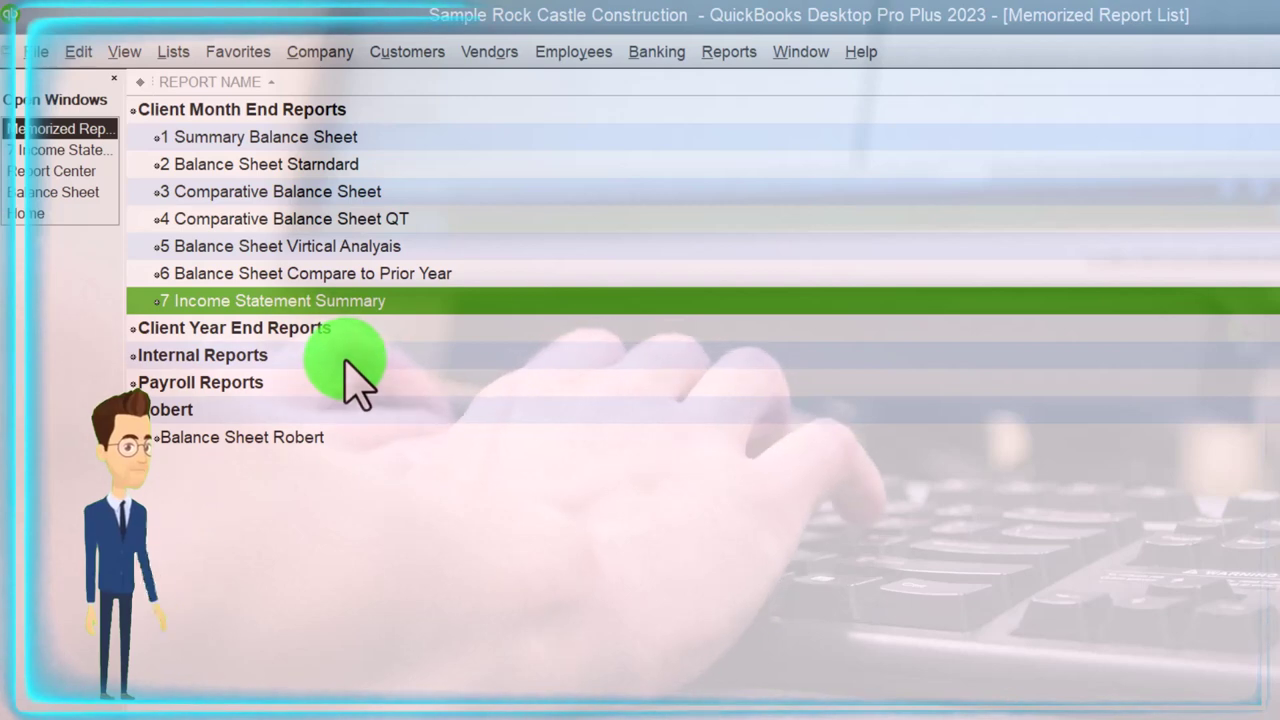
pyautogui.press('Escape')
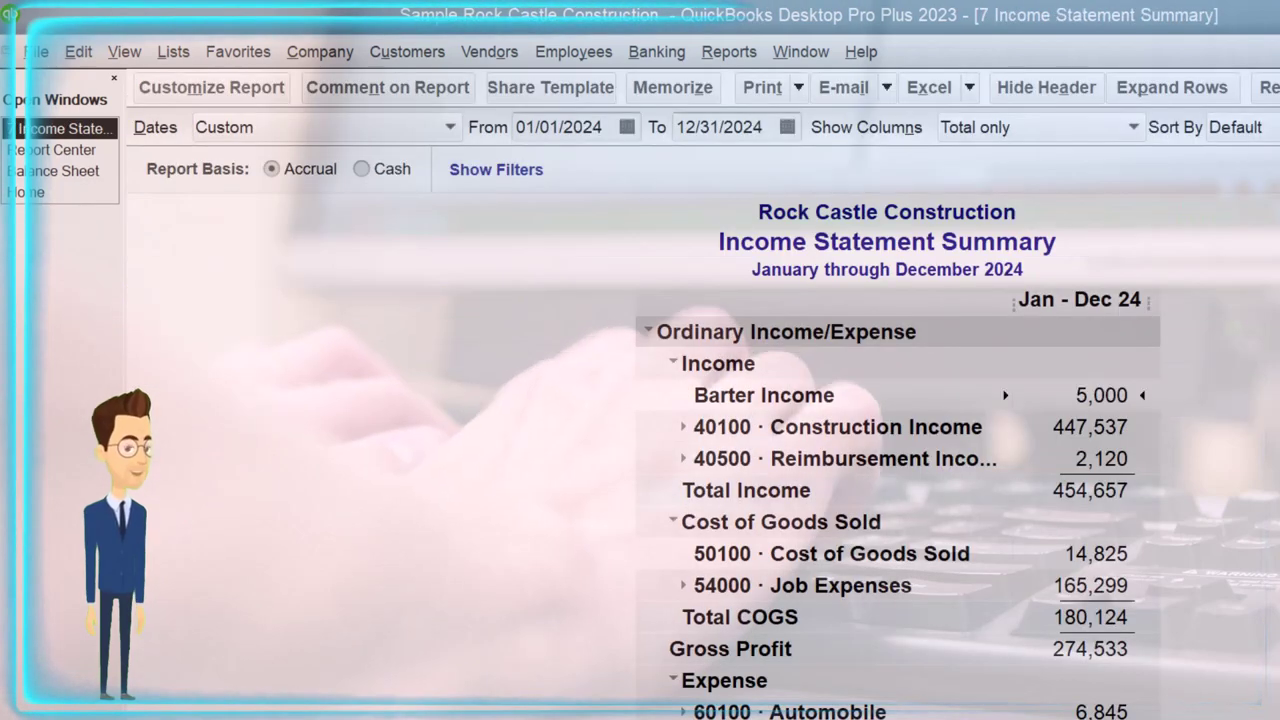
pyautogui.click(729, 52)
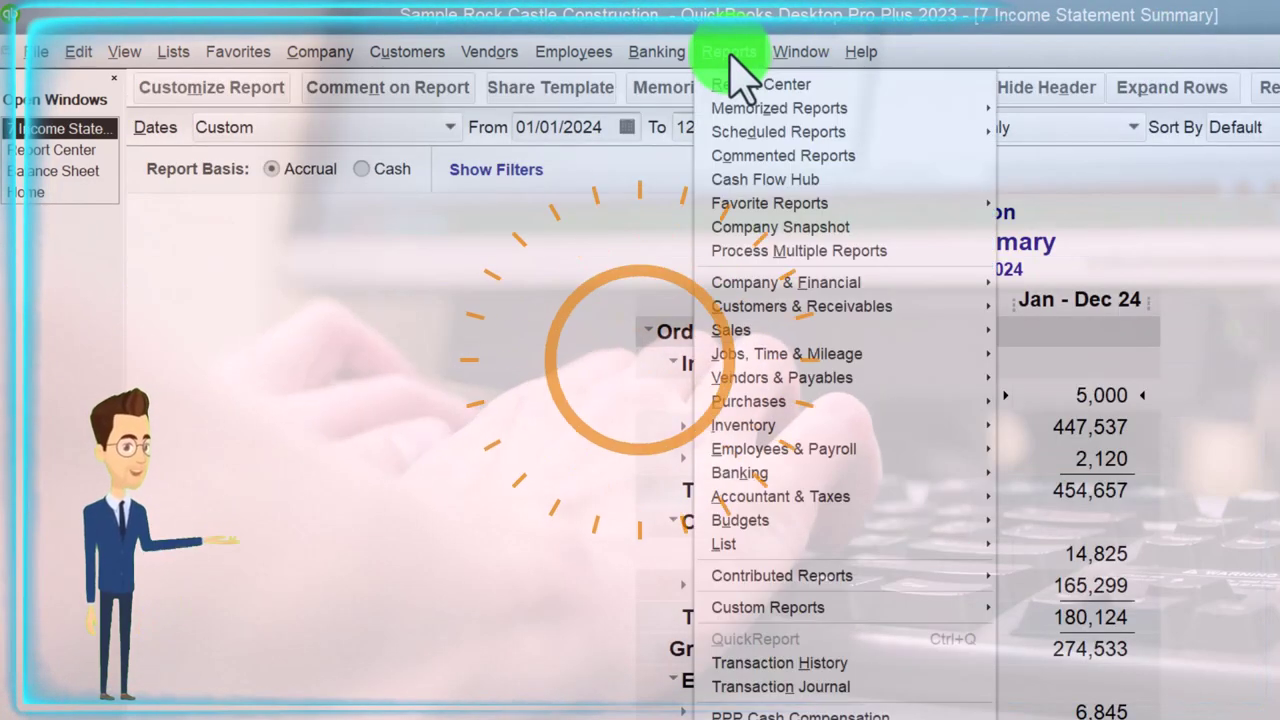
pyautogui.click(737, 87)
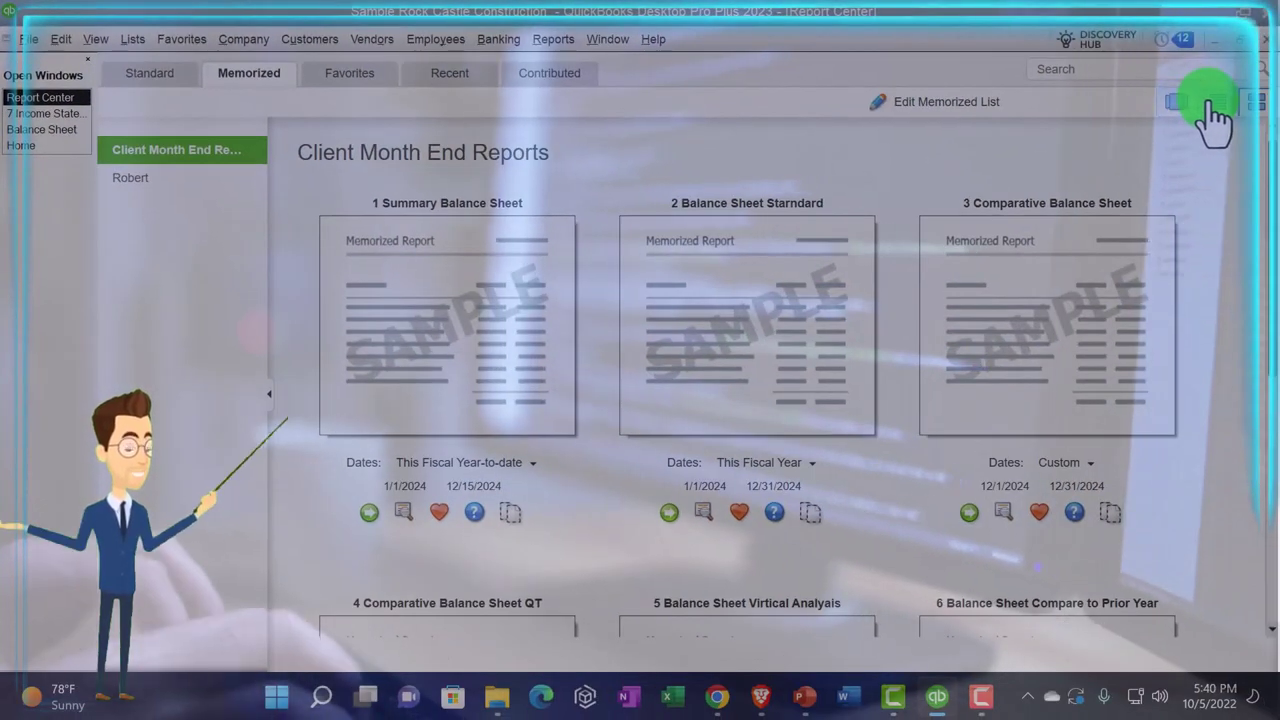
pyautogui.click(1214, 104)
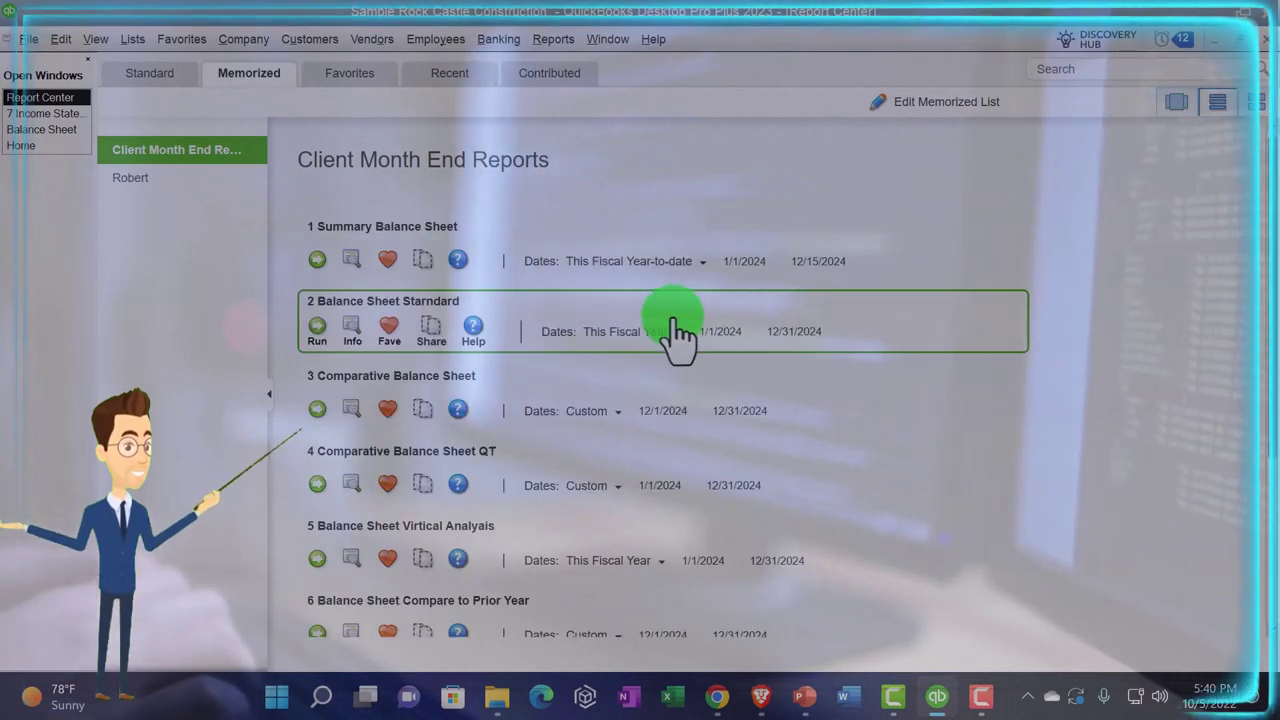
pyautogui.scroll(-2, 677, 334)
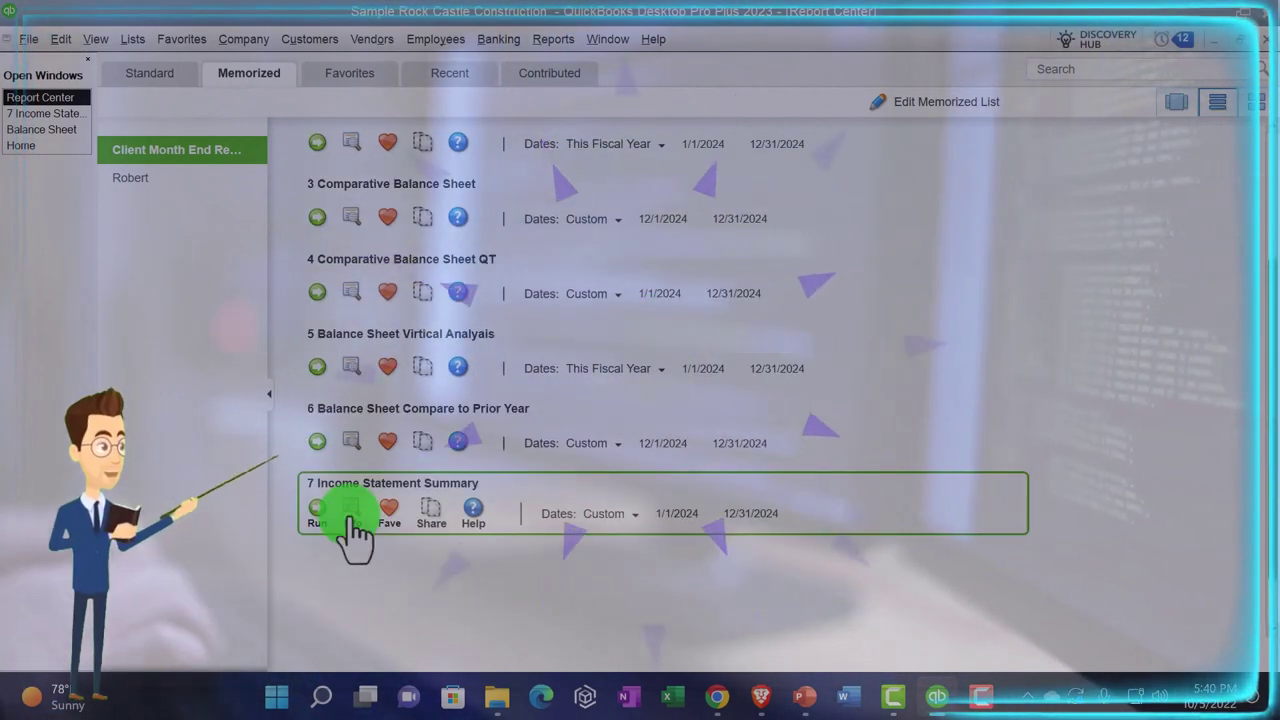
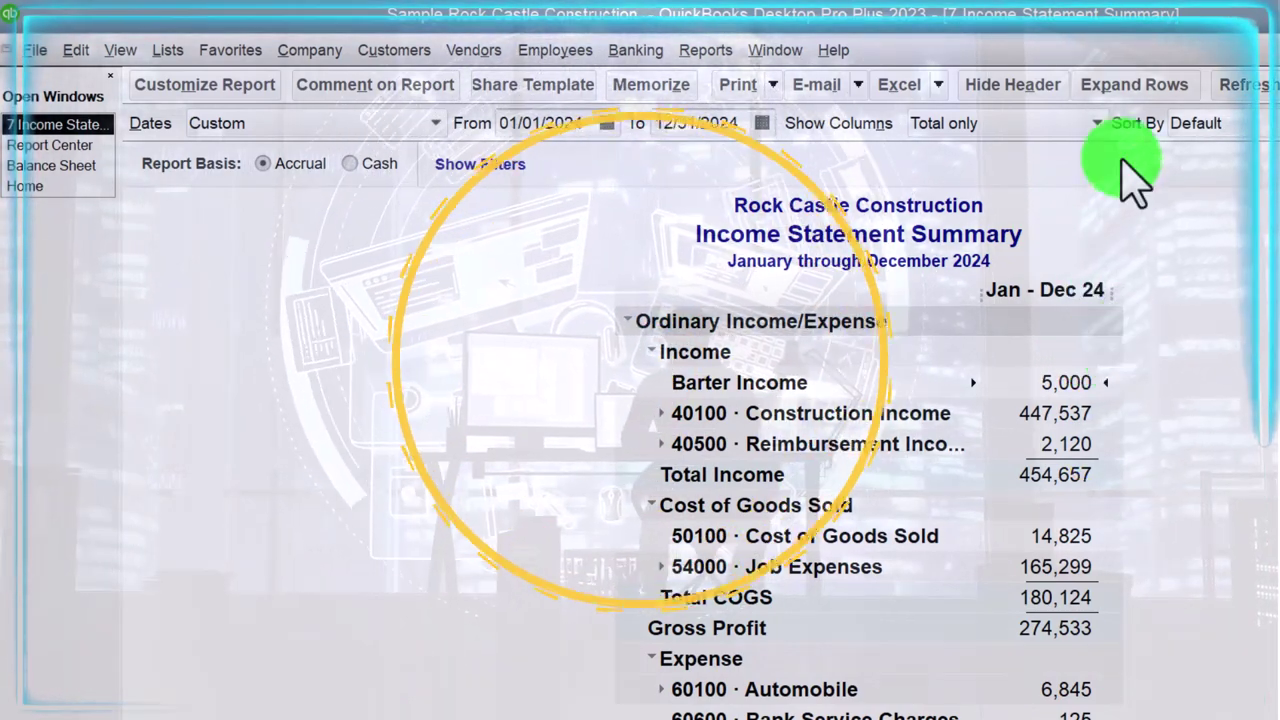
# Step: Expand all rows of the Income Statement Summary report and review the detailed subaccounts
pyautogui.click(1135, 86)
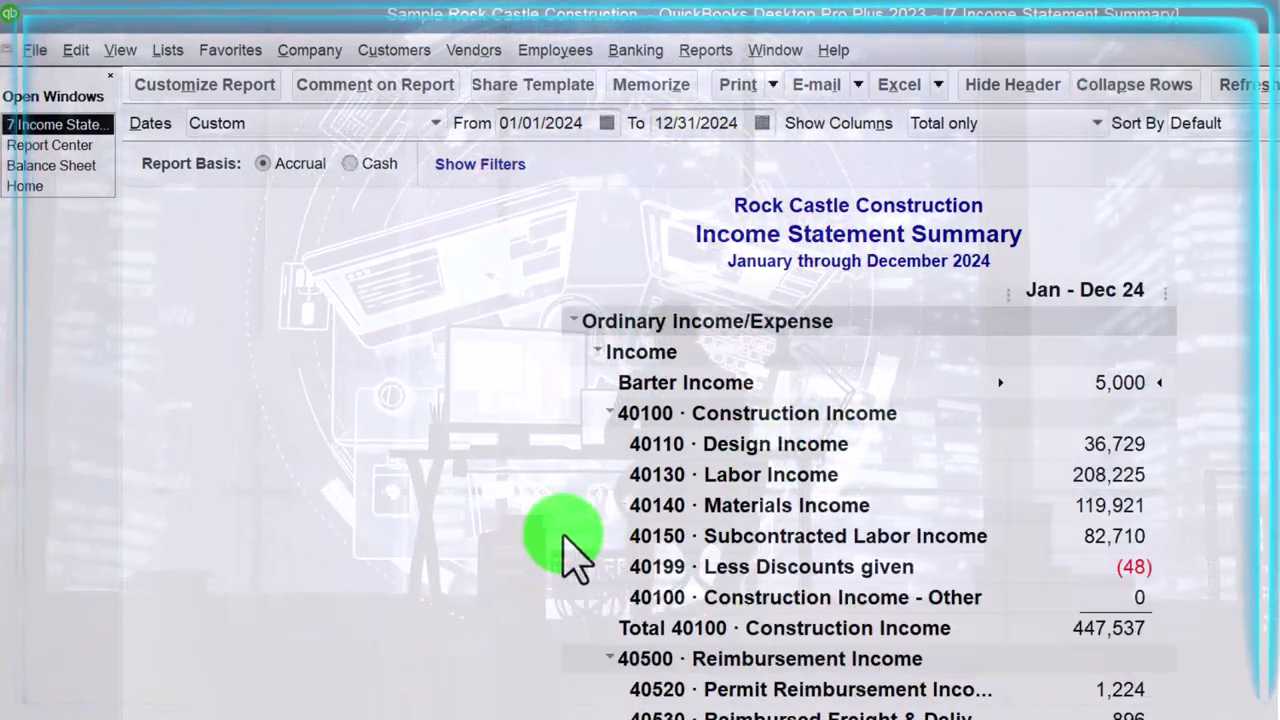
pyautogui.scroll(-12, 565, 555)
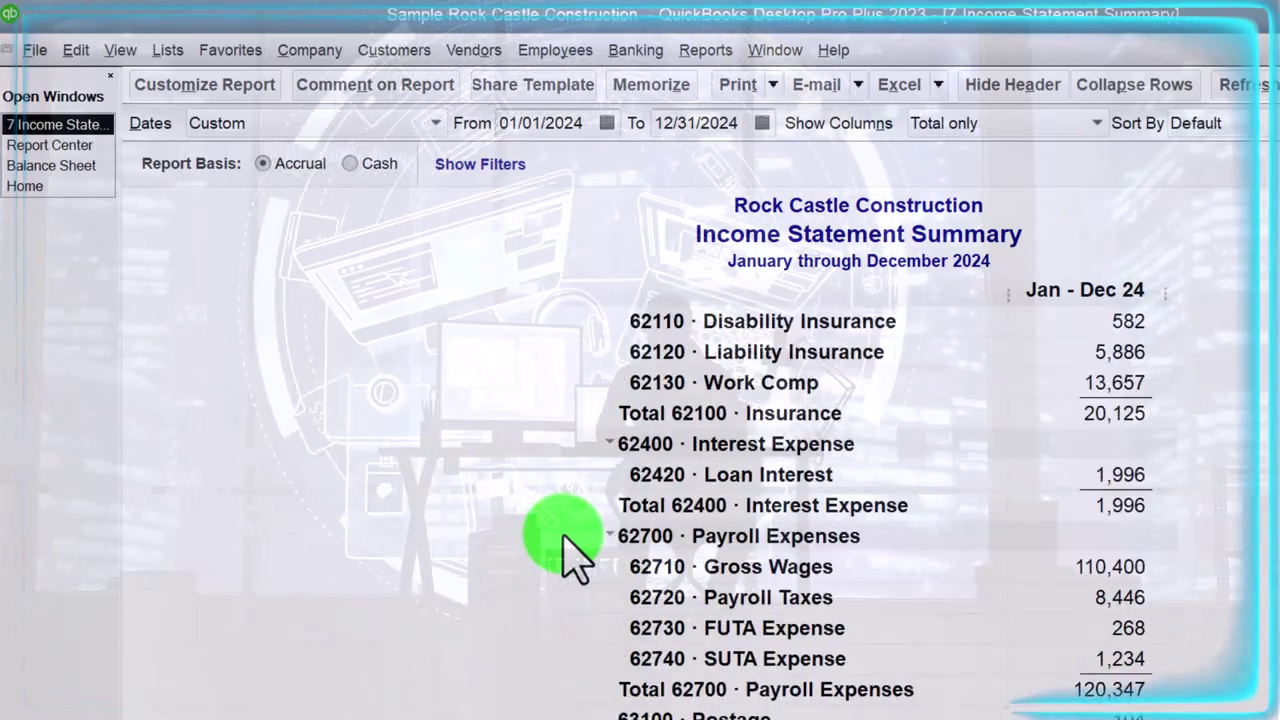
pyautogui.scroll(-7, 564, 540)
pyautogui.scroll(15, 565, 555)
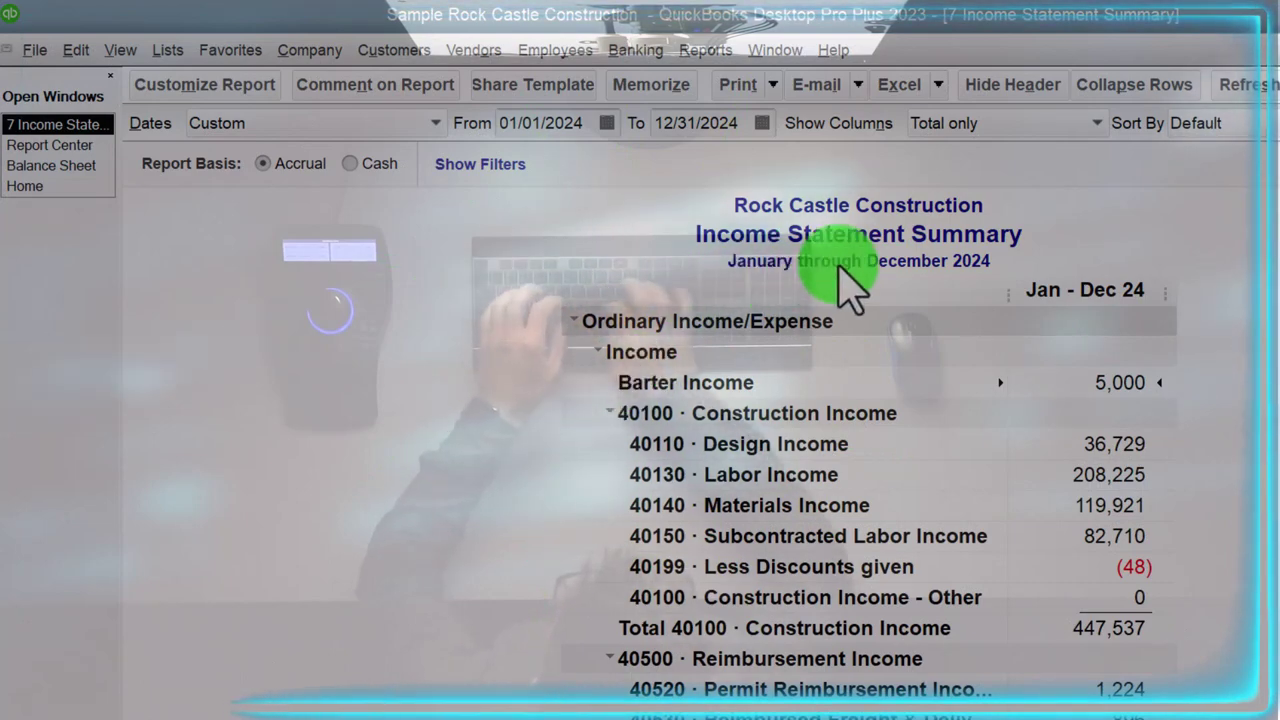
# Step: Change the expanded report's title to Income Statement Standard
pyautogui.click(226, 97)
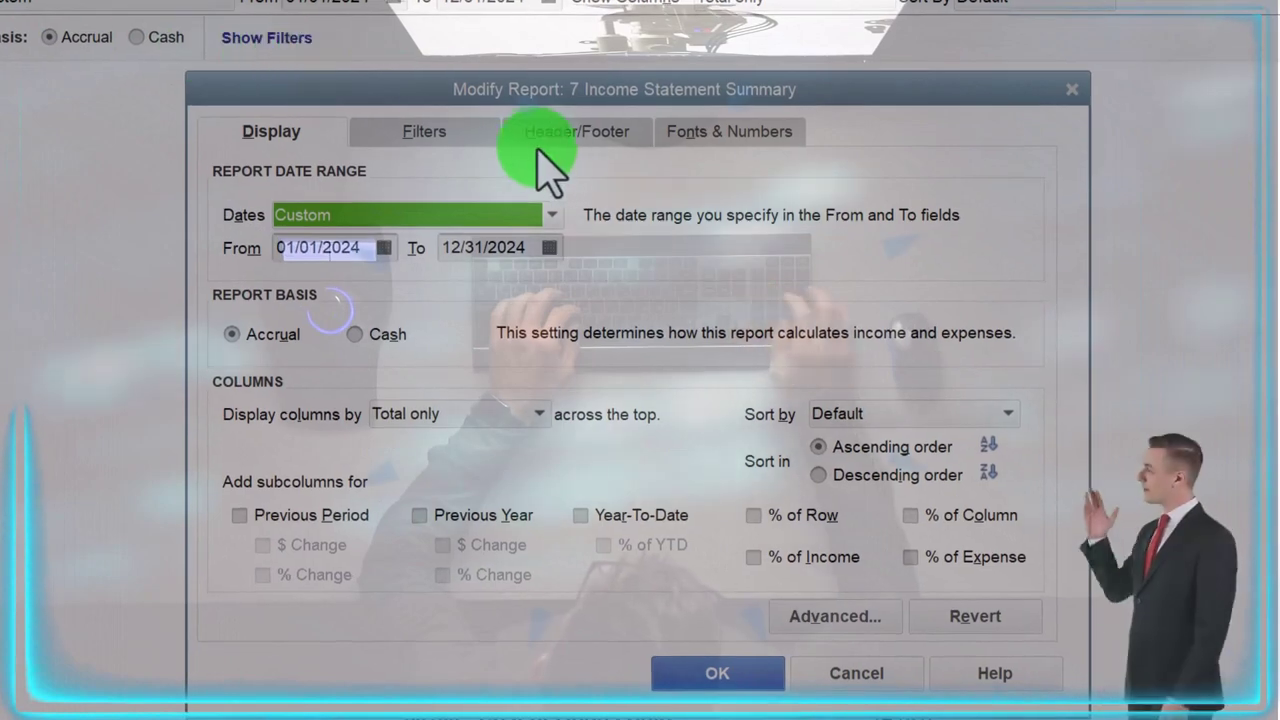
pyautogui.click(560, 148)
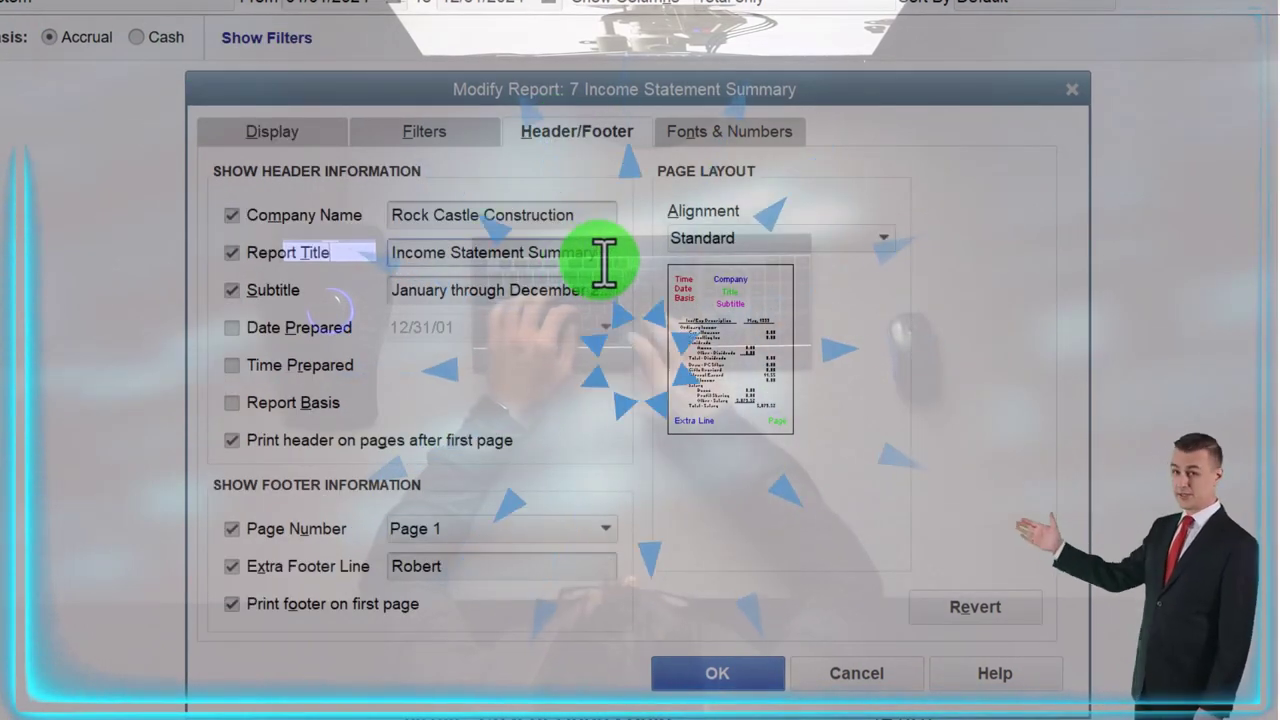
pyautogui.press('BackSpace')
pyautogui.press('BackSpace')
pyautogui.press('BackSpace')
pyautogui.press('BackSpace')
pyautogui.press('BackSpace')
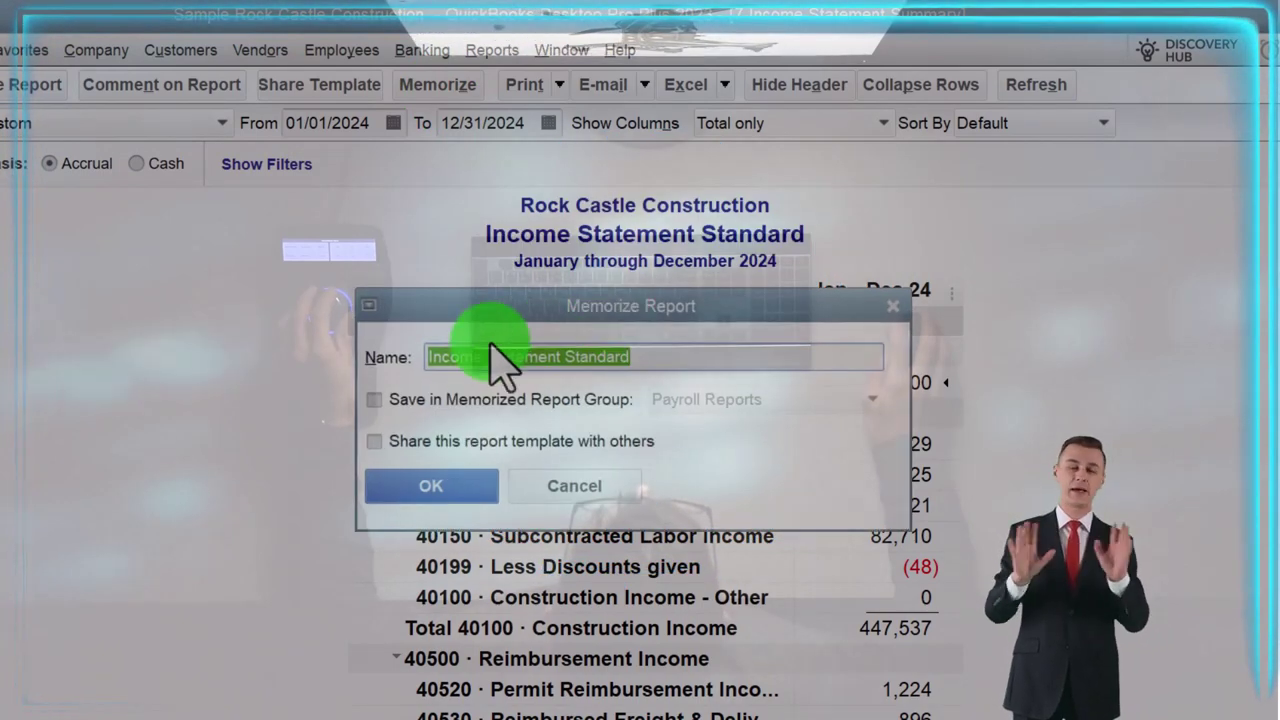
# Step: Memorize the report as 8 Income Statement Standard in the Client Month End Reports group and check that group's list
pyautogui.press('Home')
pyautogui.write('8')
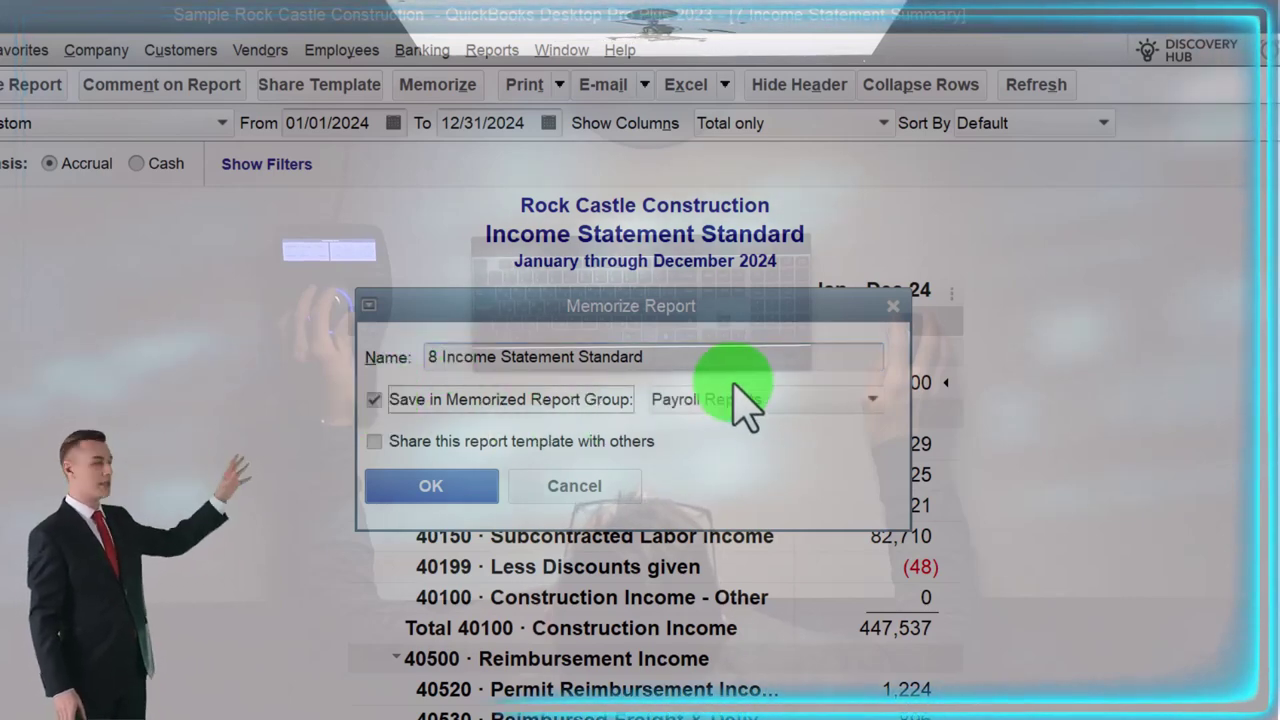
pyautogui.click(748, 400)
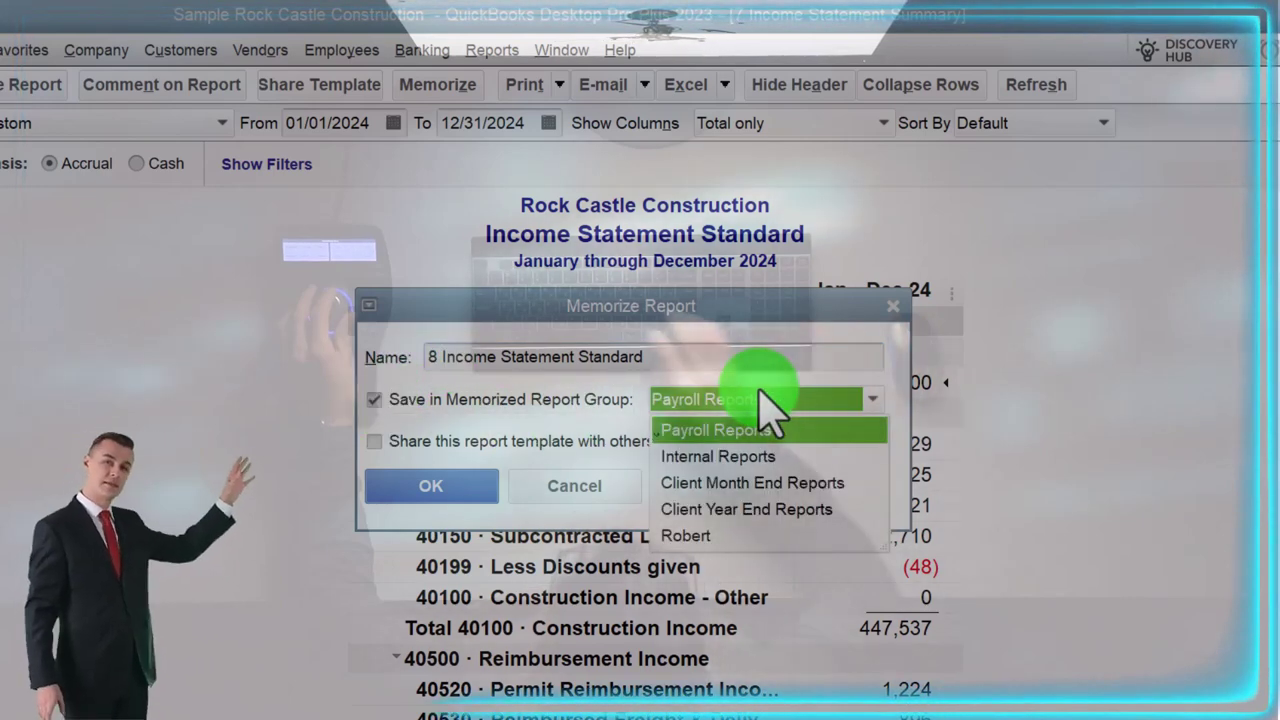
pyautogui.click(748, 484)
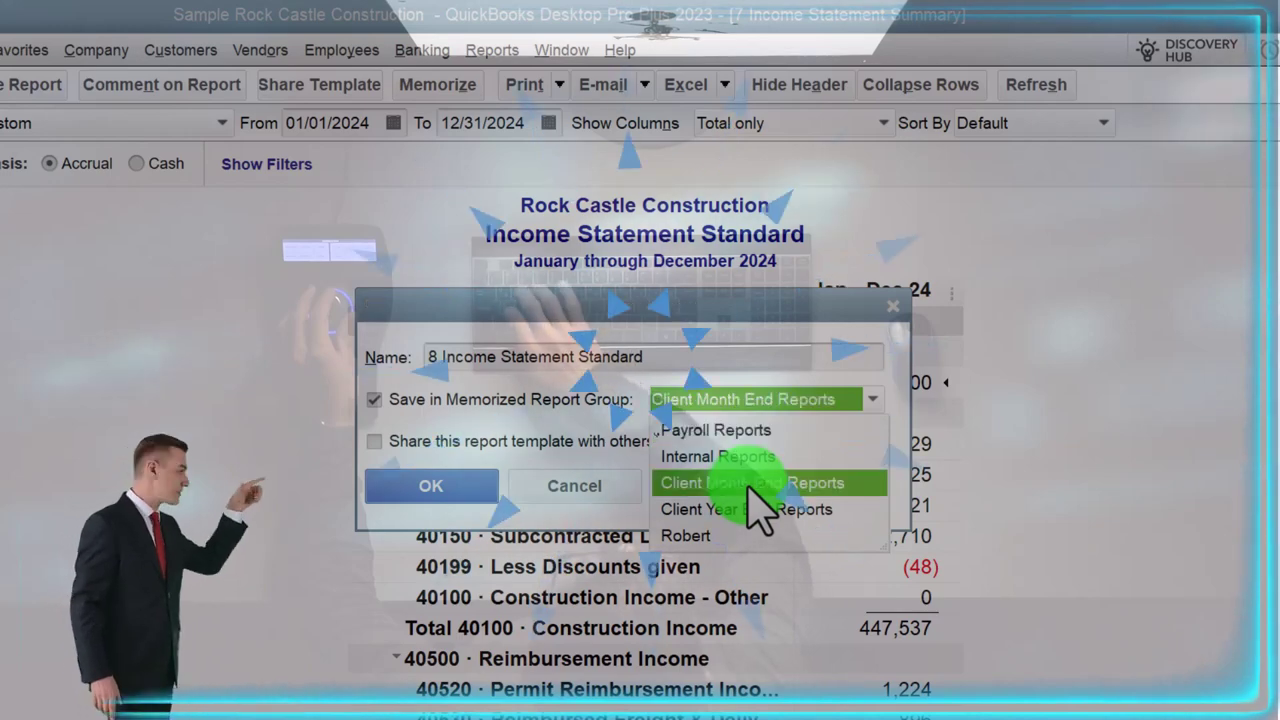
pyautogui.click(441, 490)
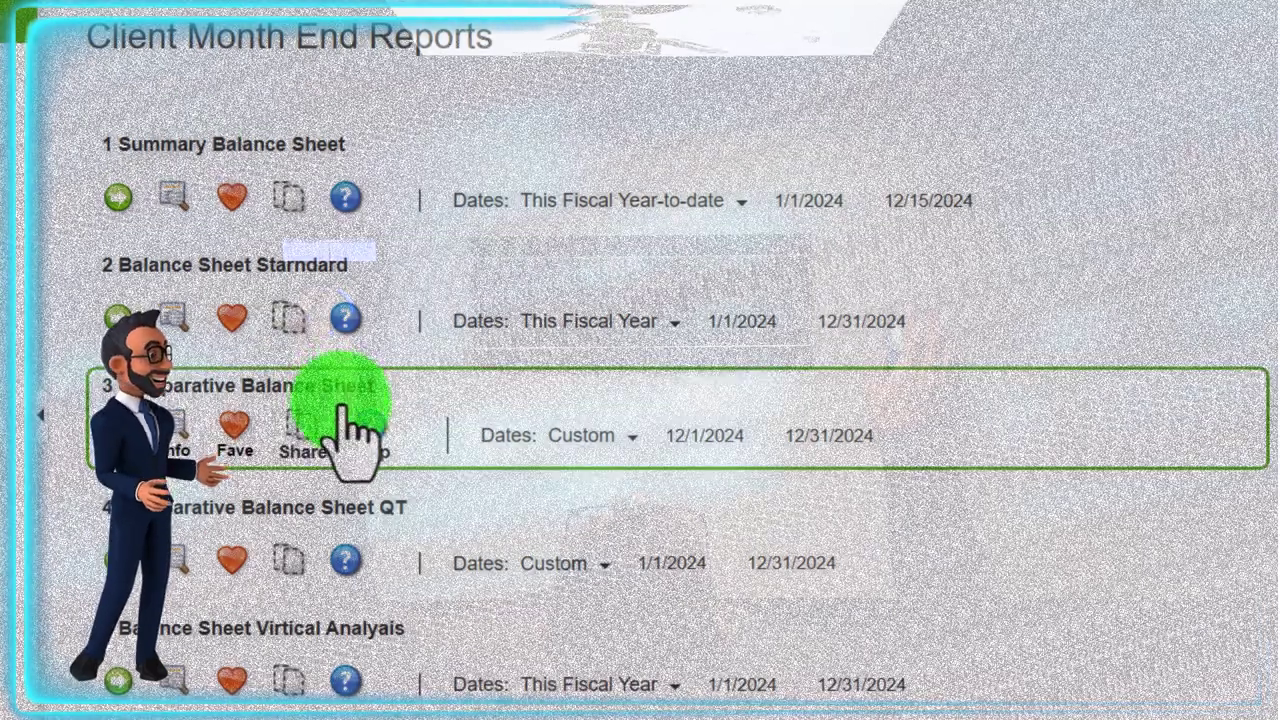
pyautogui.scroll(-5, 349, 429)
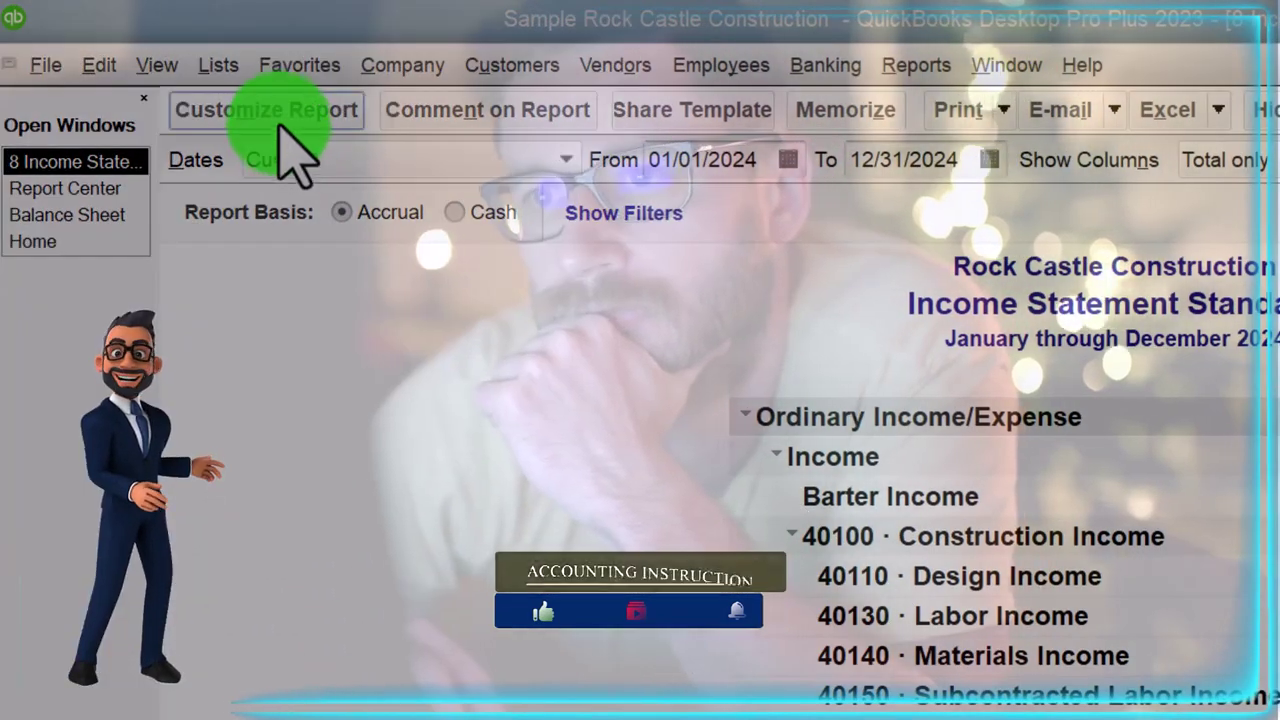
# Step: Modify the Income Statement Standard report to display its columns by Quarter
pyautogui.click(272, 115)
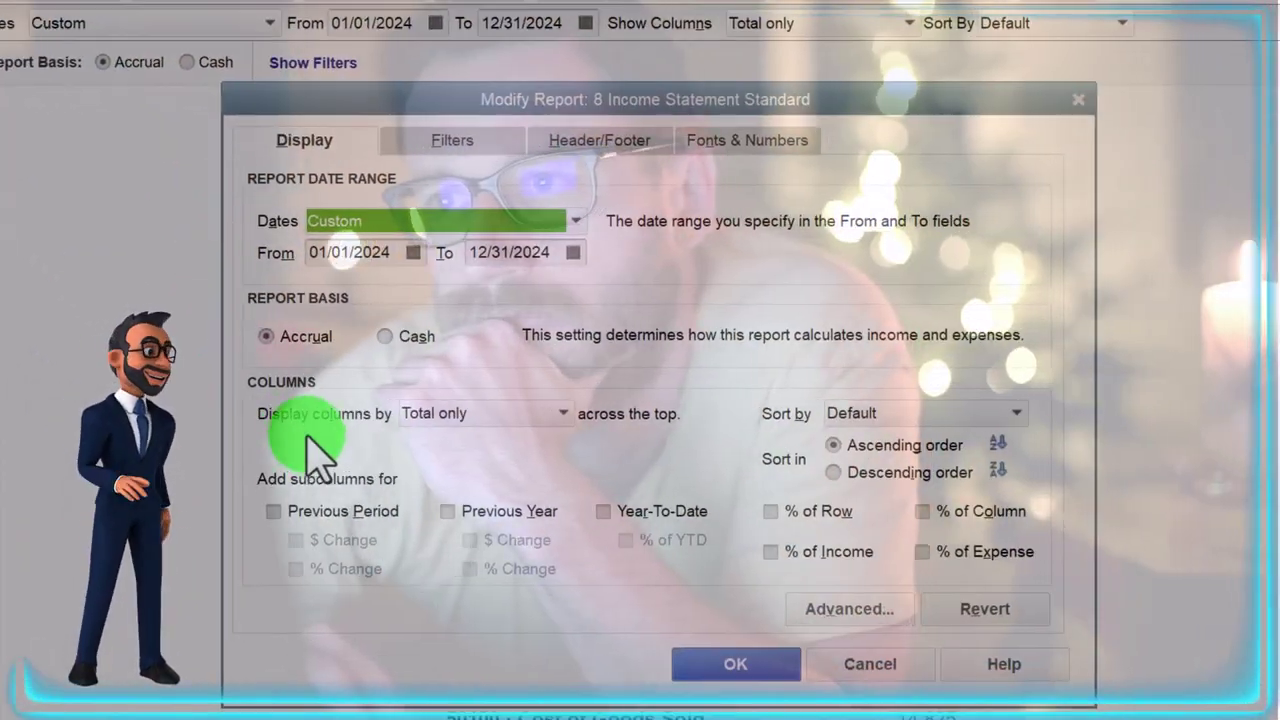
pyautogui.click(528, 415)
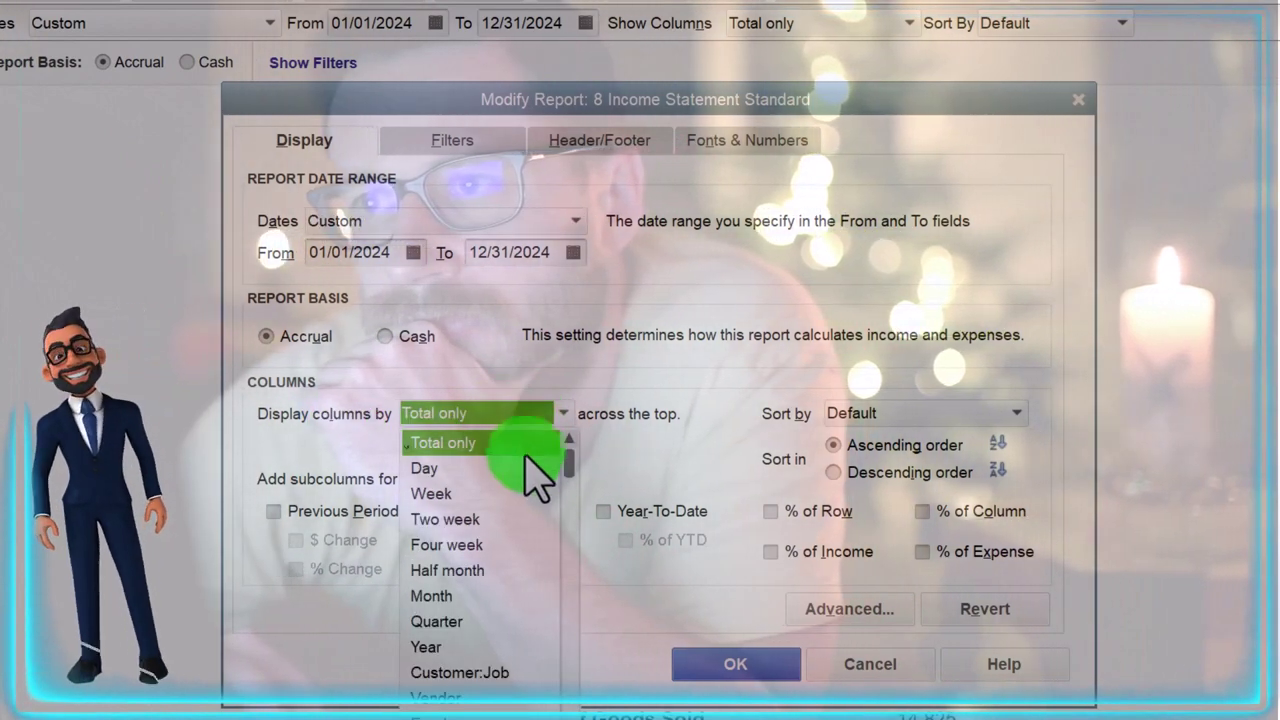
pyautogui.click(449, 622)
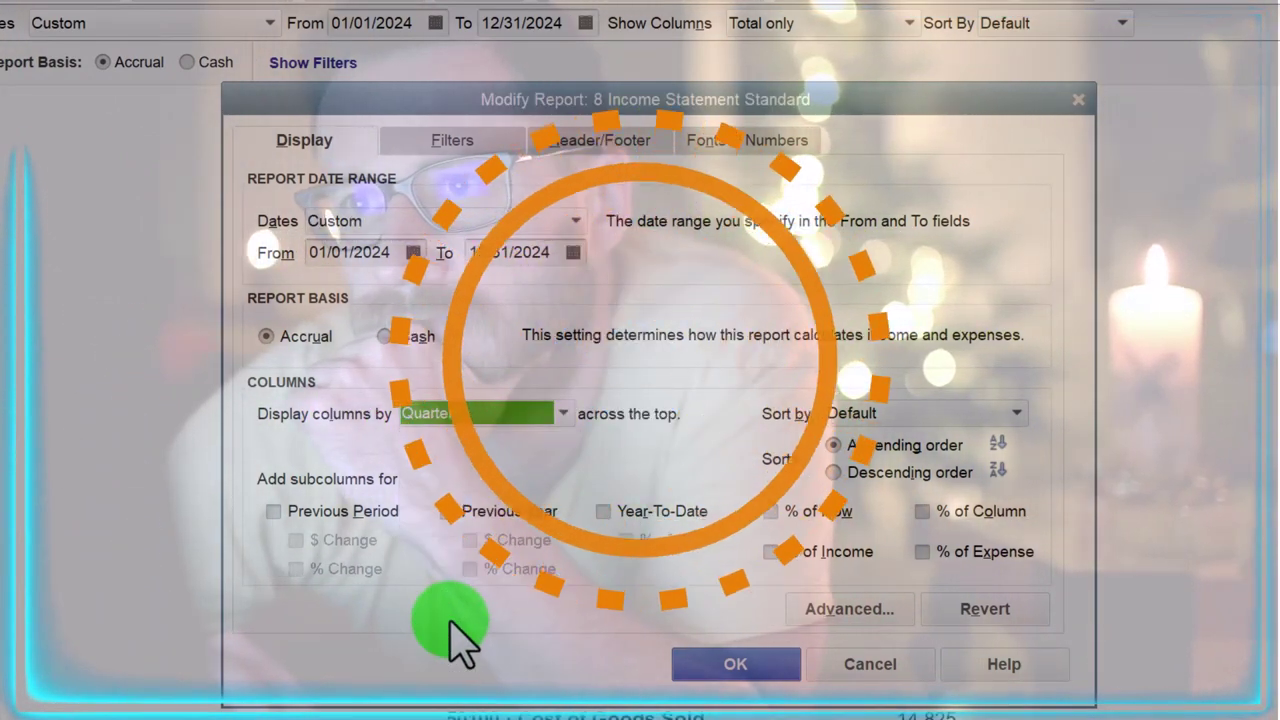
pyautogui.click(716, 668)
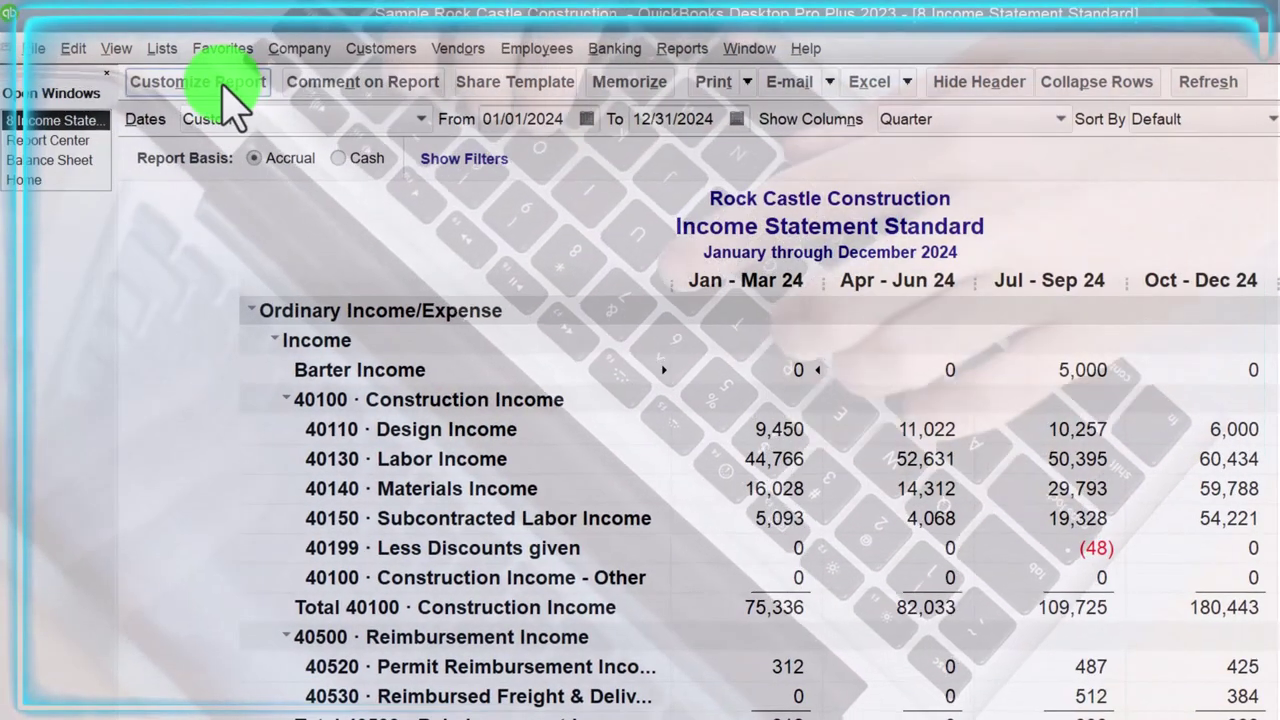
# Step: Change the quarterly report's title to Income Statement By QT
pyautogui.click(235, 72)
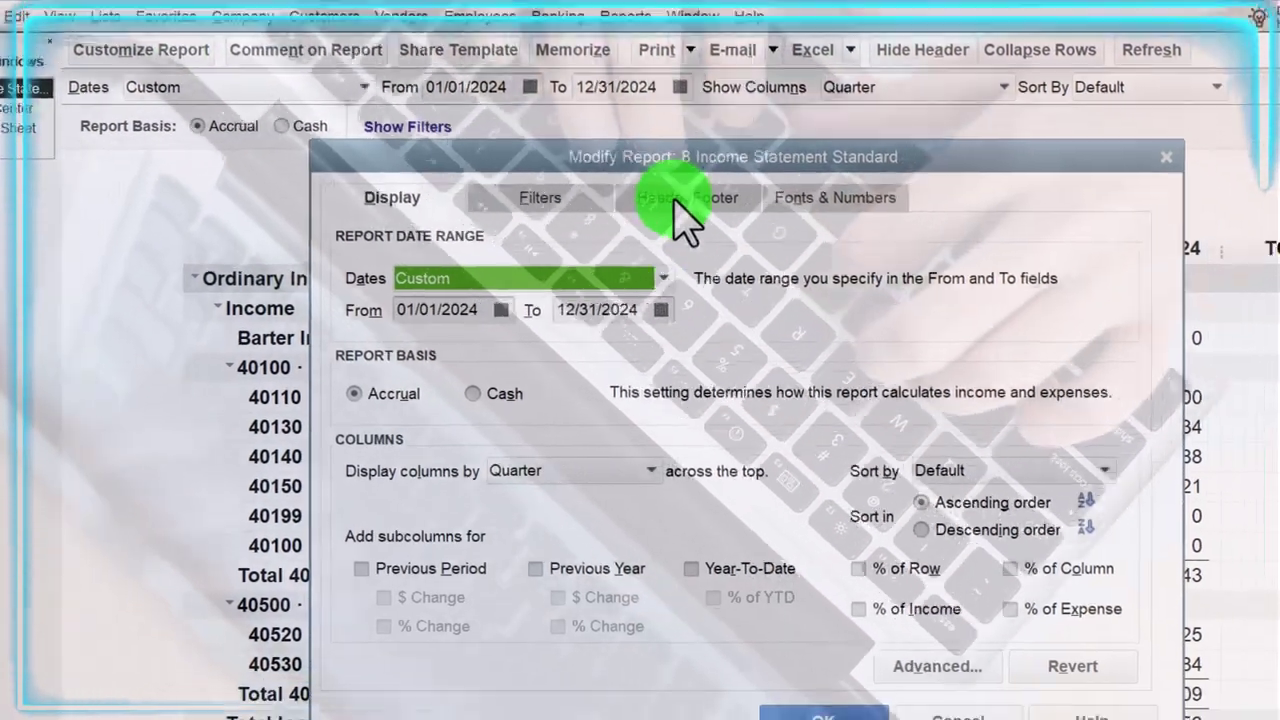
pyautogui.click(682, 200)
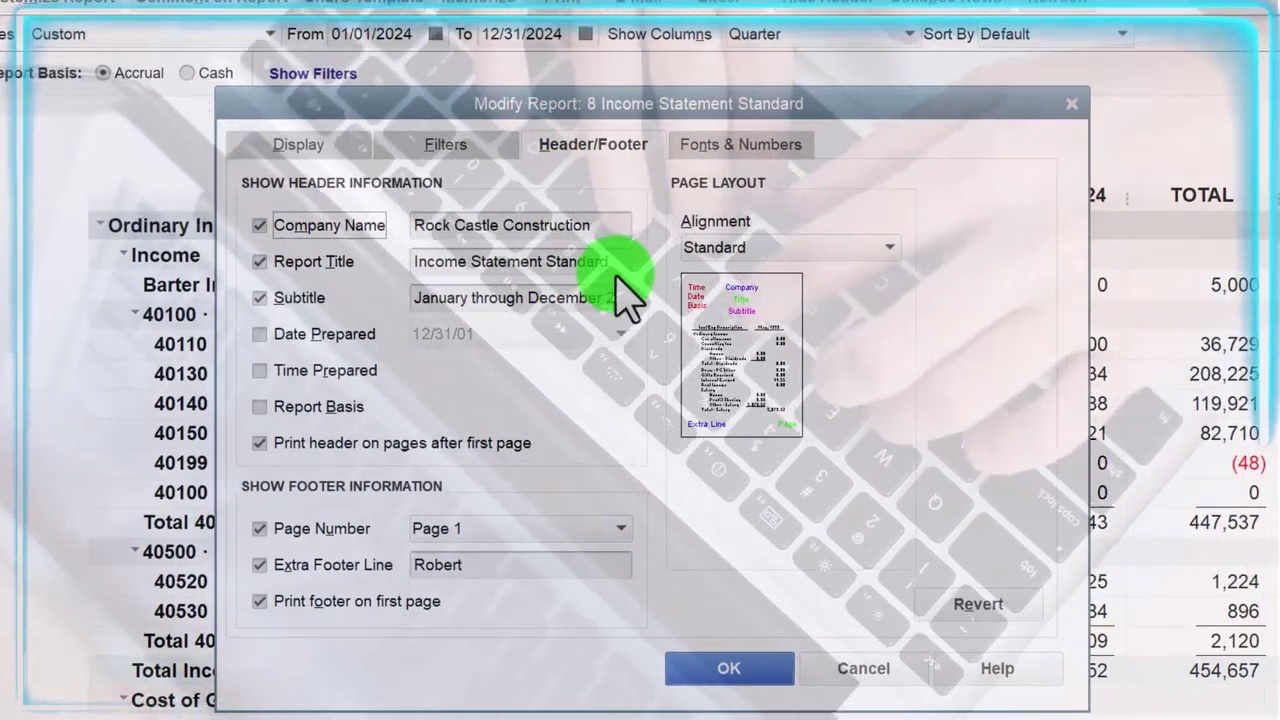
pyautogui.doubleClick(580, 261)
pyautogui.press('BackSpace')
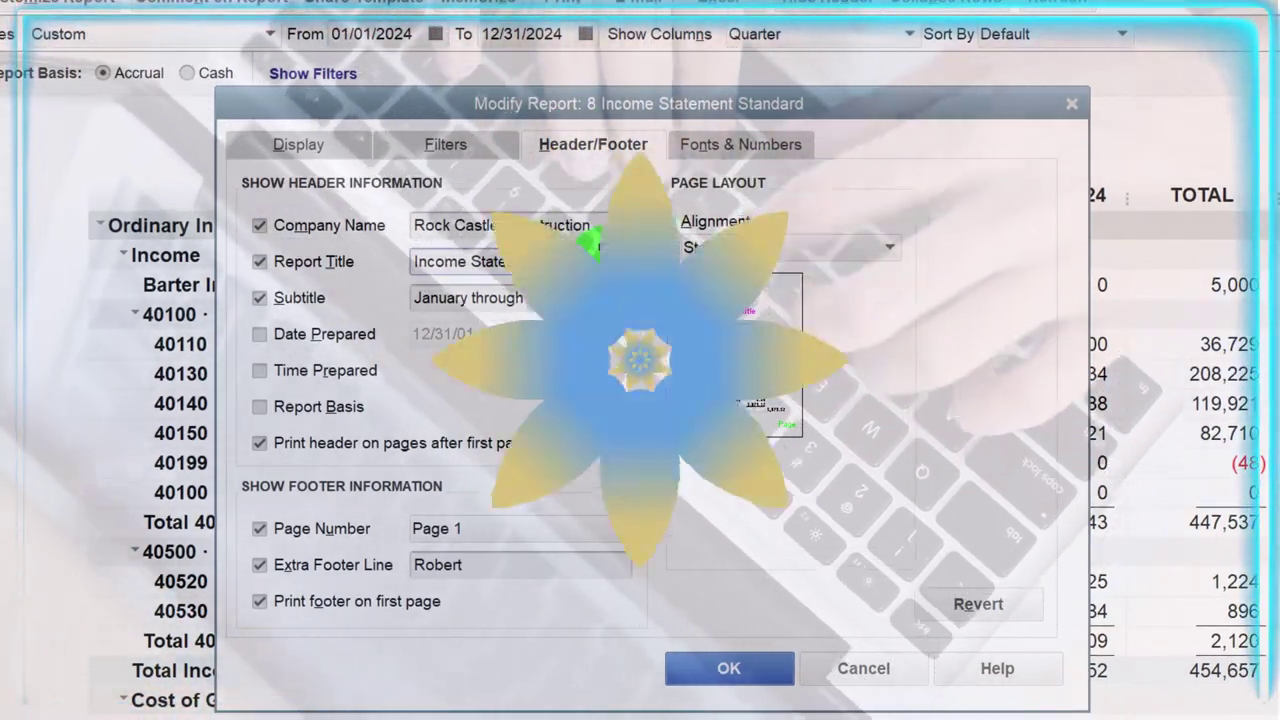
pyautogui.write('By QB')
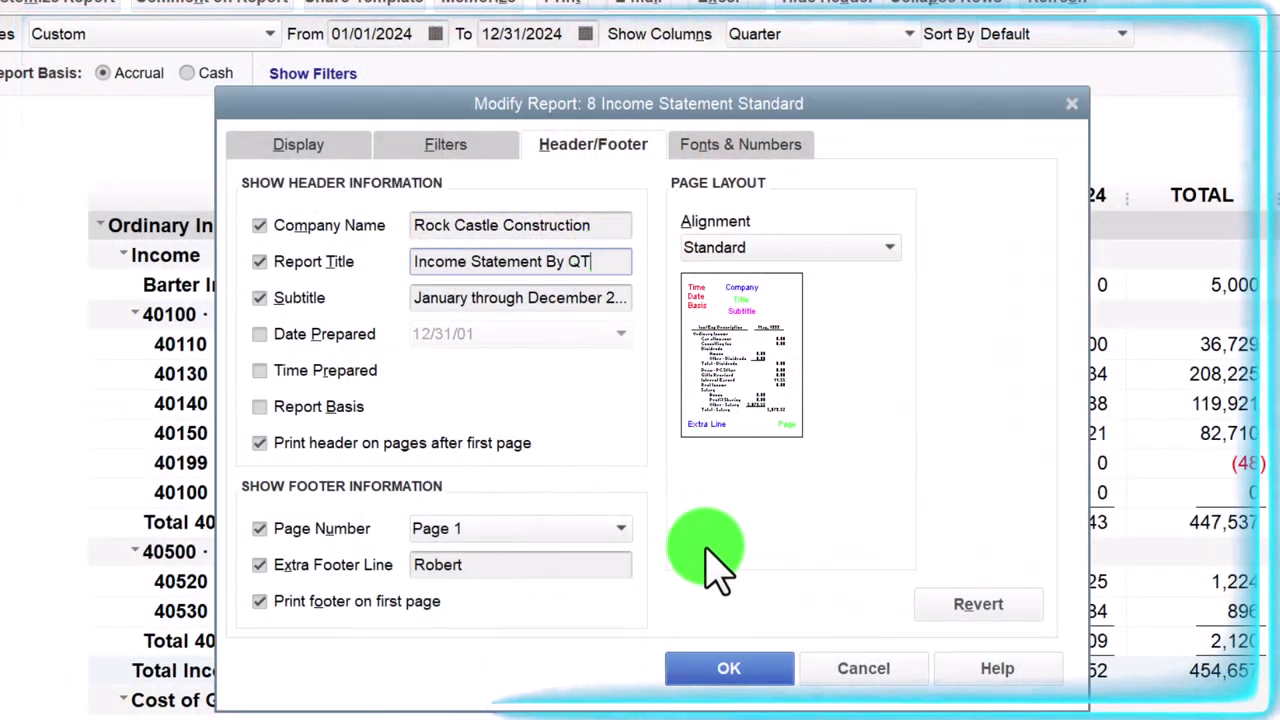
pyautogui.click(728, 668)
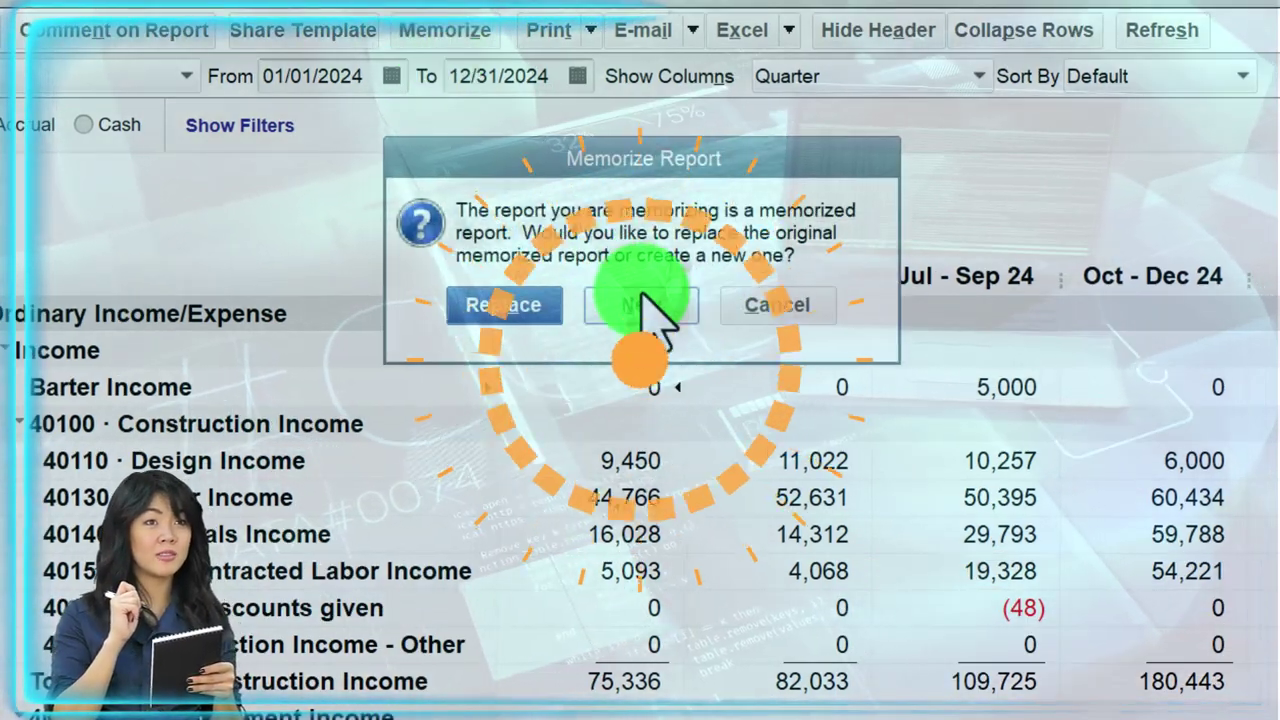
# Step: Memorize the quarterly report as a new report named 9 Income Statement By QT in the Client Month End Reports group
pyautogui.click(645, 305)
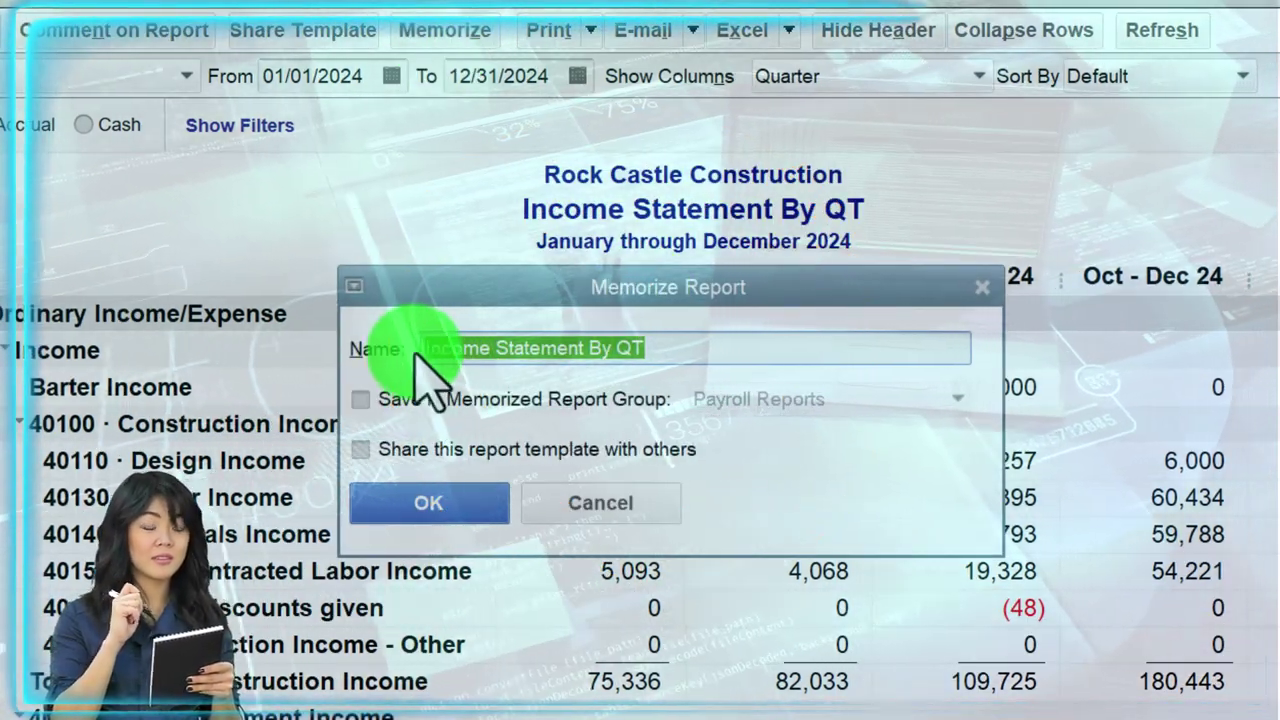
pyautogui.click(432, 350)
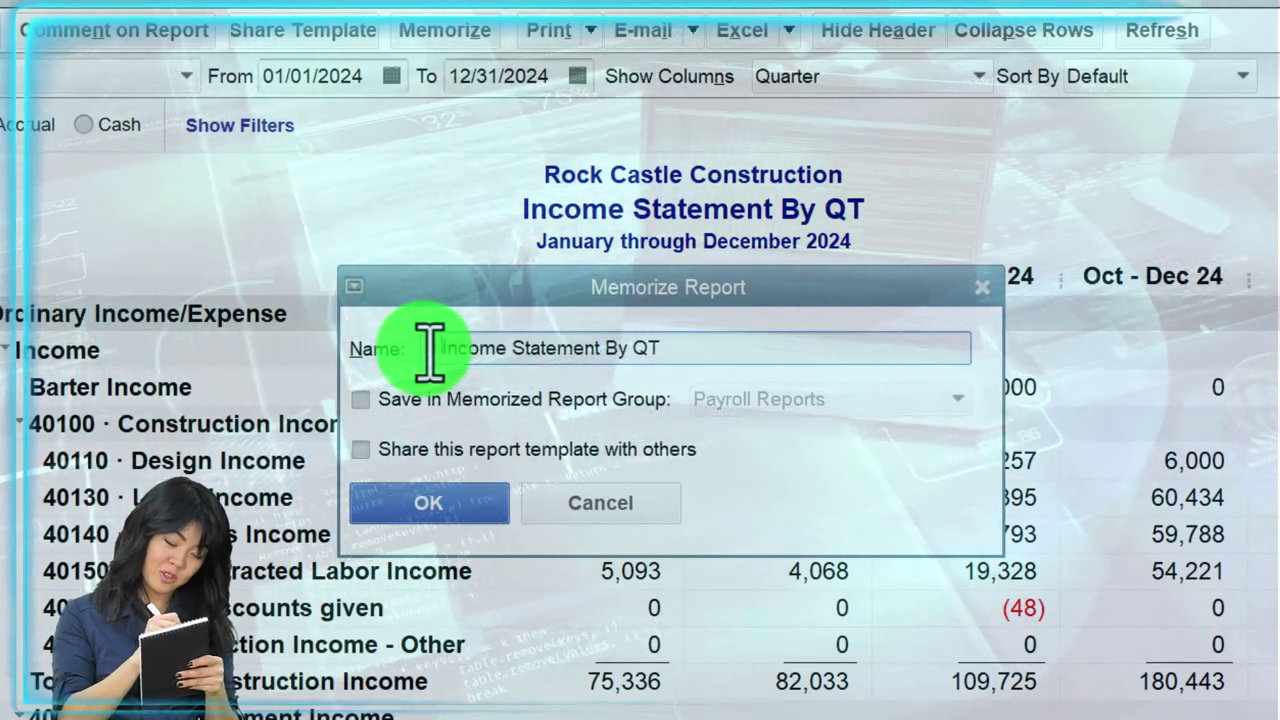
pyautogui.write('9')
pyautogui.click(362, 400)
pyautogui.click(845, 399)
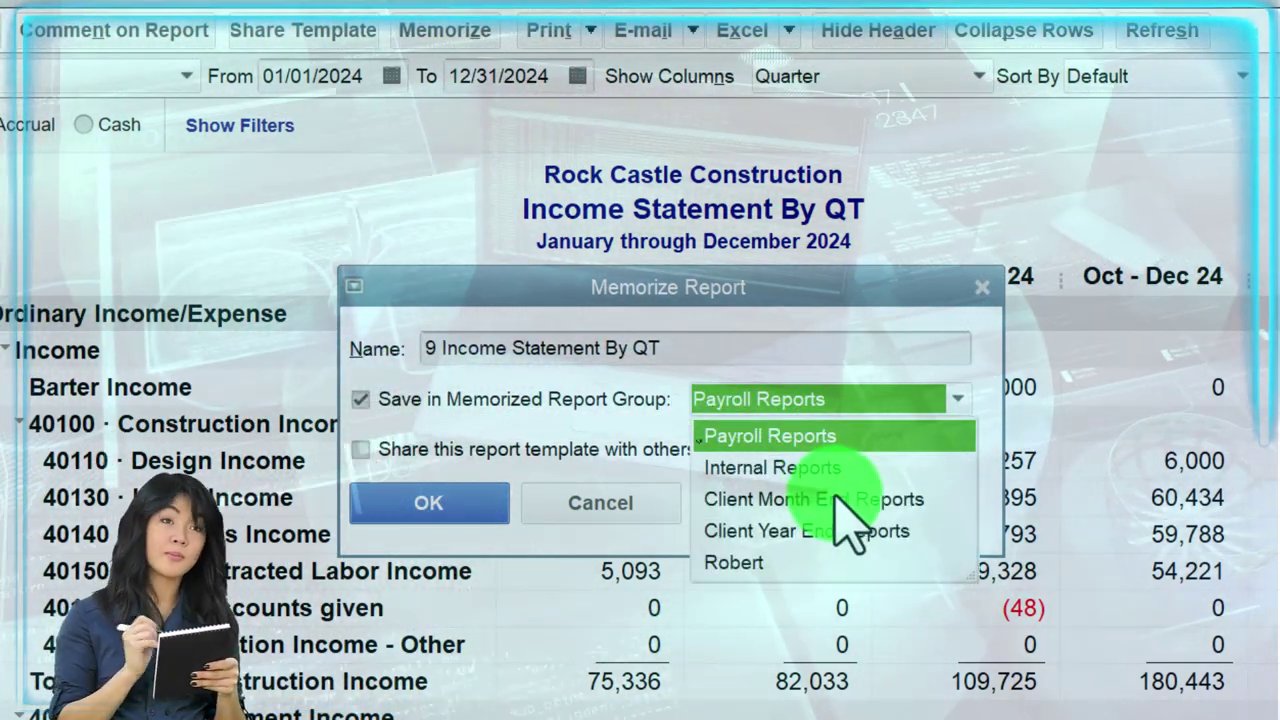
pyautogui.click(840, 499)
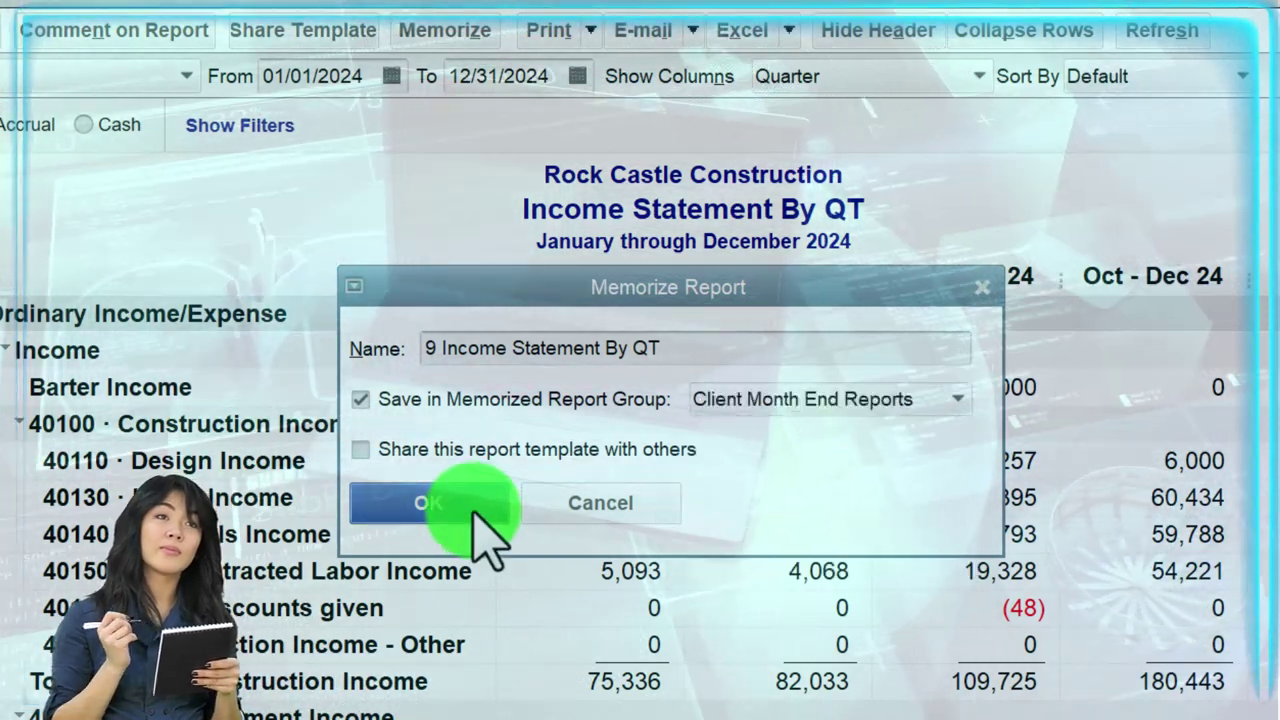
pyautogui.click(466, 513)
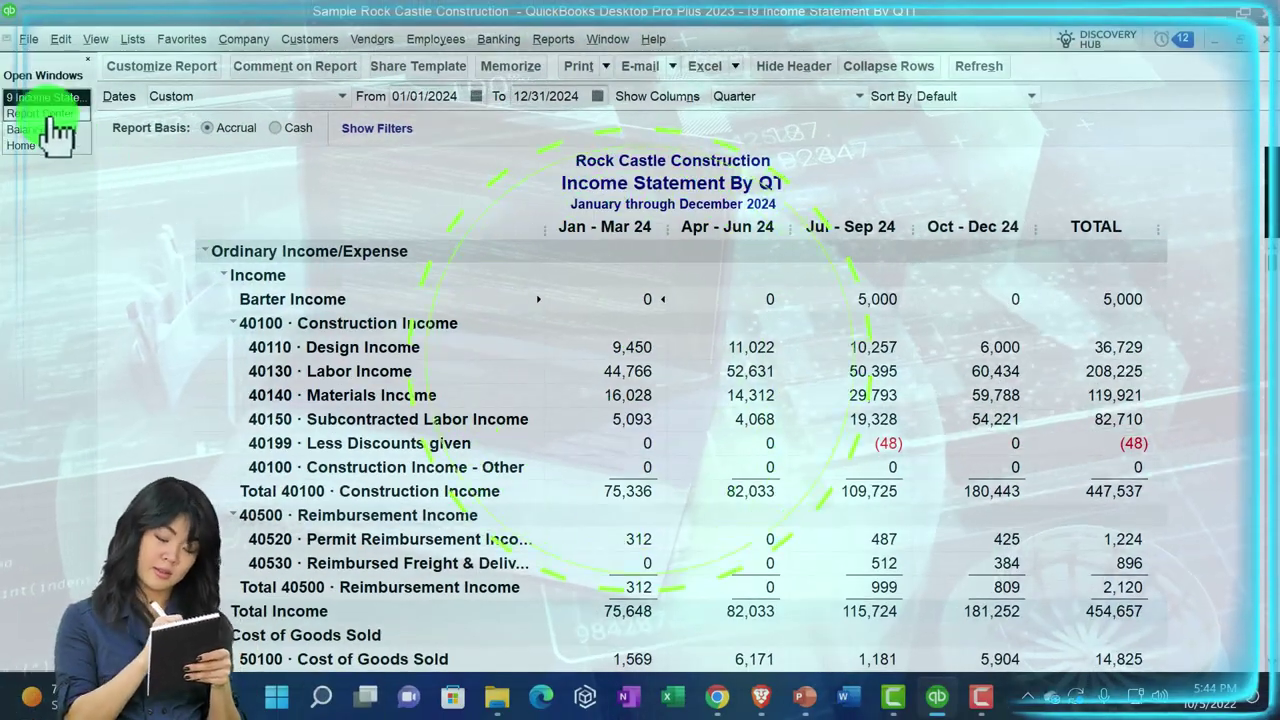
# Step: Refresh the memorized reports in the Report Center and look through the Client Month End Reports group to its end
pyautogui.click(45, 114)
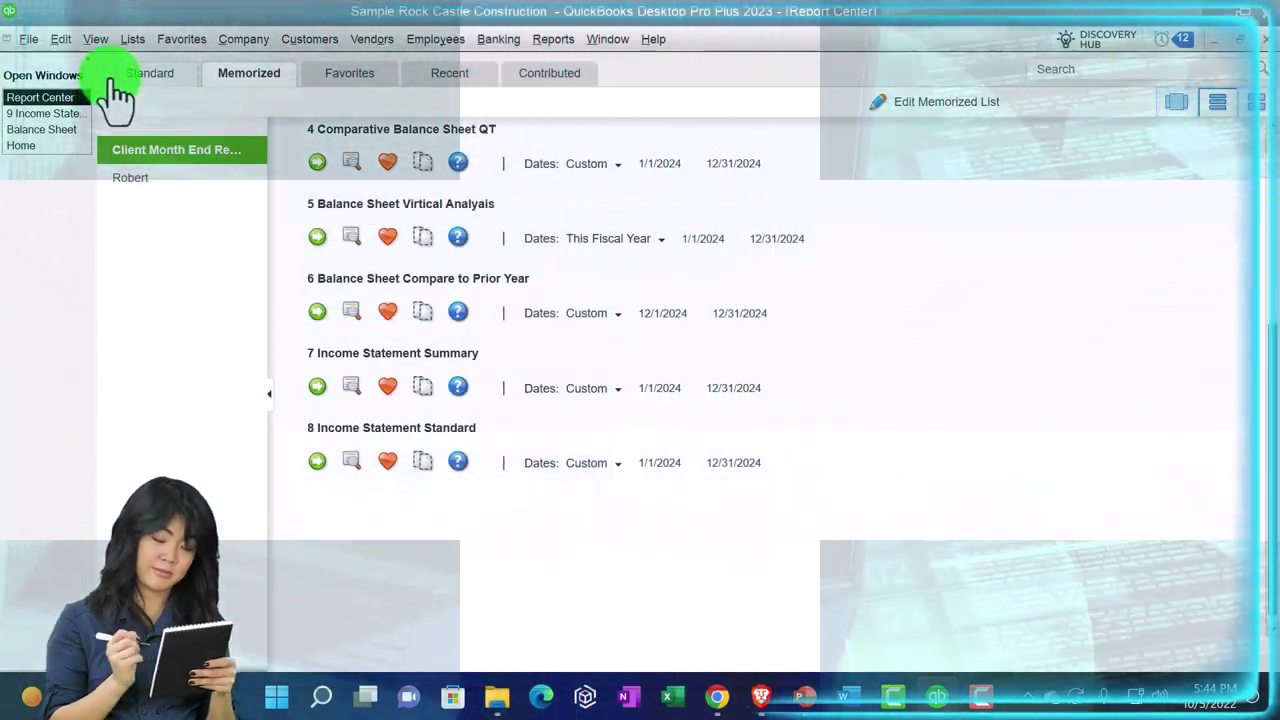
pyautogui.click(118, 78)
pyautogui.click(240, 80)
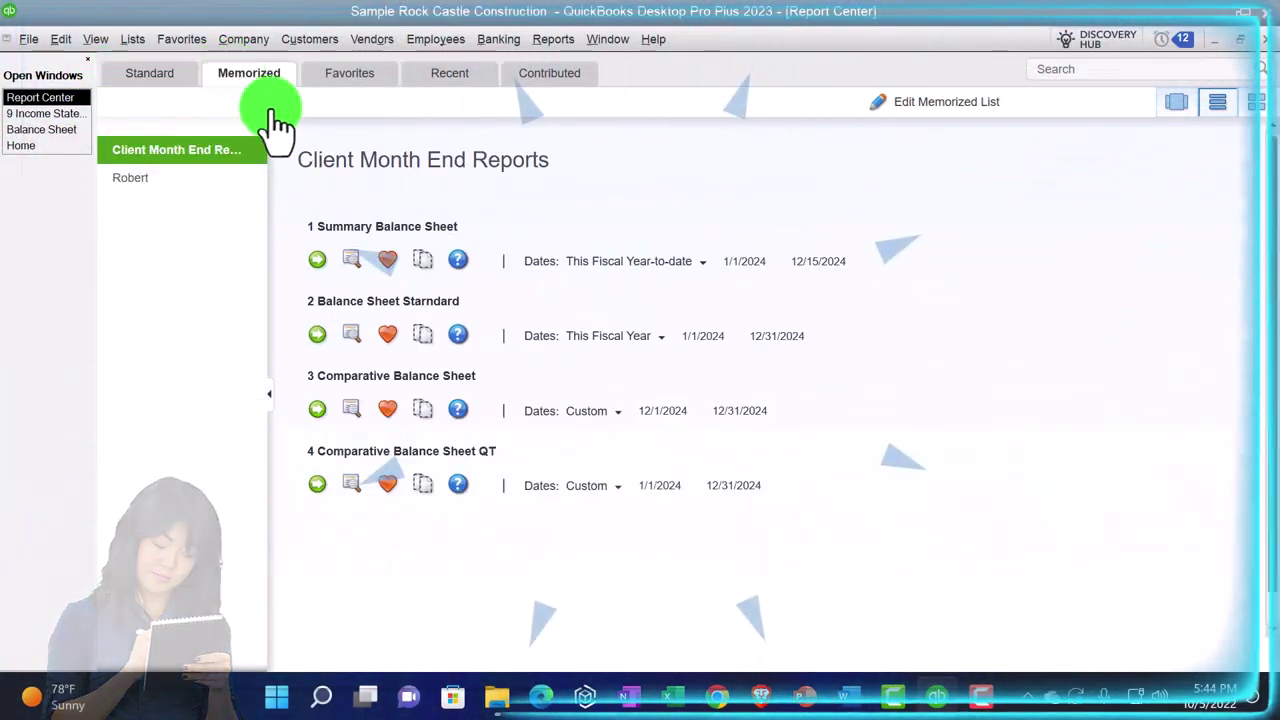
pyautogui.scroll(-2, 470, 340)
pyautogui.scroll(-3, 464, 340)
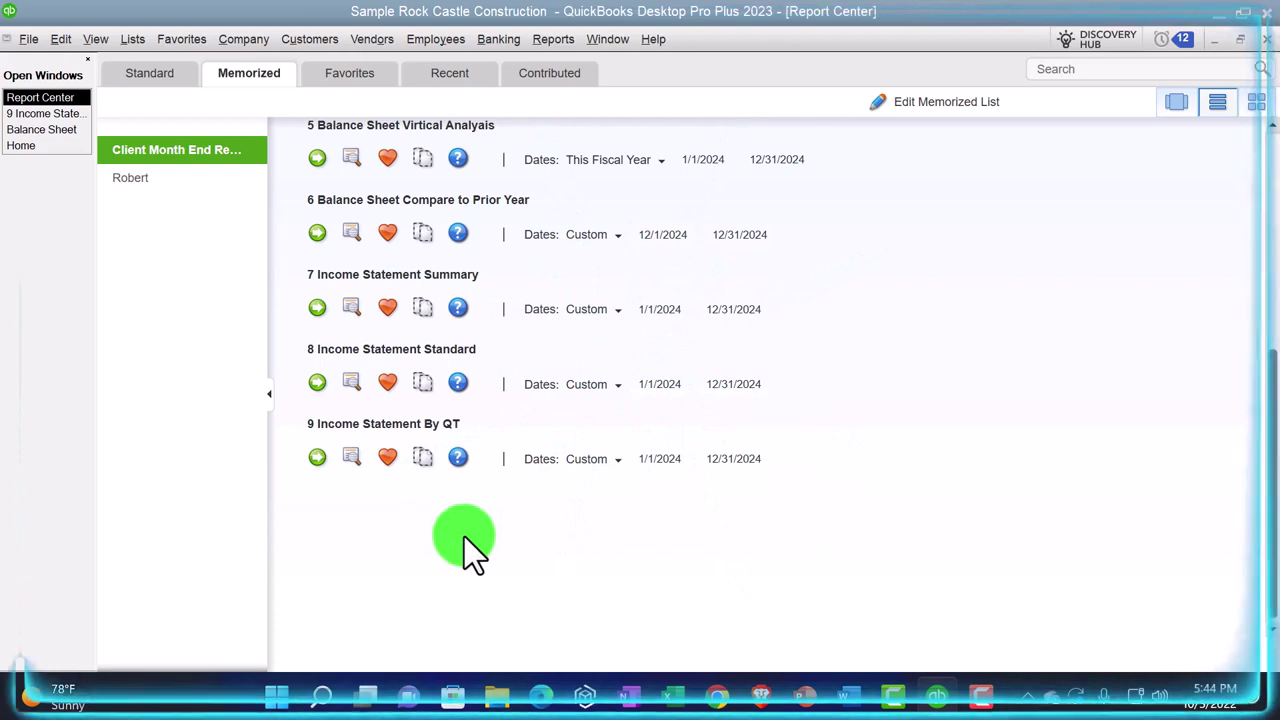
# Step: Return to the 9 Income Statement By QT report and show its columns by Month
pyautogui.moveTo(128, 178); pyautogui.dragTo(118, 195)
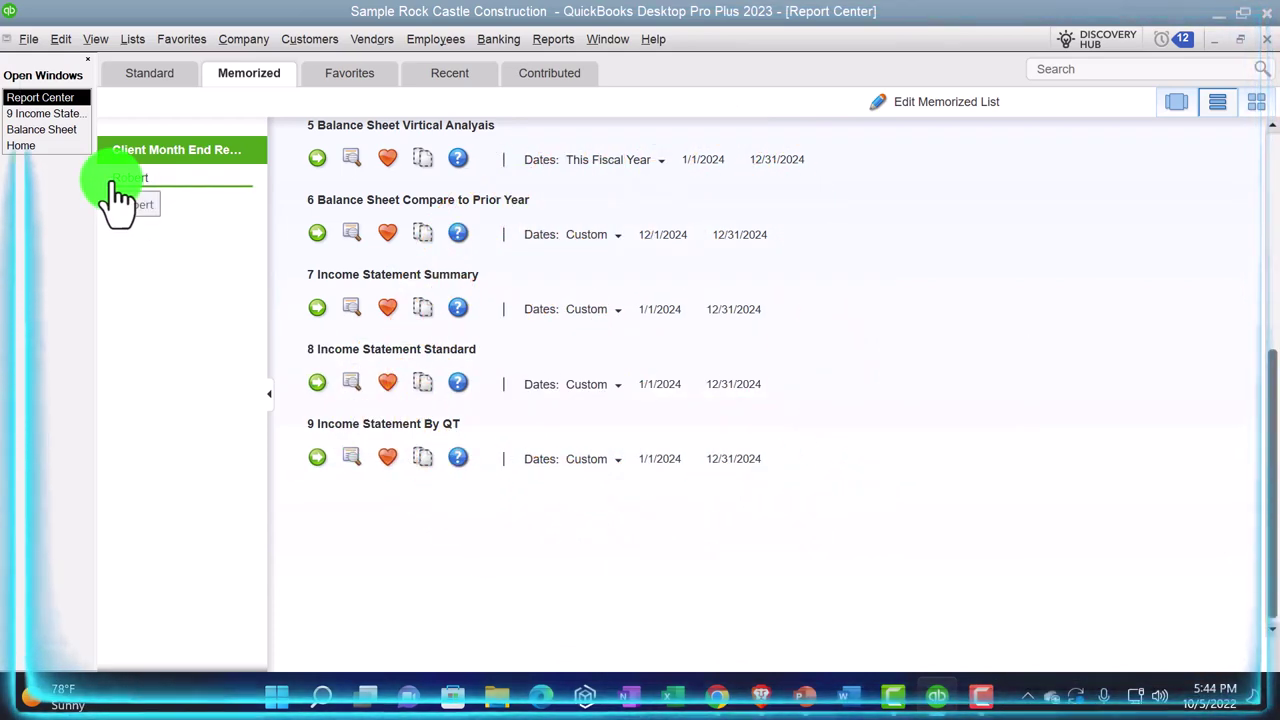
pyautogui.moveTo(118, 195); pyautogui.dragTo(46, 129)
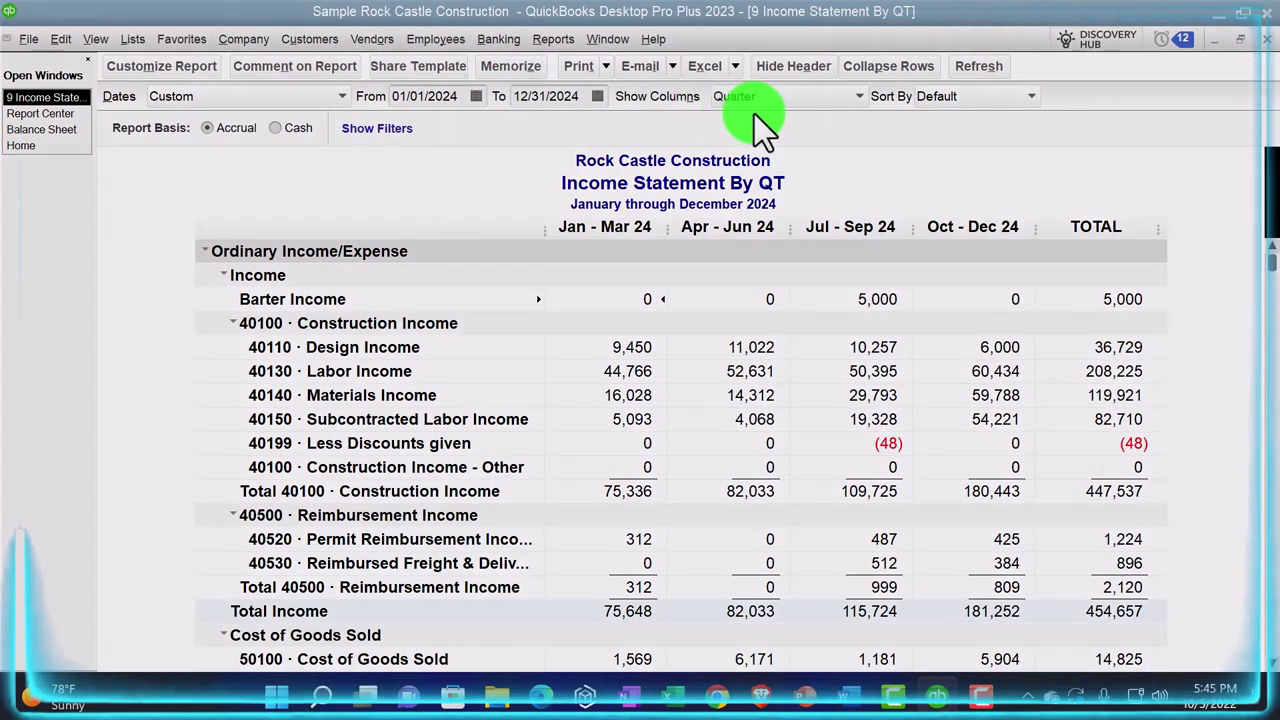
pyautogui.click(799, 97)
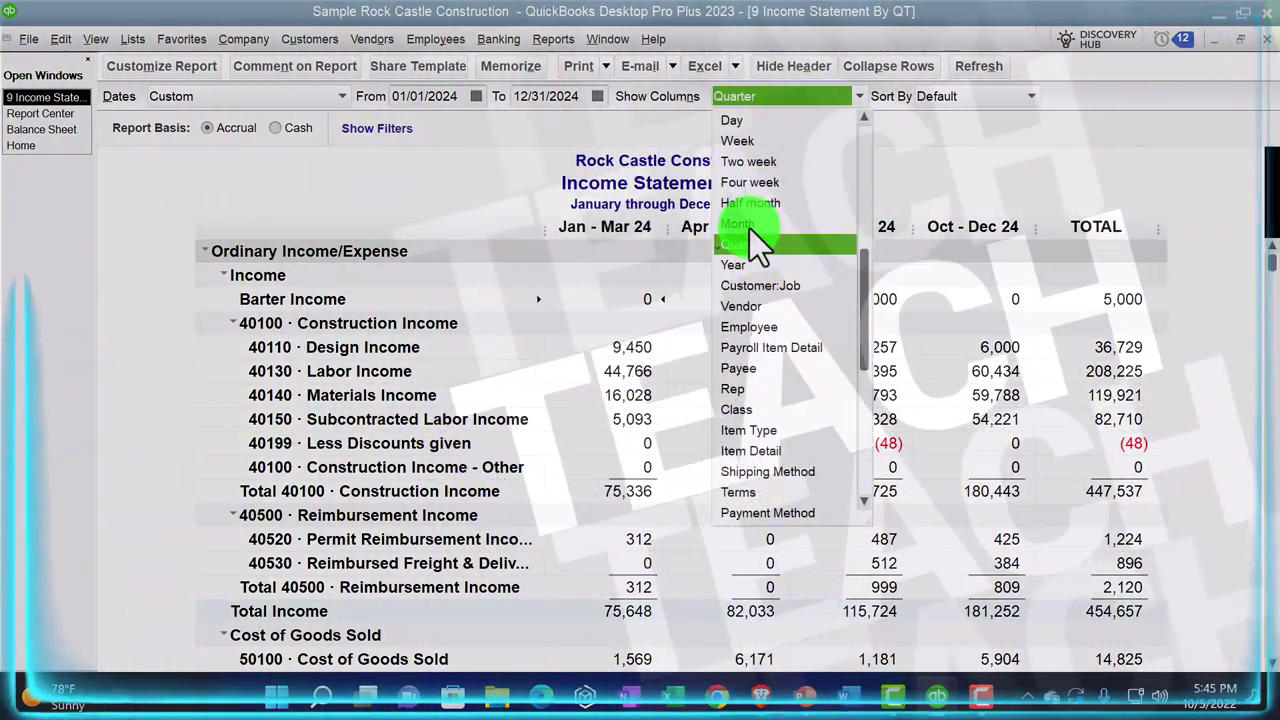
pyautogui.click(749, 226)
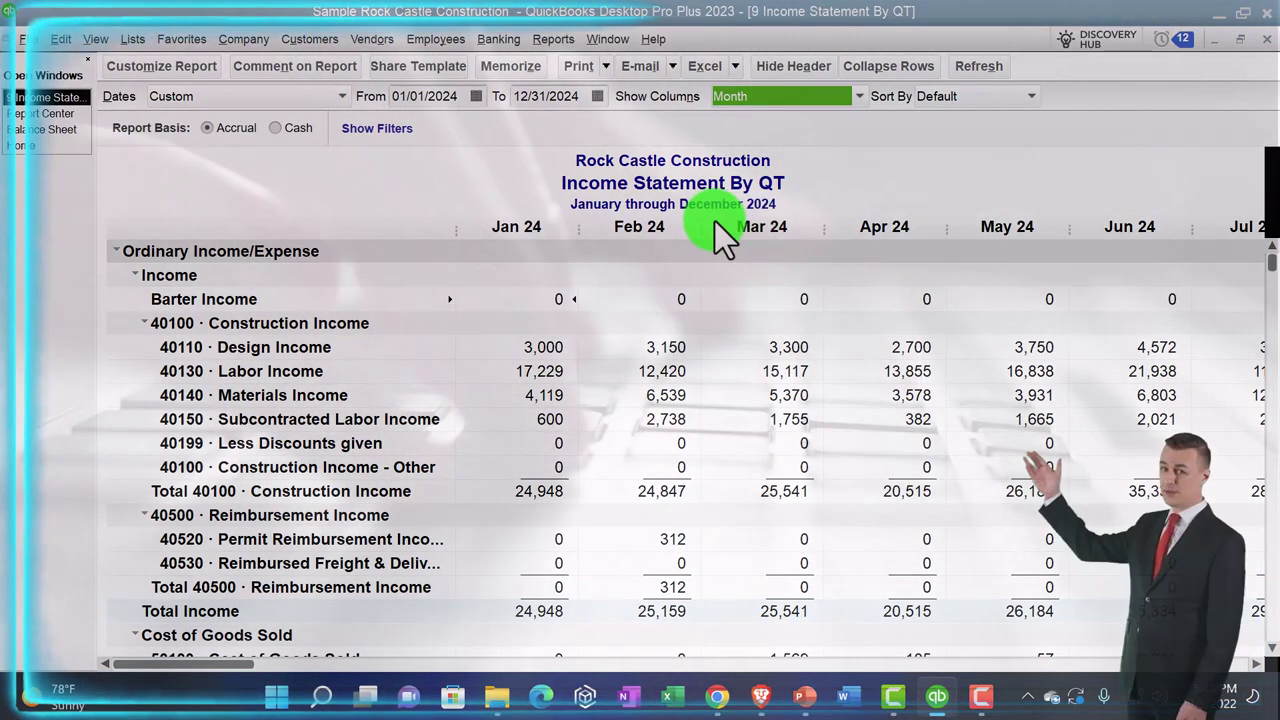
# Step: Set the report's start date to 12/01/2024, add Previous Period subcolumns with $ Change and % Change, and review the result
pyautogui.click(190, 70)
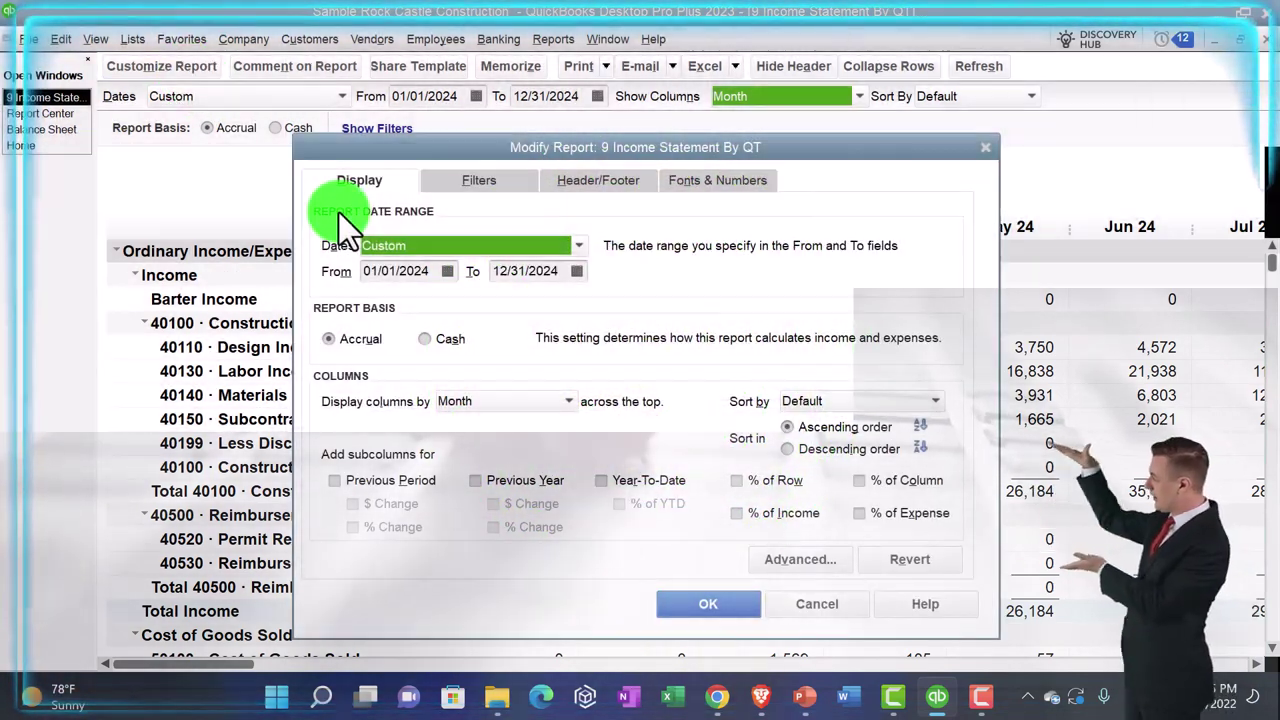
pyautogui.press('Tab')
pyautogui.write('12/01/2024')
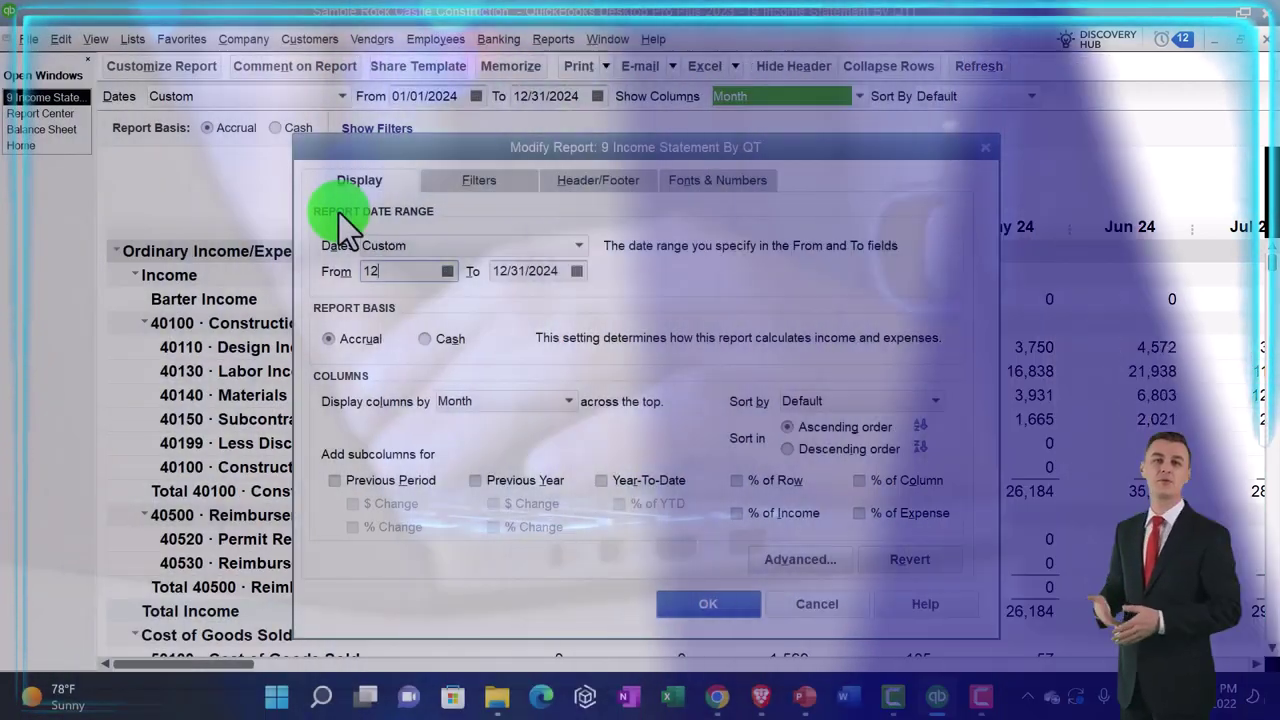
pyautogui.press('Tab')
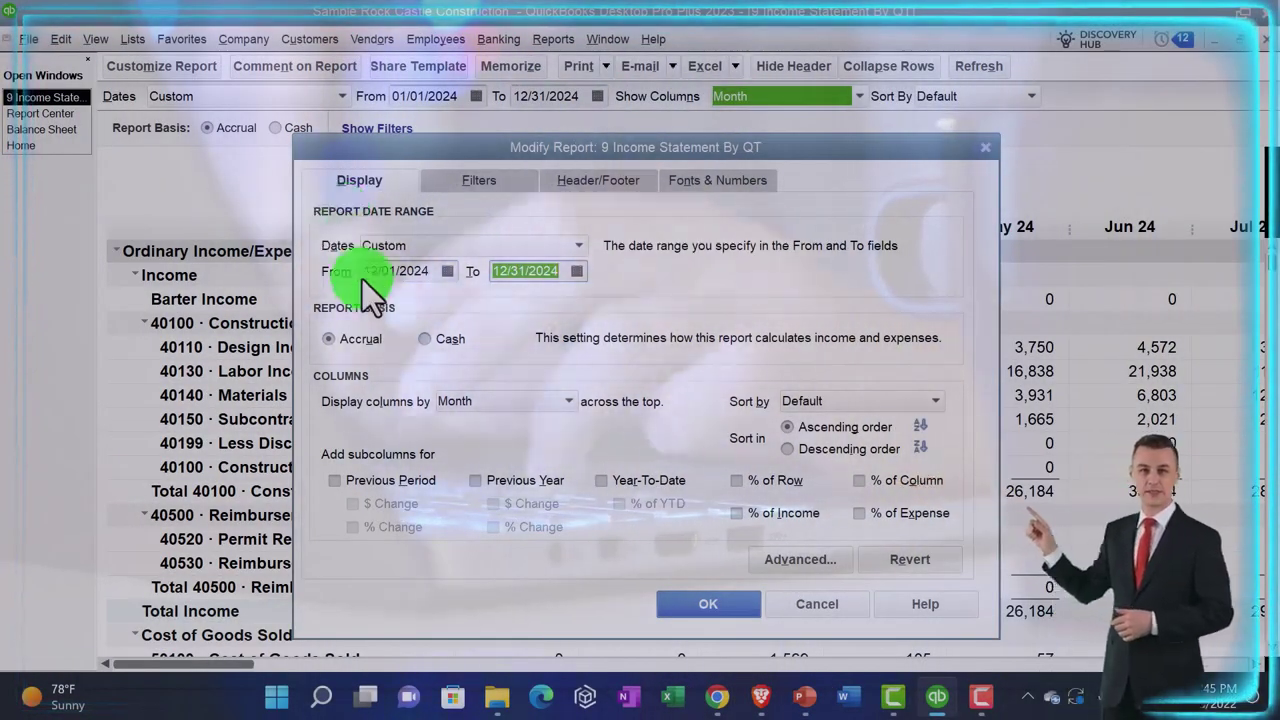
pyautogui.click(335, 482)
pyautogui.click(349, 503)
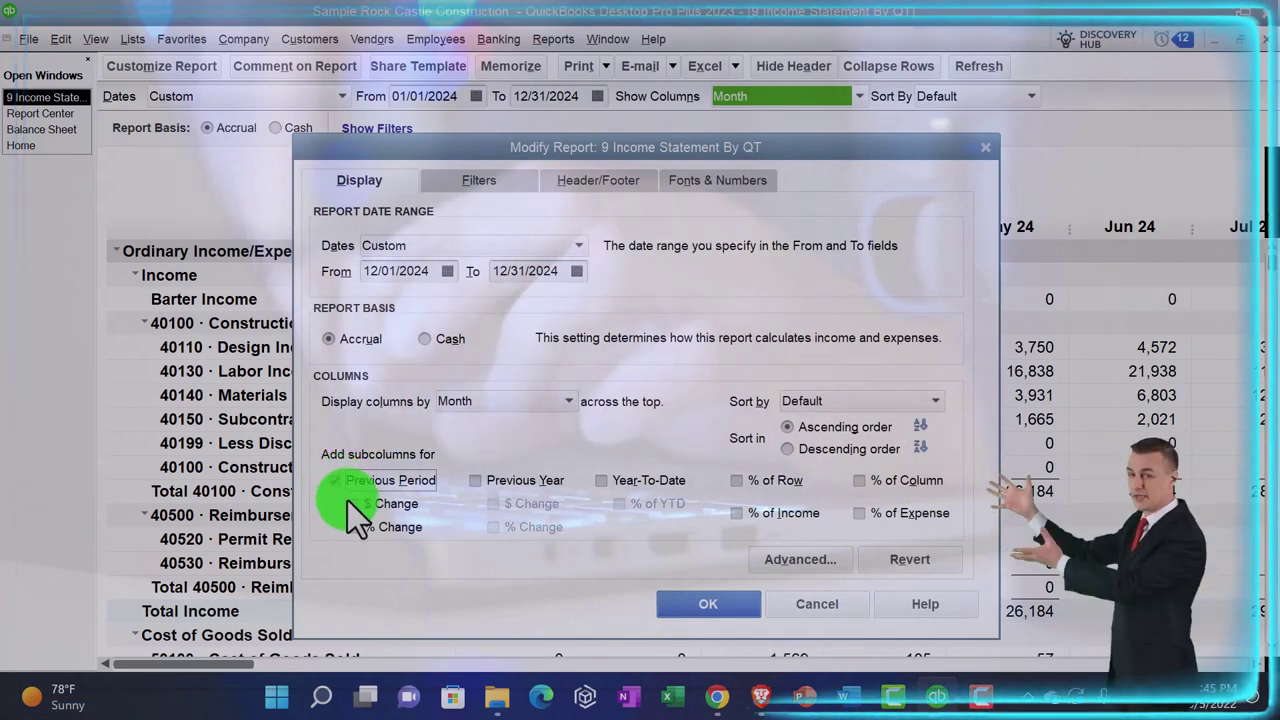
pyautogui.click(352, 527)
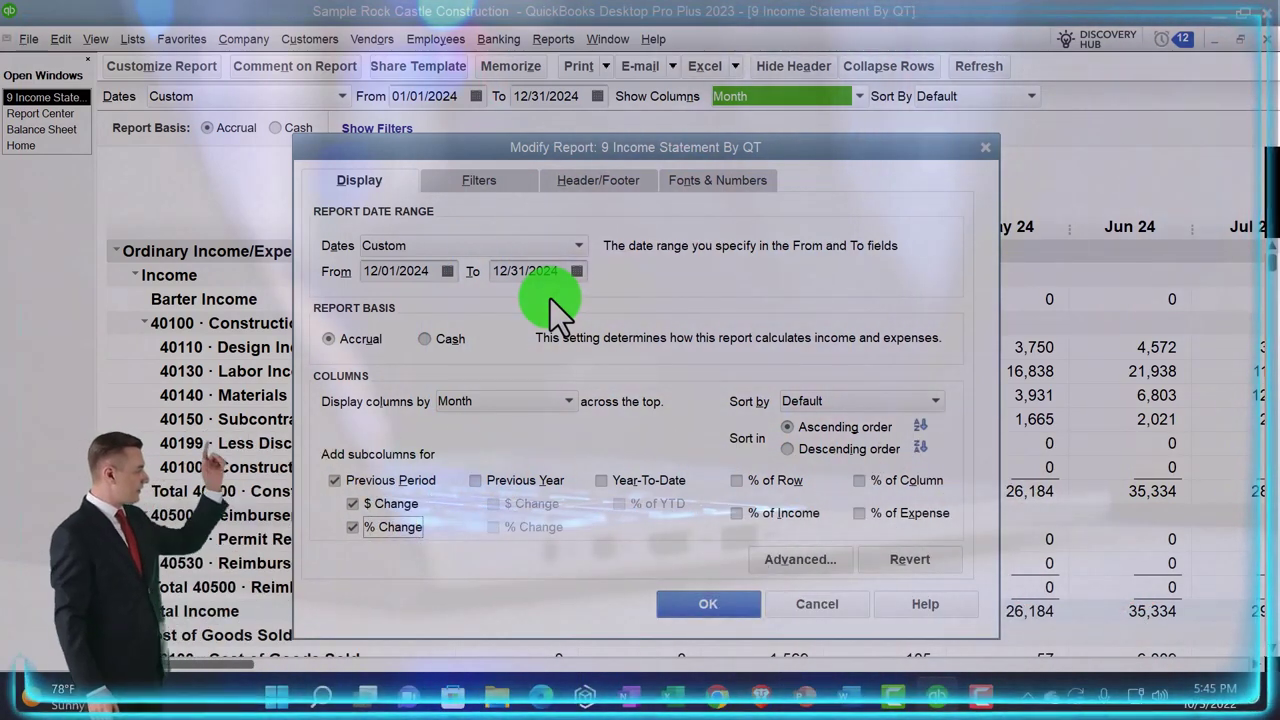
pyautogui.click(698, 603)
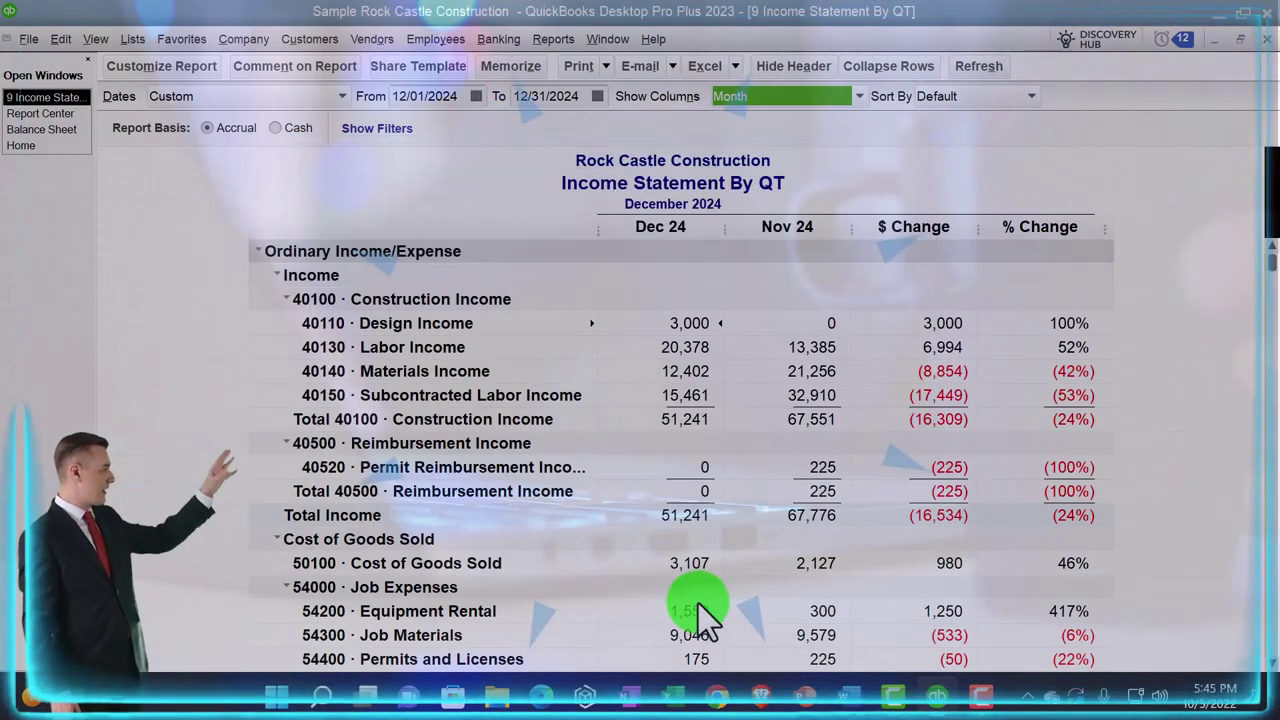
pyautogui.scroll(-14, 729, 514)
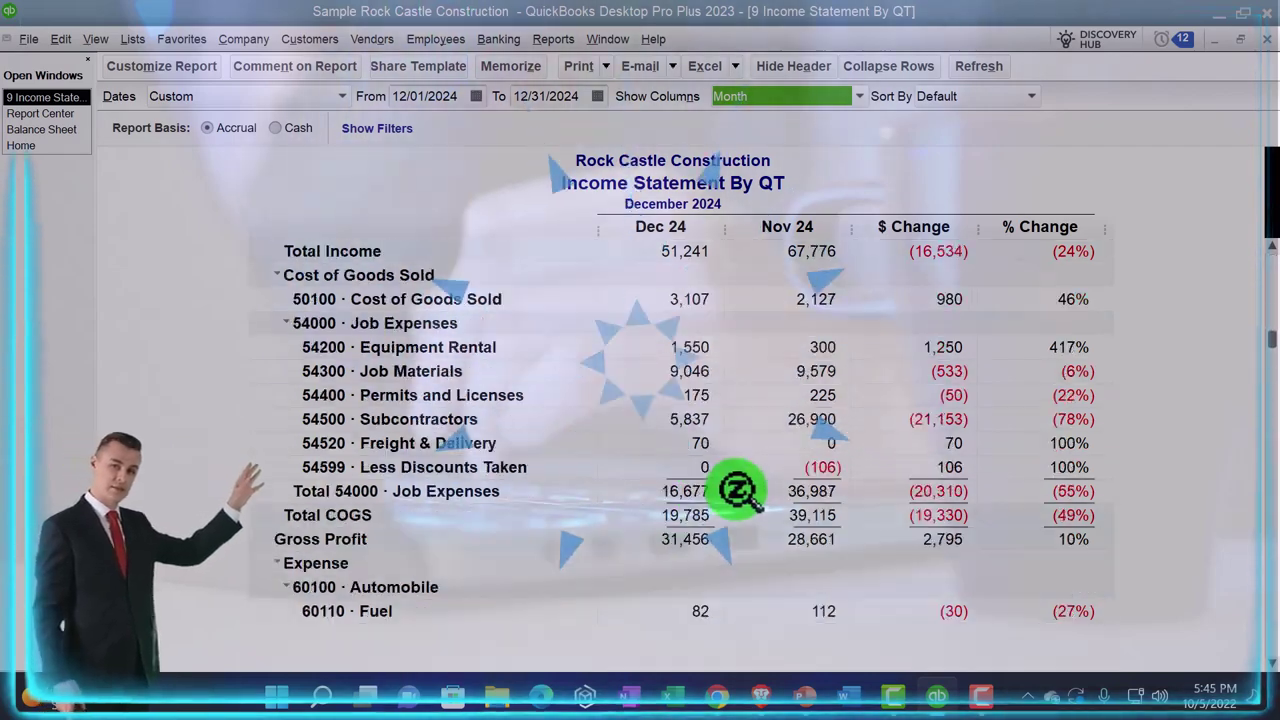
pyautogui.scroll(20, 738, 490)
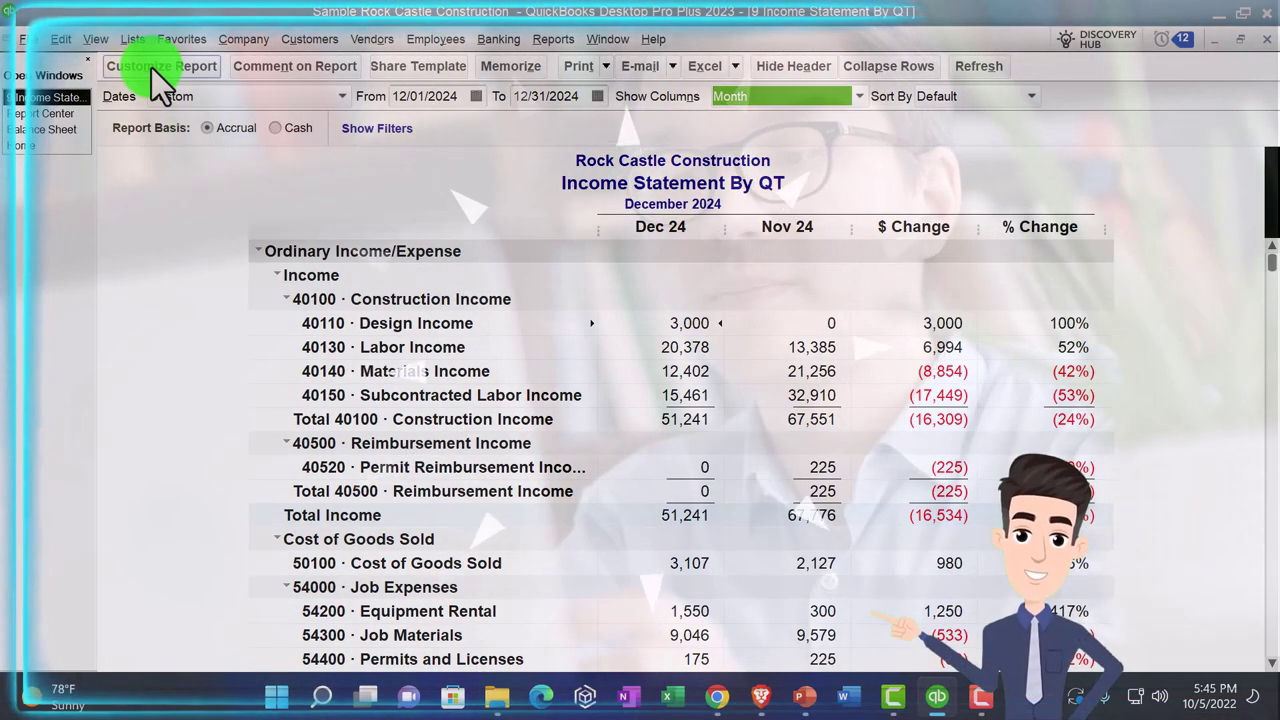
# Step: Change the report title to Income Statement Month Comparative
pyautogui.click(153, 70)
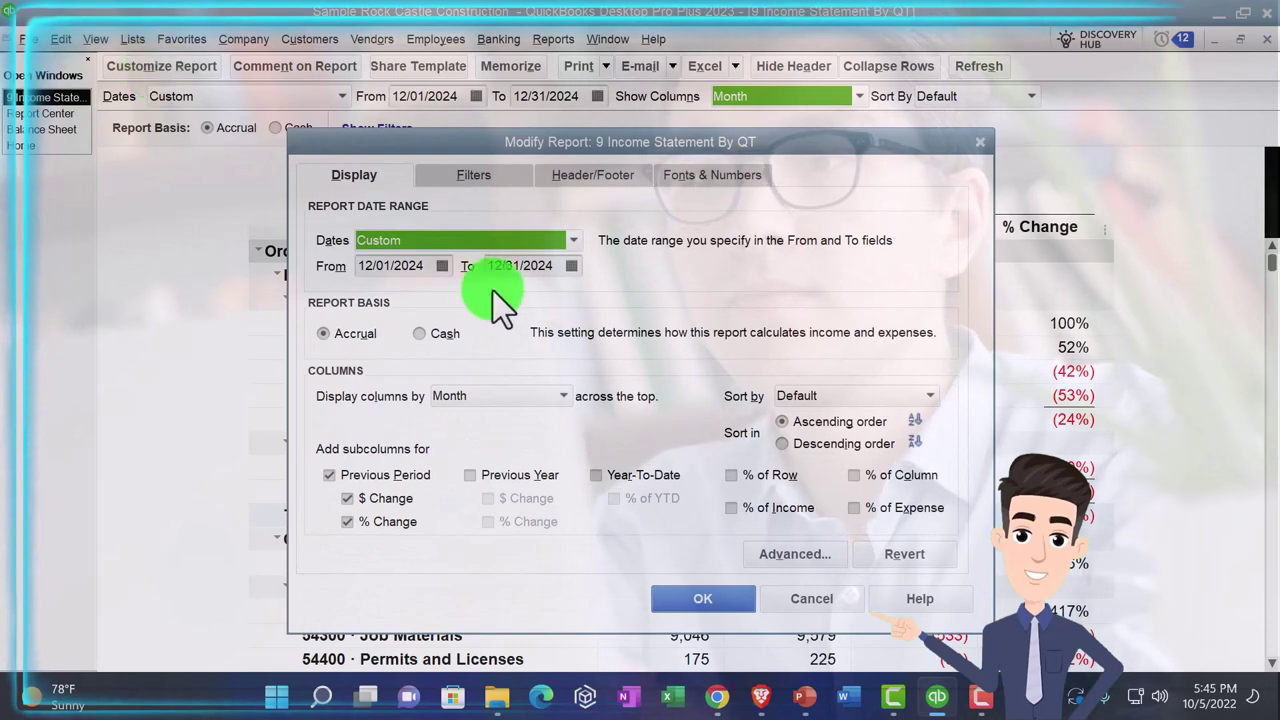
pyautogui.click(587, 175)
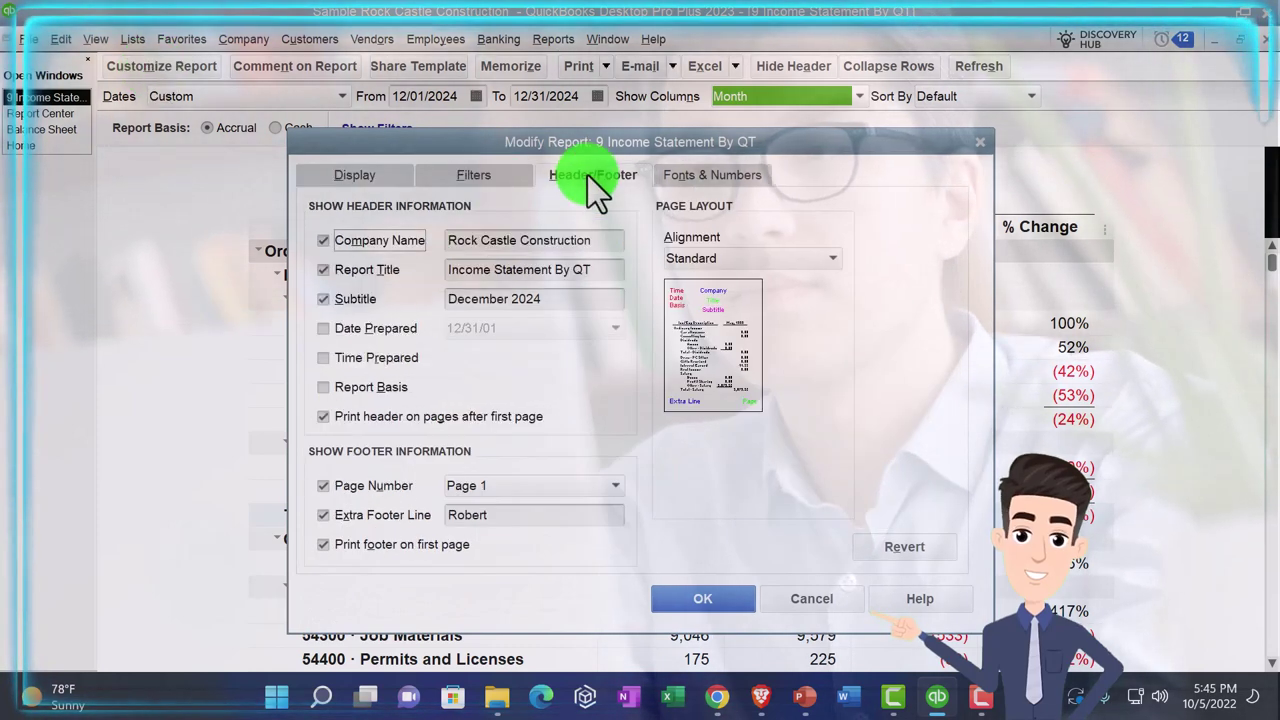
pyautogui.click(603, 270)
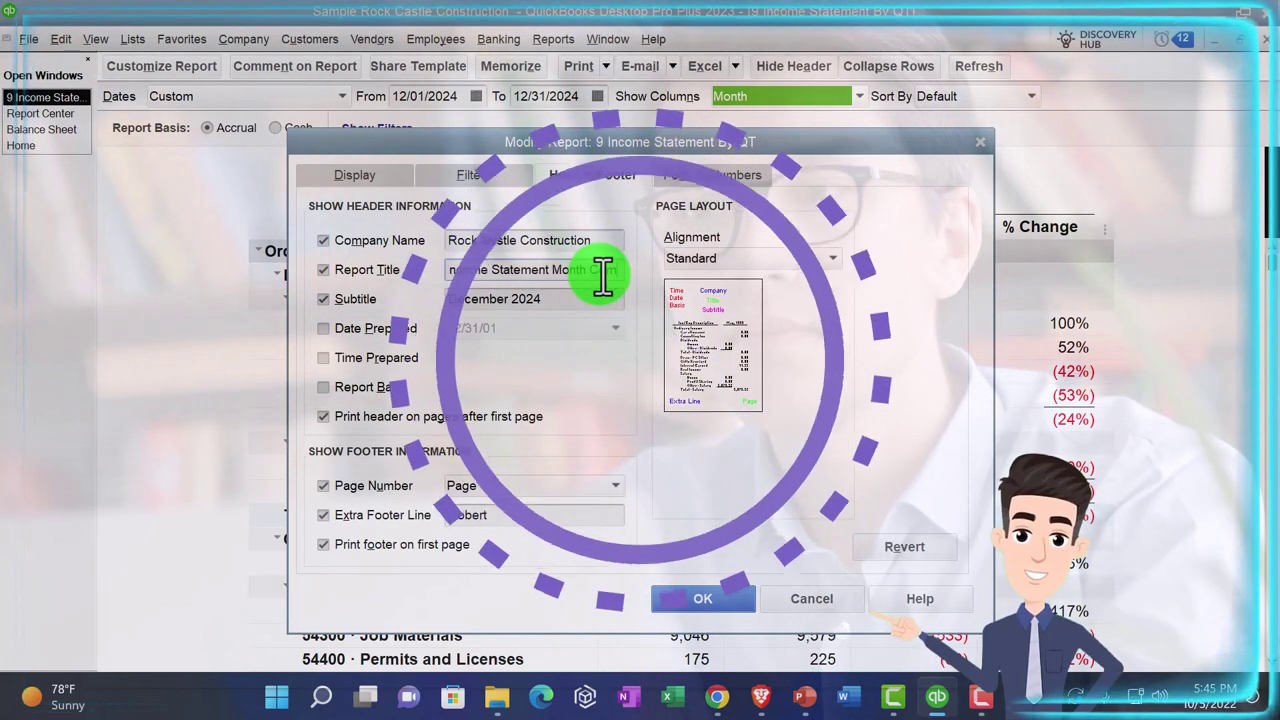
pyautogui.write('at')
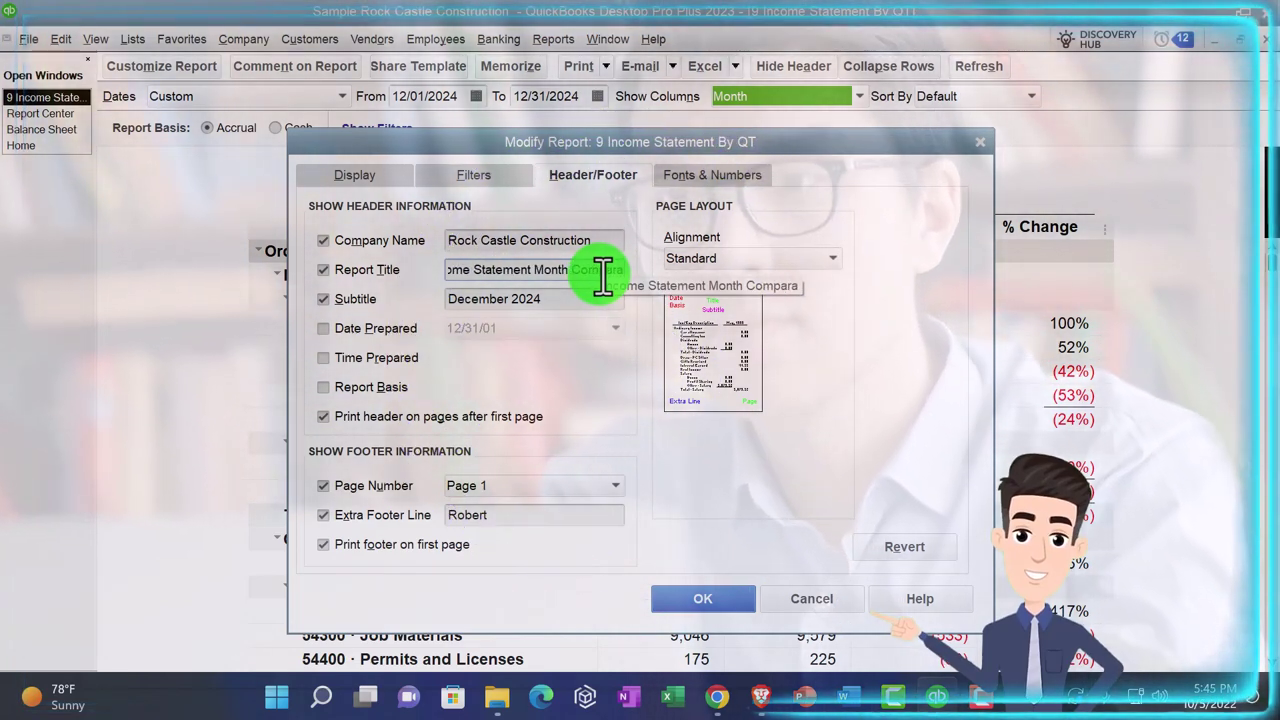
pyautogui.write('ive')
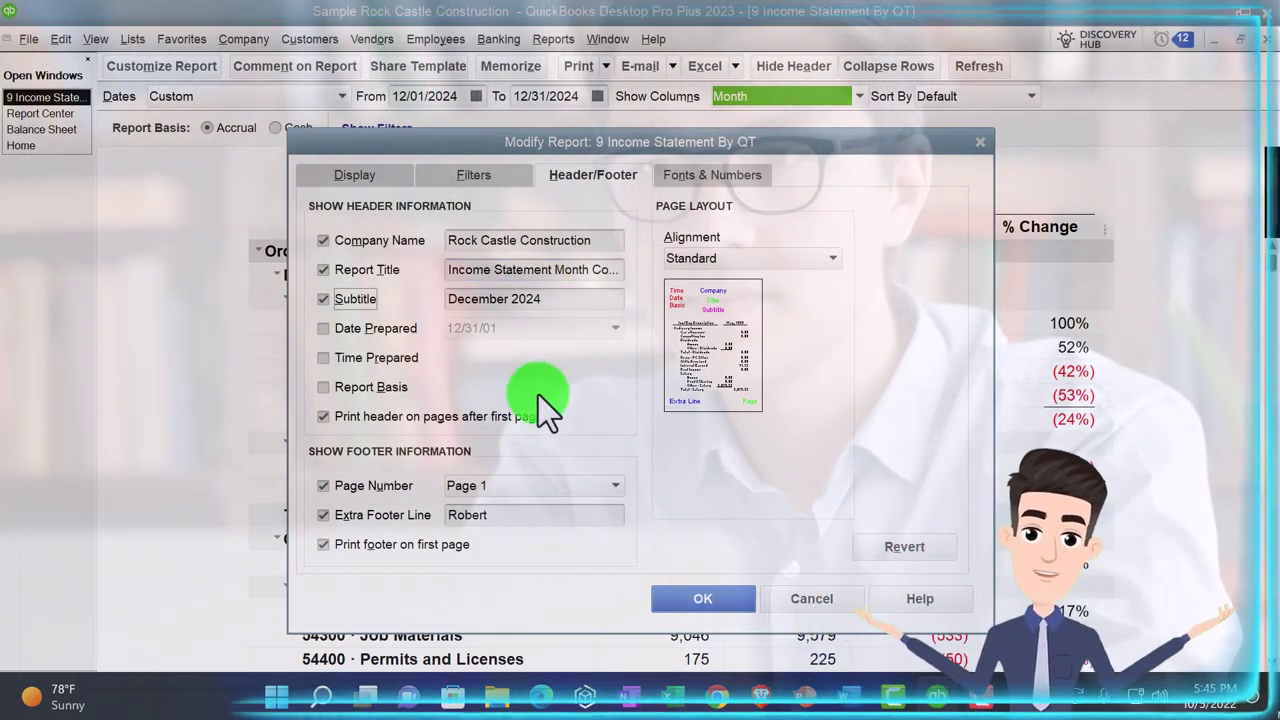
pyautogui.click(684, 596)
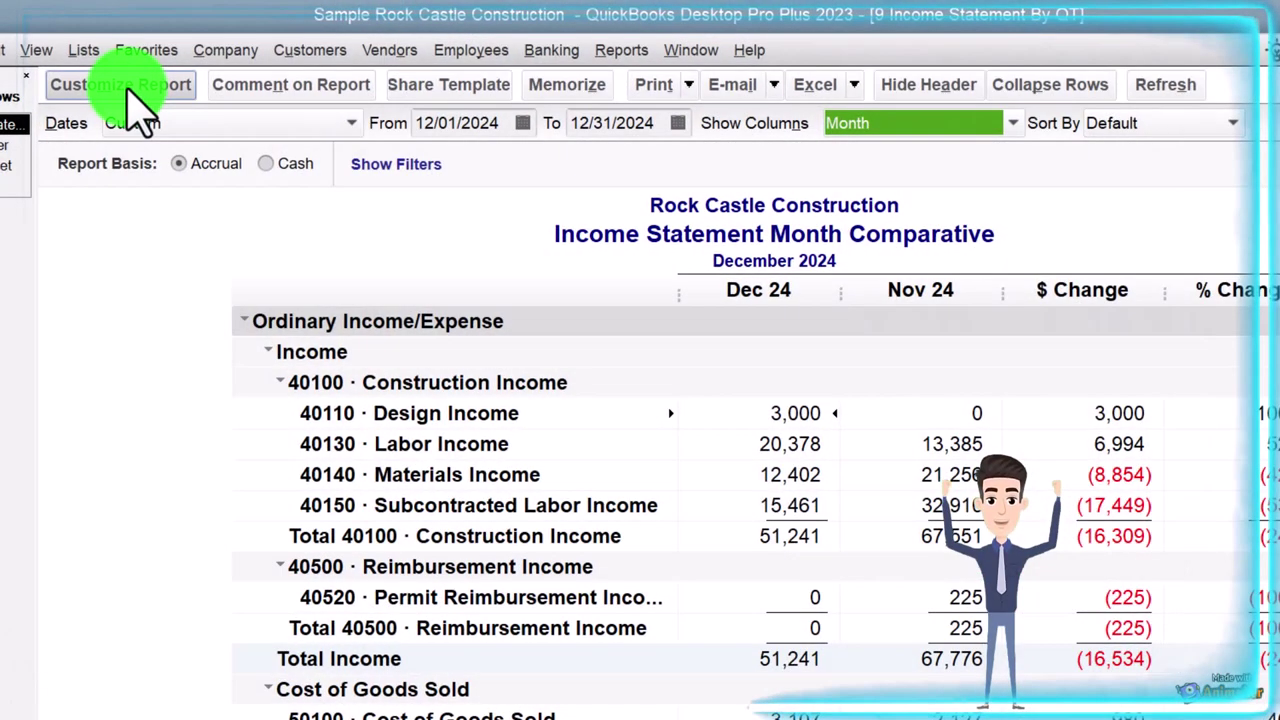
# Step: Remove the subtitle from the header of the Income Statement Month Comparative report
pyautogui.click(150, 88)
pyautogui.click(664, 218)
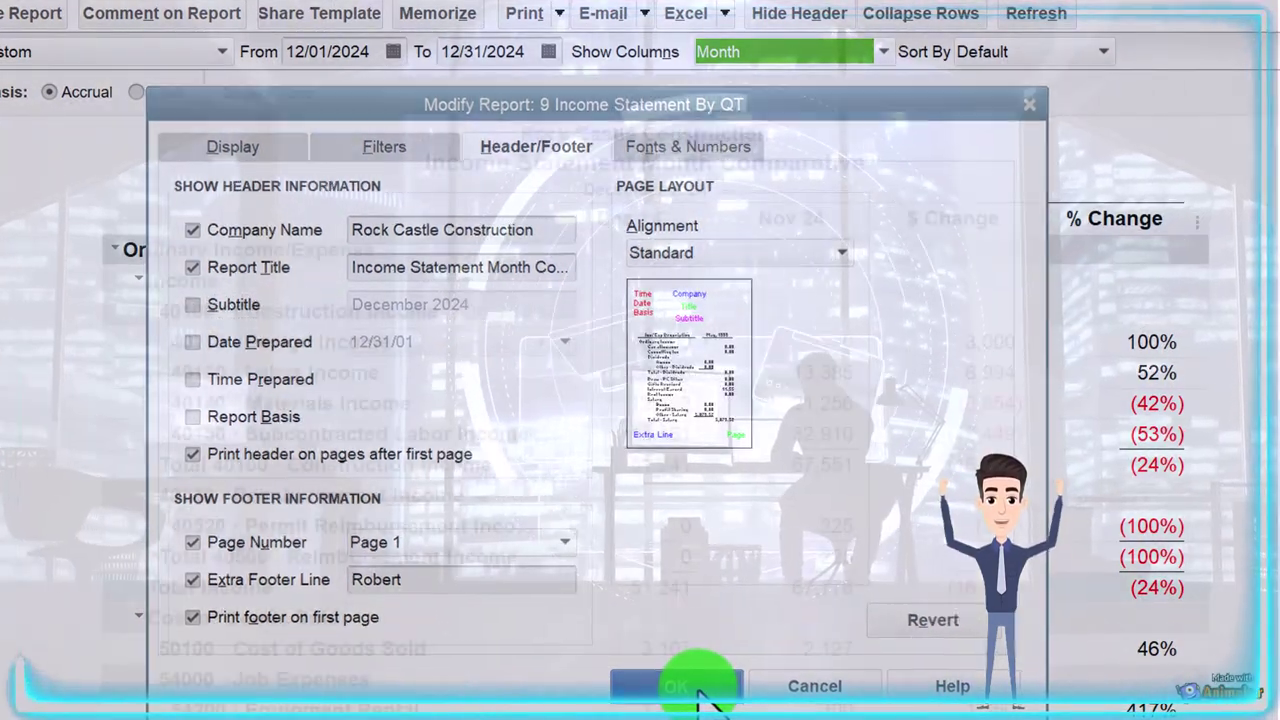
pyautogui.click(690, 688)
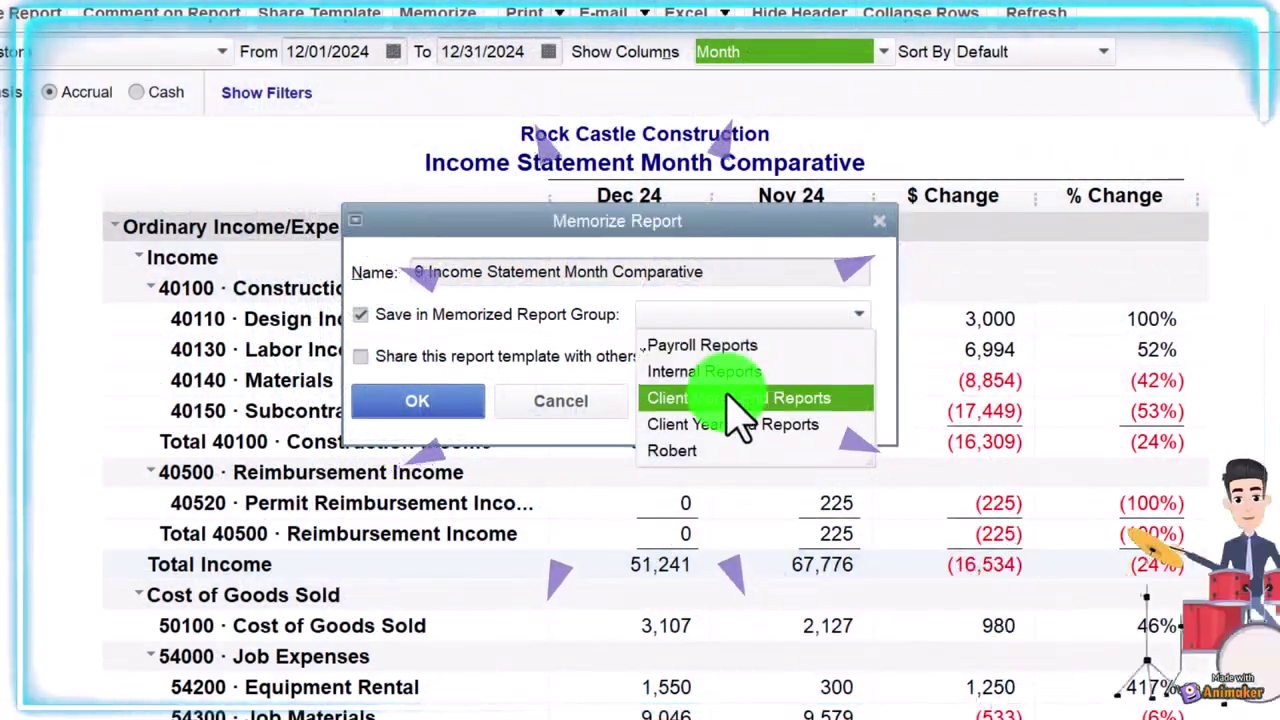
# Step: Memorize the report as 9 Income Statement Month Comparative in the Client Month End Reports group
pyautogui.click(735, 397)
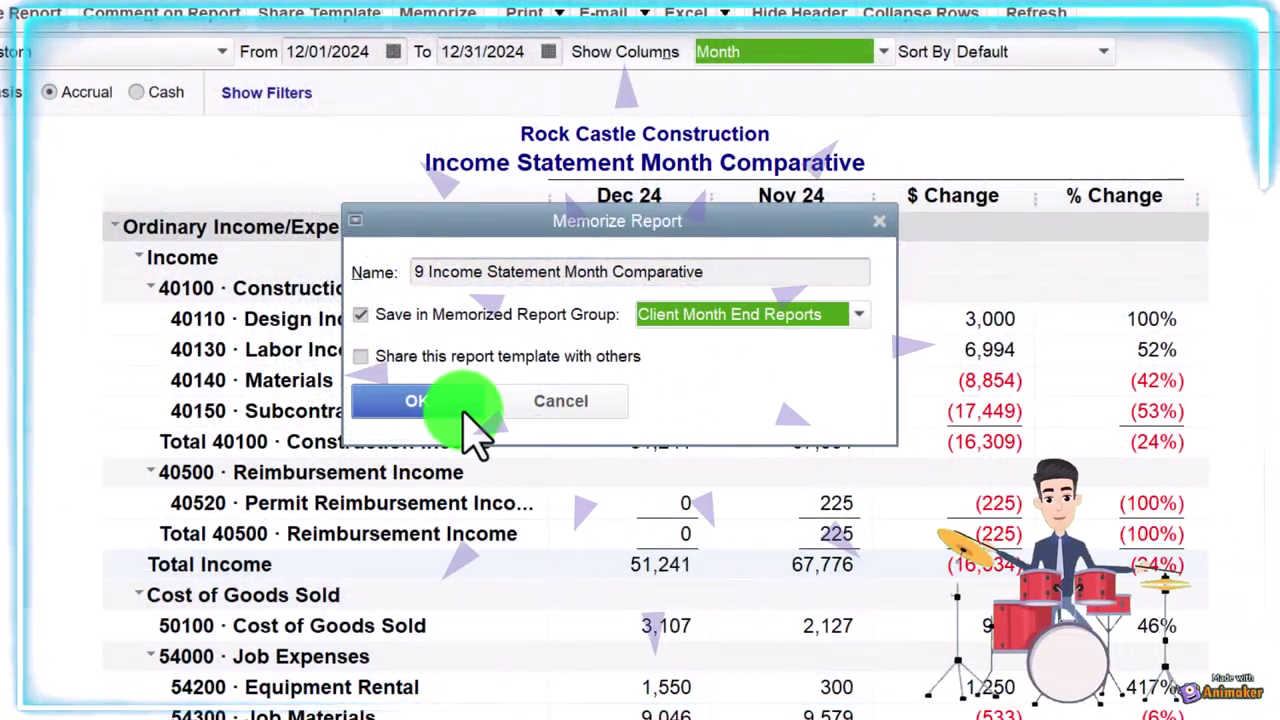
pyautogui.click(430, 410)
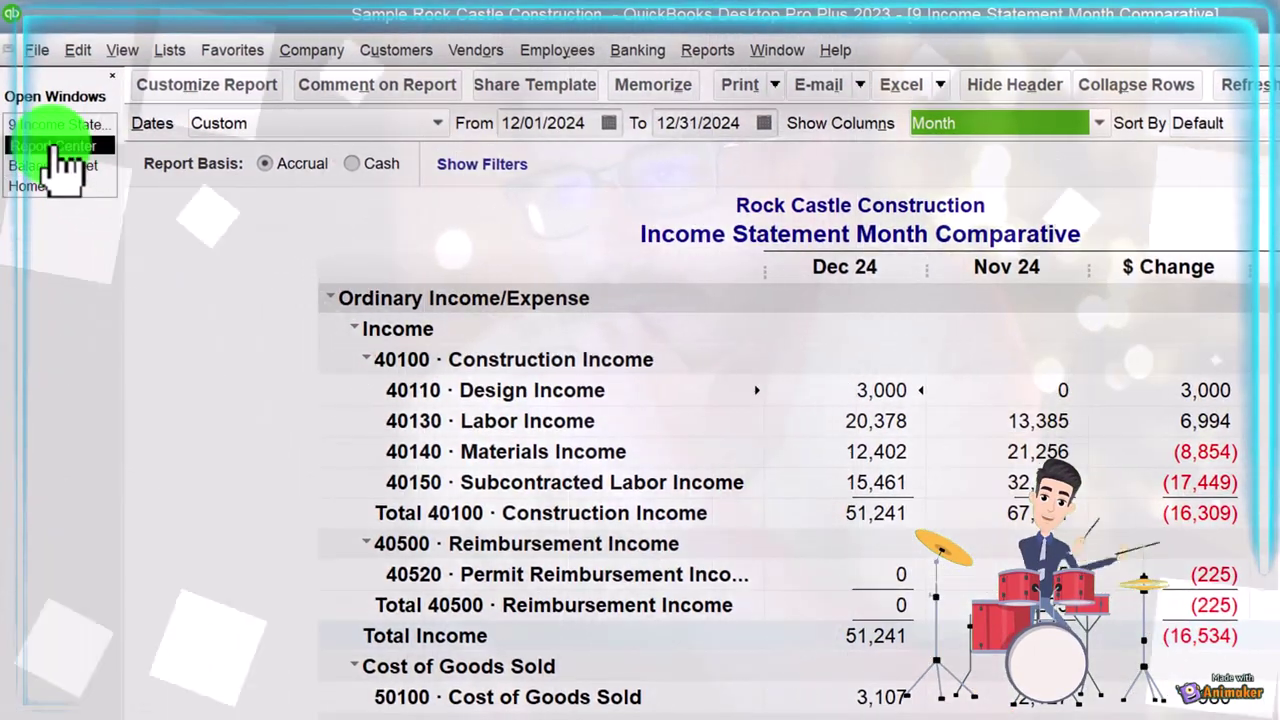
# Step: Refresh the memorized reports in the Report Center and check the end of the Client Month End Reports group for the month comparative report
pyautogui.click(57, 147)
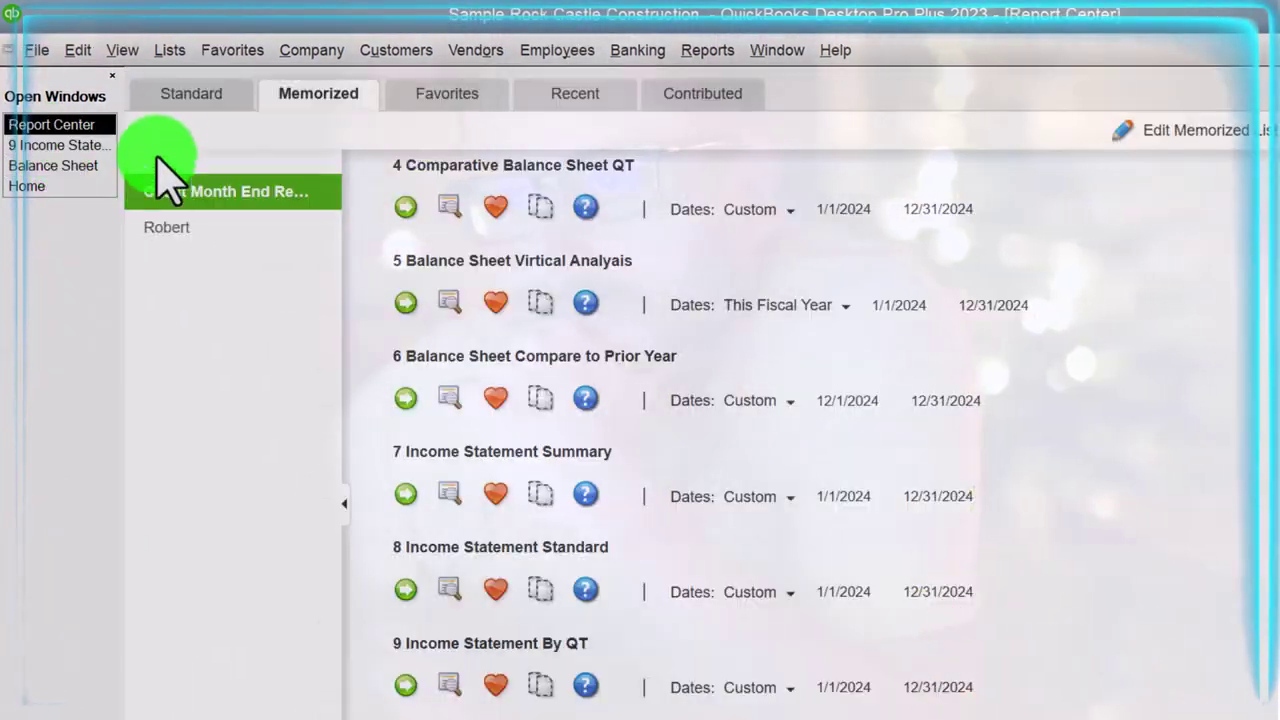
pyautogui.click(160, 98)
pyautogui.click(297, 105)
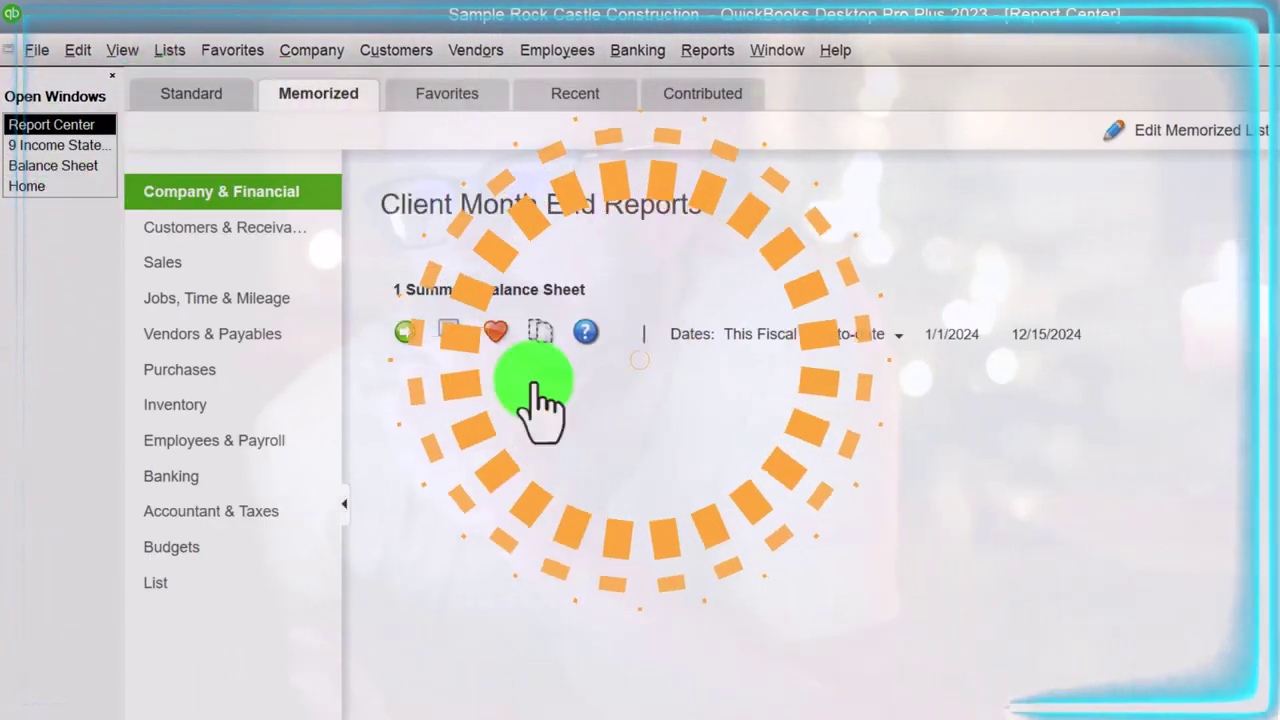
pyautogui.scroll(-5, 700, 643)
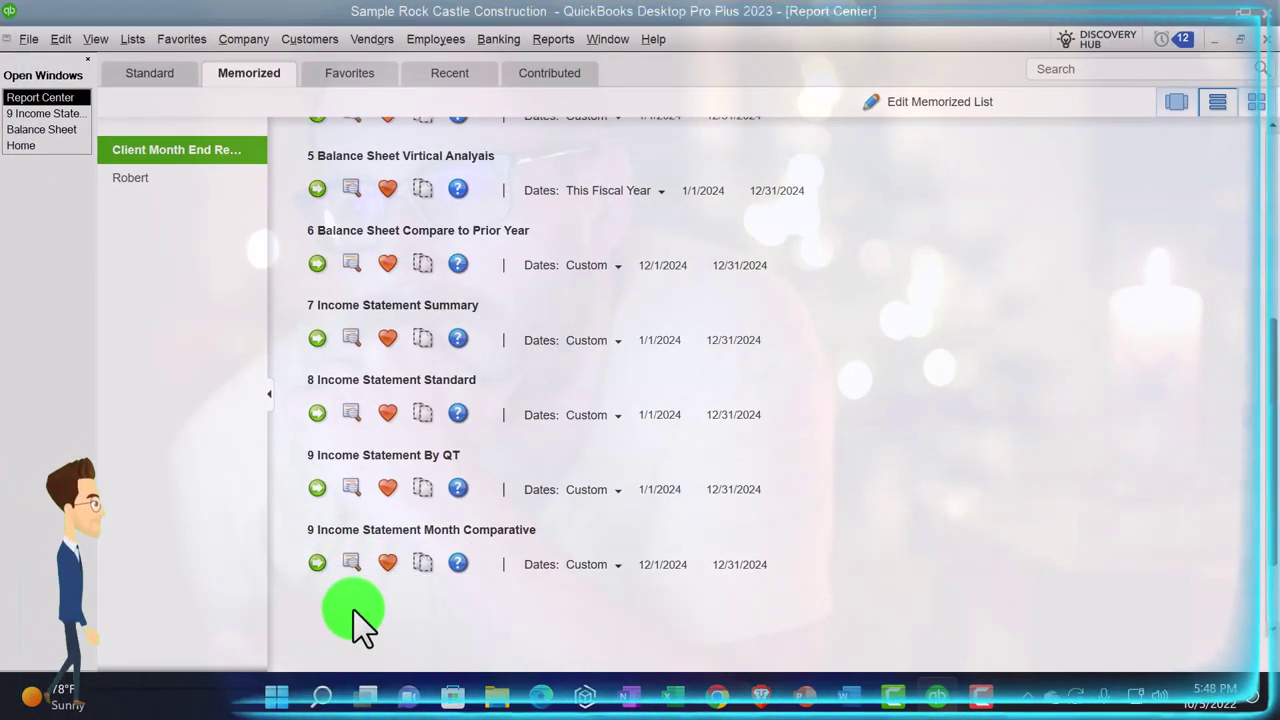
# Step: Rename the memorized report 9 Income Statement Month Comparative as 10 Income Statement Month Comparative
pyautogui.click(925, 105)
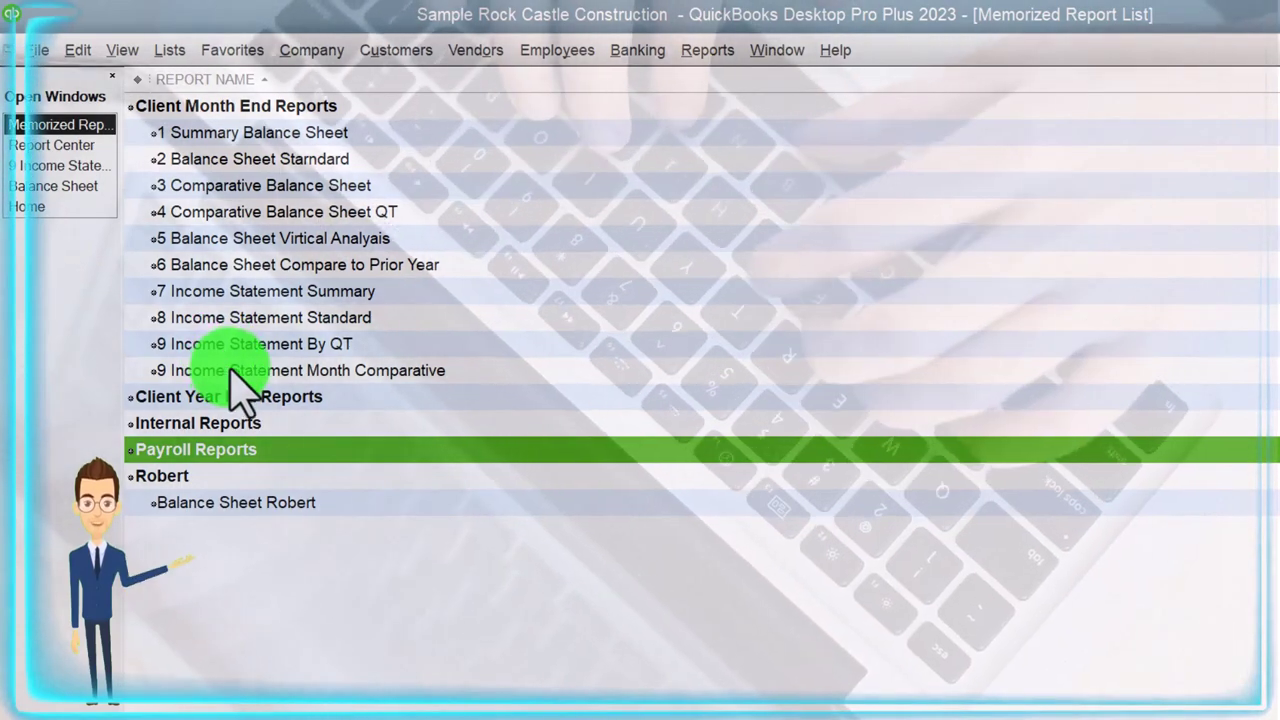
pyautogui.click(232, 370)
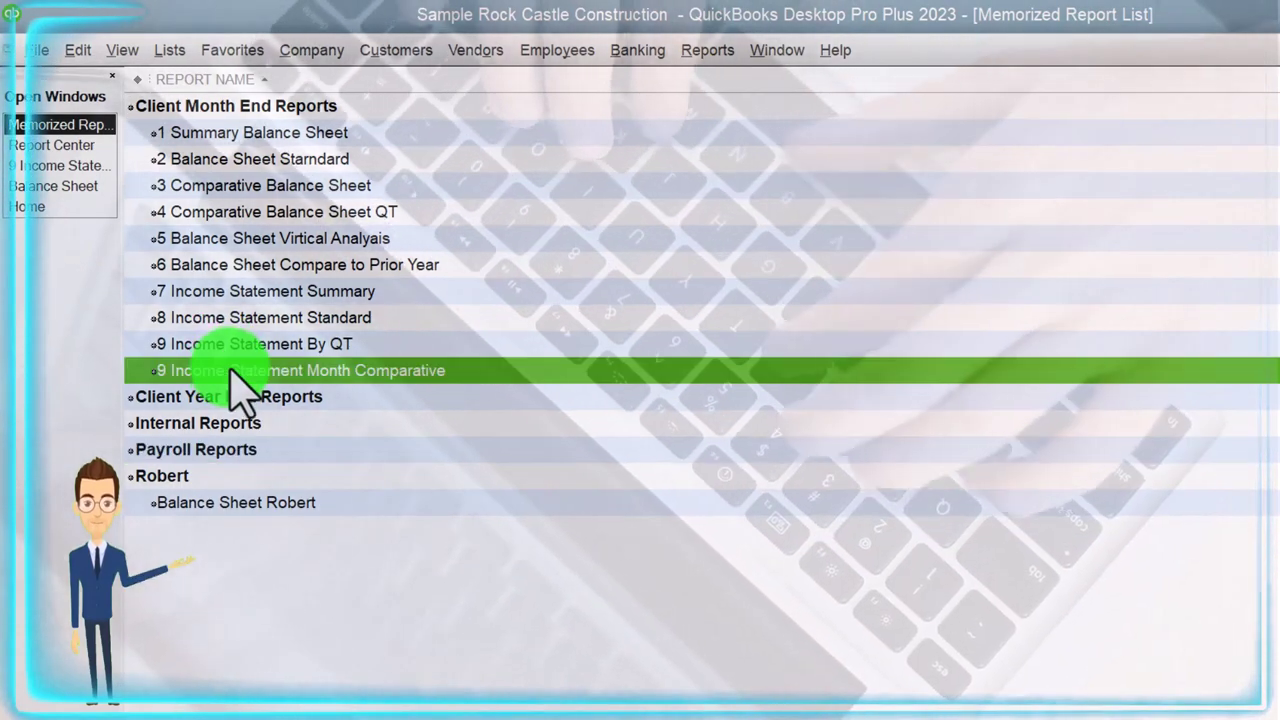
pyautogui.rightClick(232, 370)
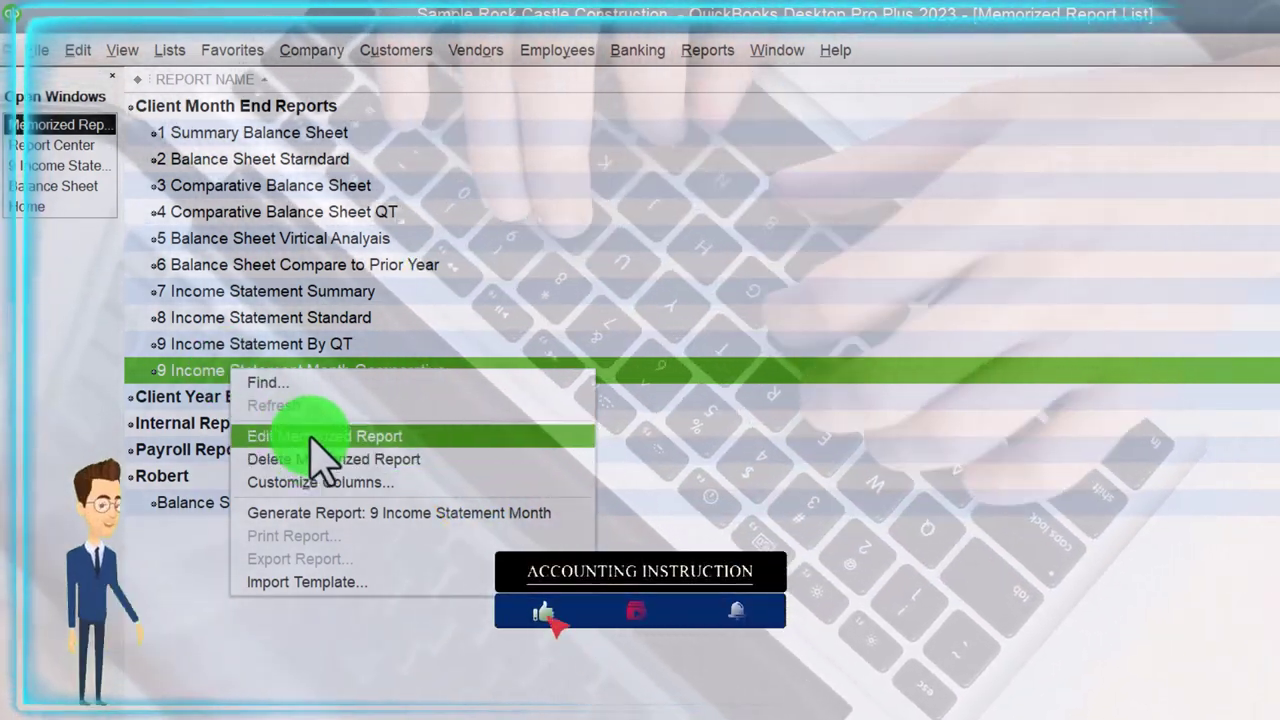
pyautogui.click(312, 438)
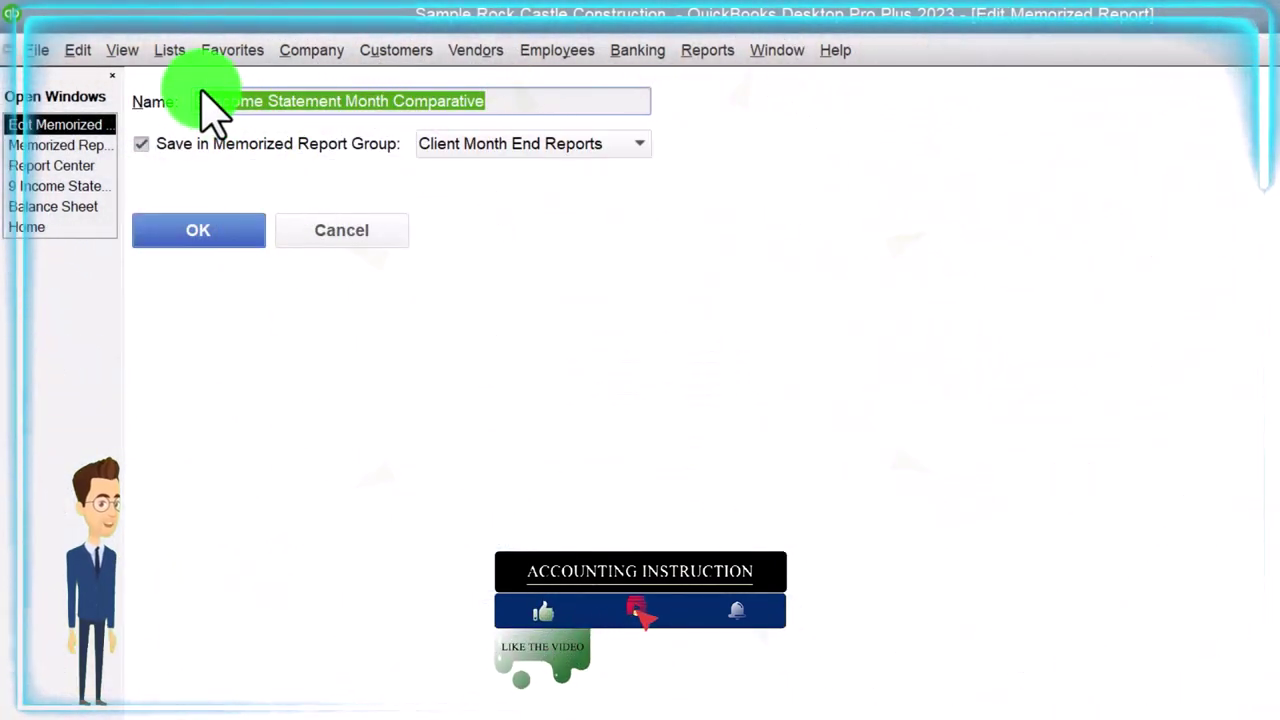
pyautogui.press('Delete')
pyautogui.press('Delete')
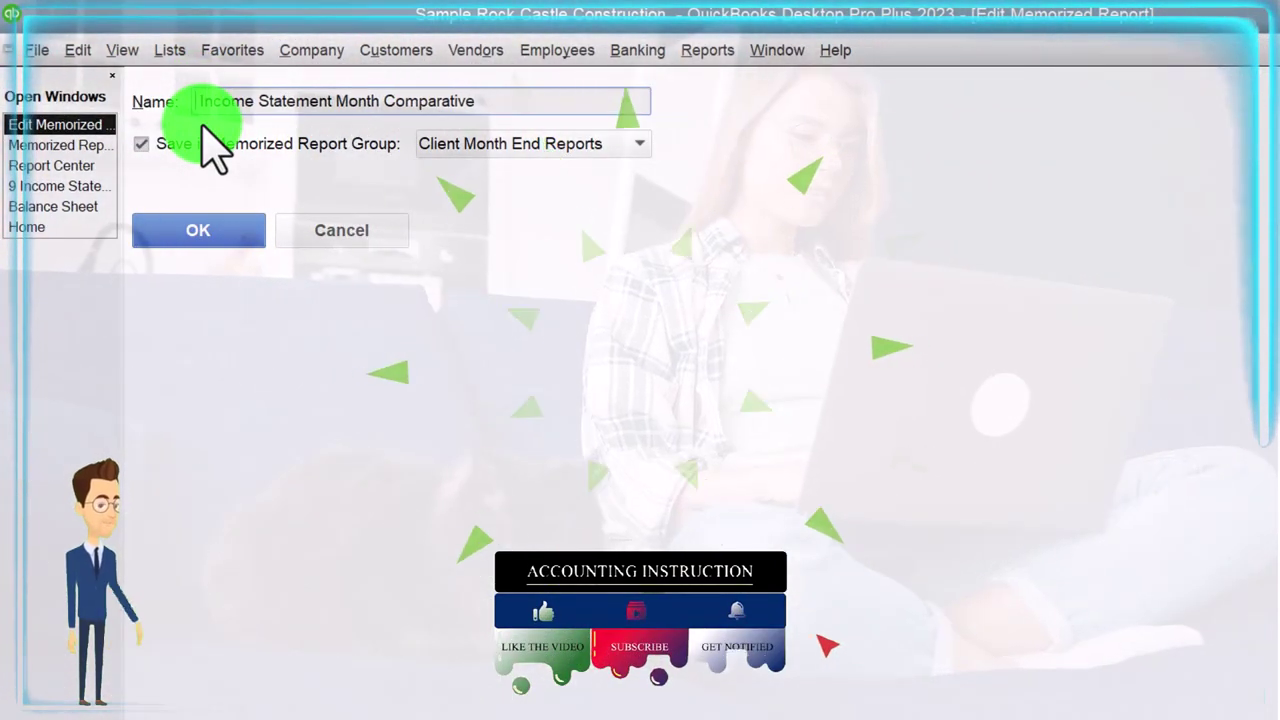
pyautogui.click(238, 232)
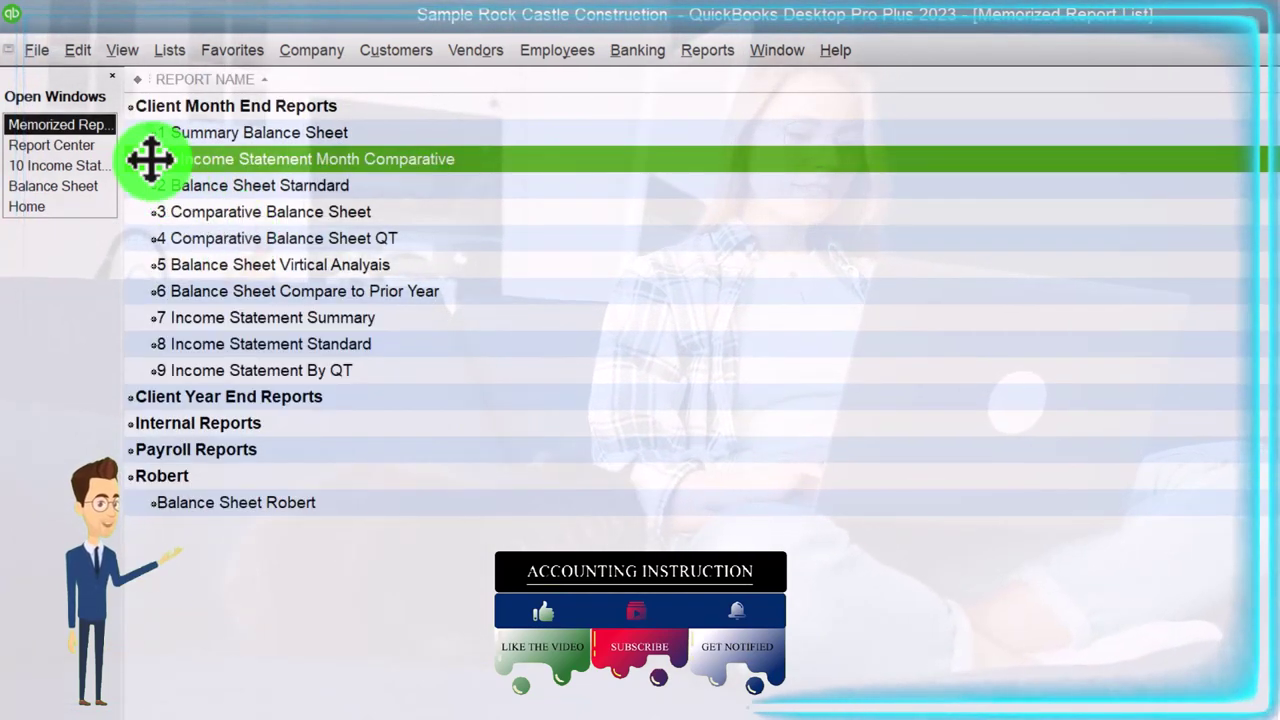
# Step: Restore the memorized report list's original order and arrange income statement reports 7 to 10 below 6 Balance Sheet Compare to Prior Year
pyautogui.moveTo(150, 158); pyautogui.dragTo(155, 375)
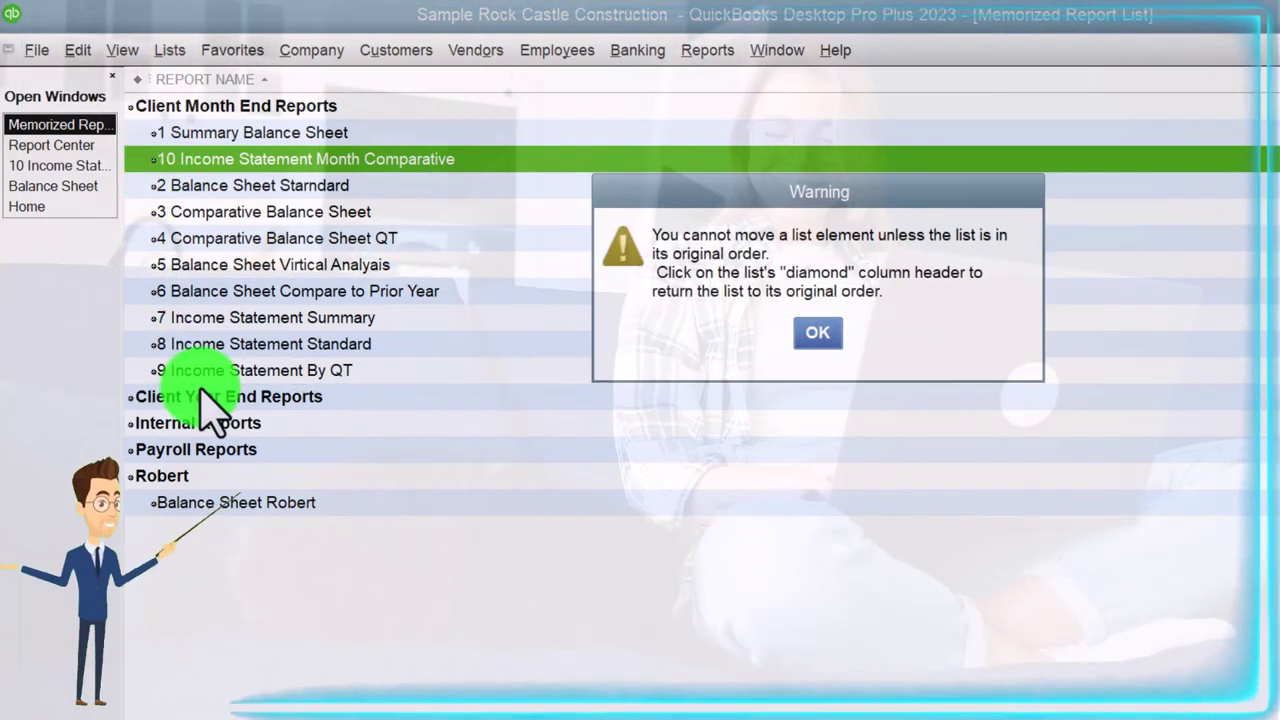
pyautogui.click(810, 338)
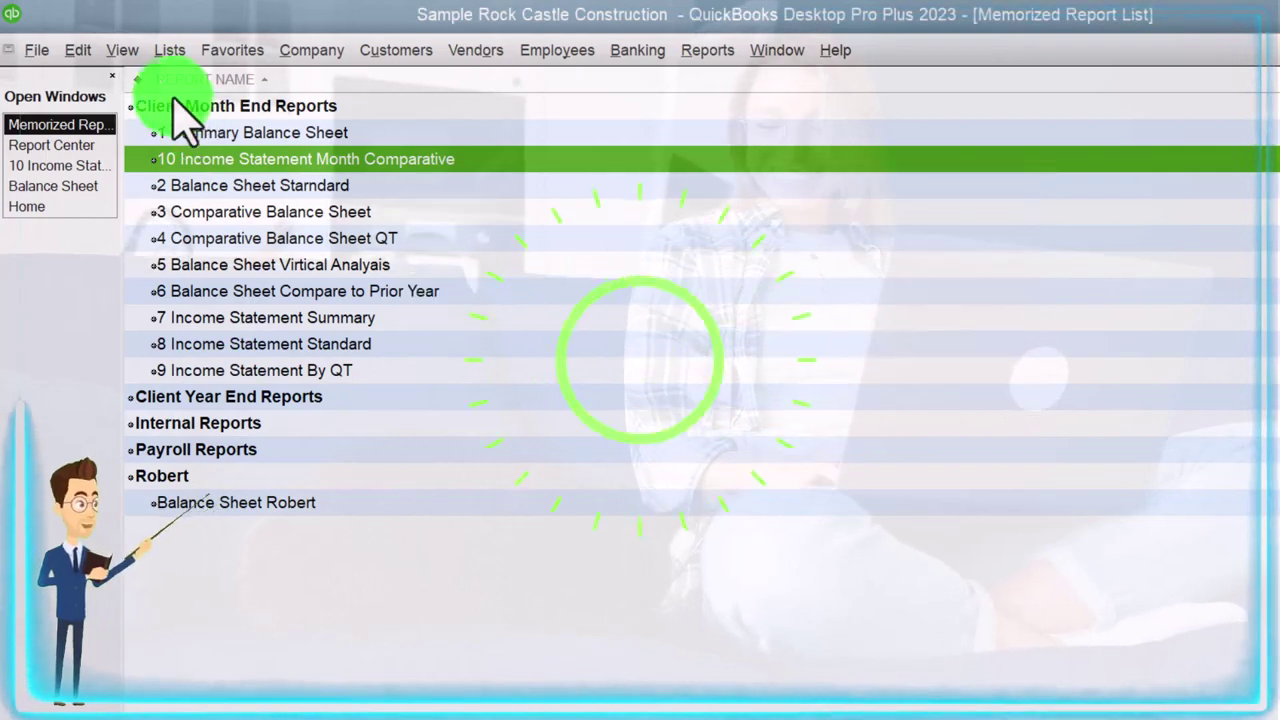
pyautogui.click(136, 79)
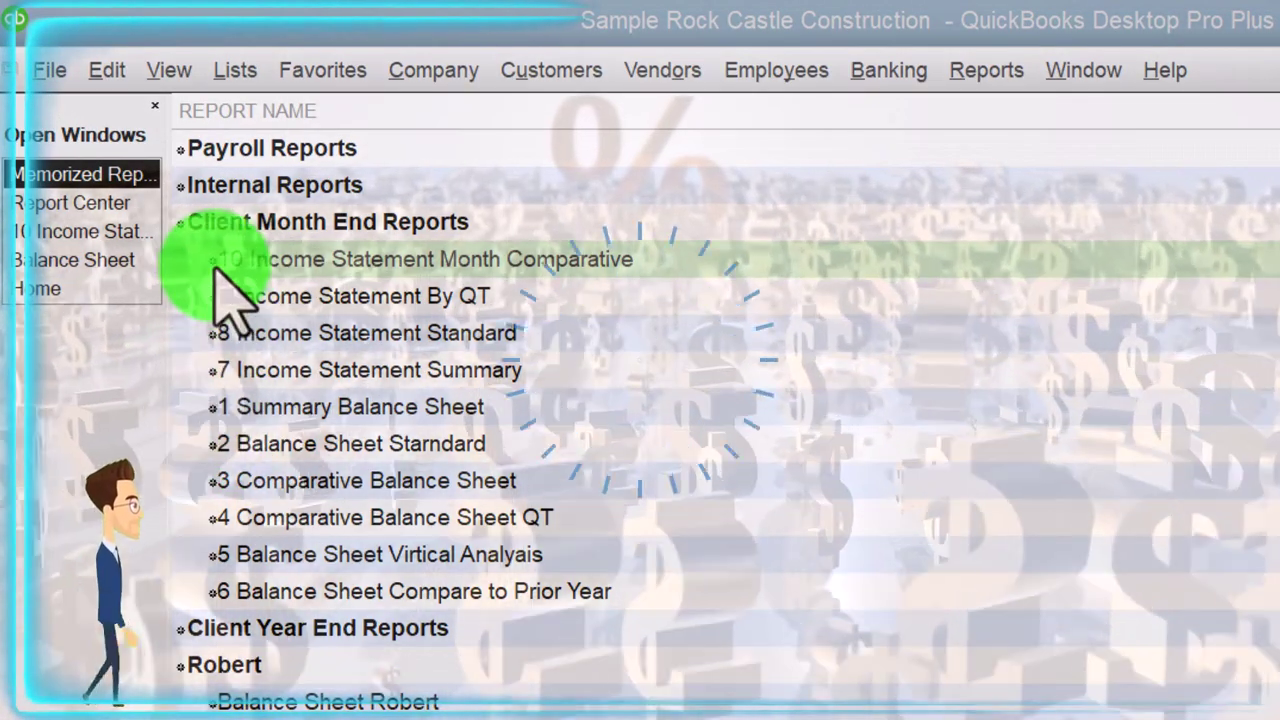
pyautogui.moveTo(213, 265); pyautogui.dragTo(250, 602)
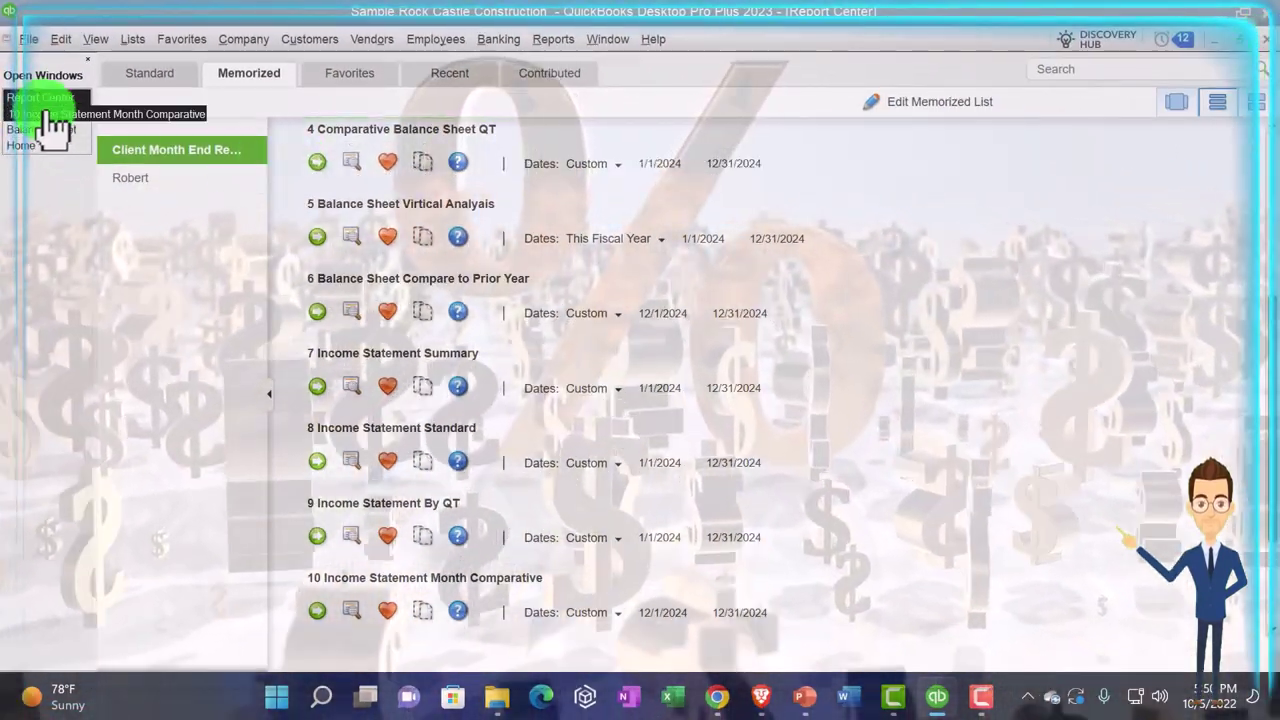
# Step: Customize 10 Income Statement Month Comparative to replace the previous period comparison with previous year, including its $ Change and % Change subcolumns
pyautogui.click(45, 113)
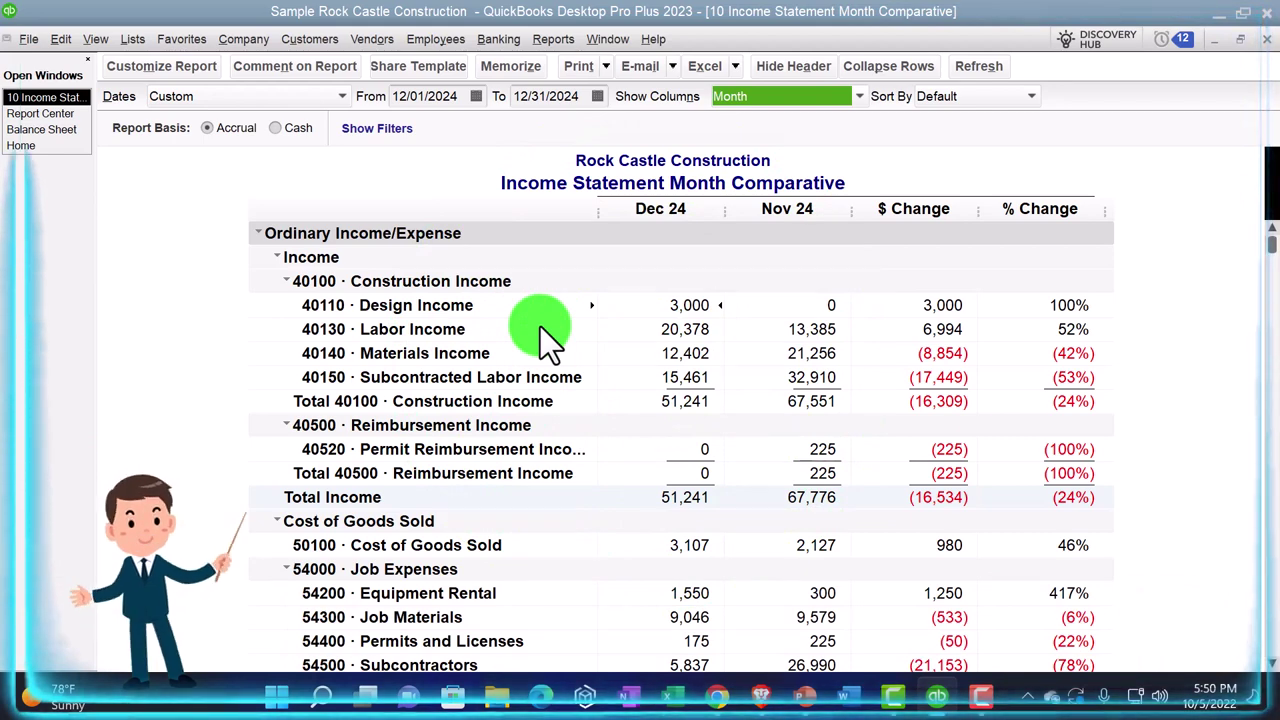
pyautogui.click(190, 72)
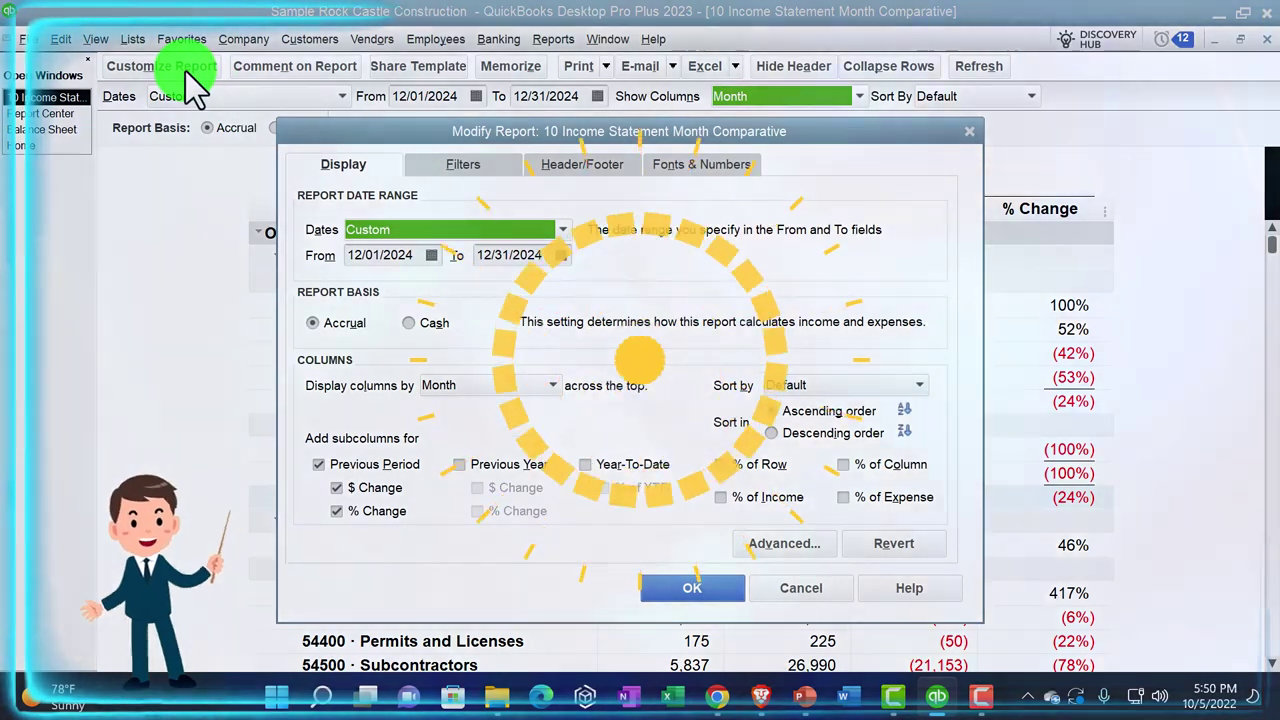
pyautogui.click(318, 464)
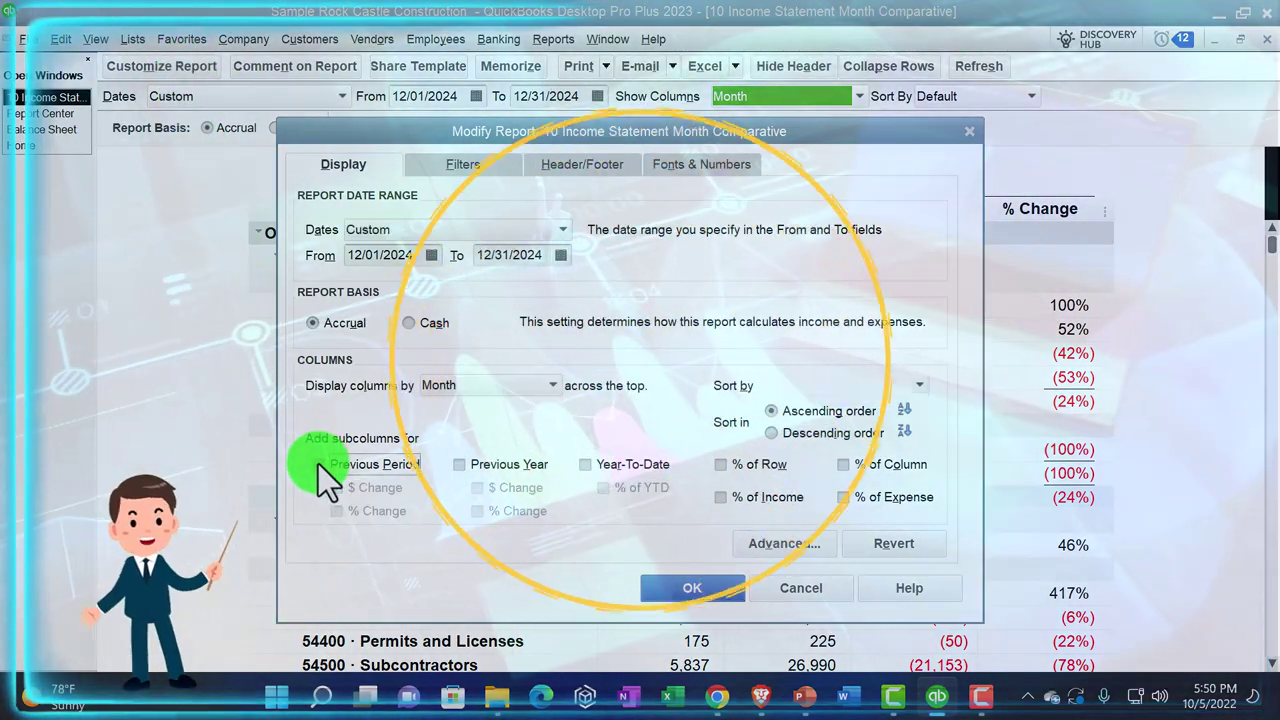
pyautogui.click(459, 464)
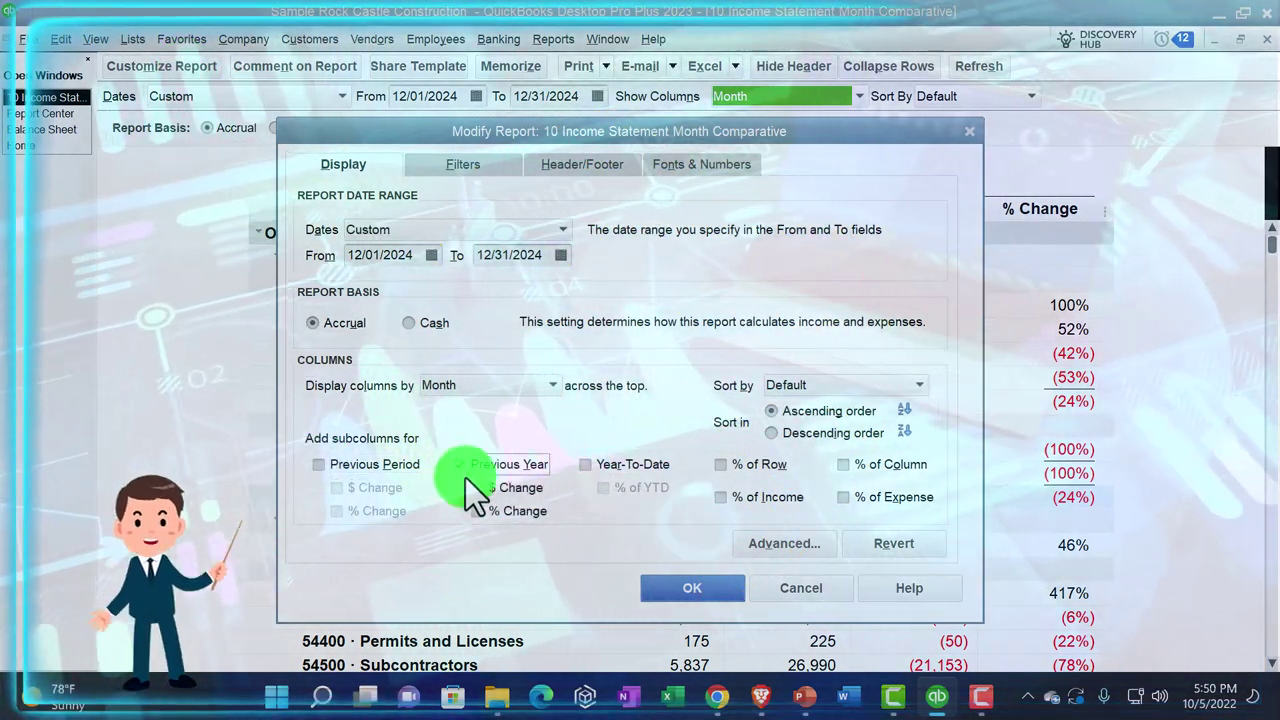
pyautogui.click(476, 487)
pyautogui.click(477, 510)
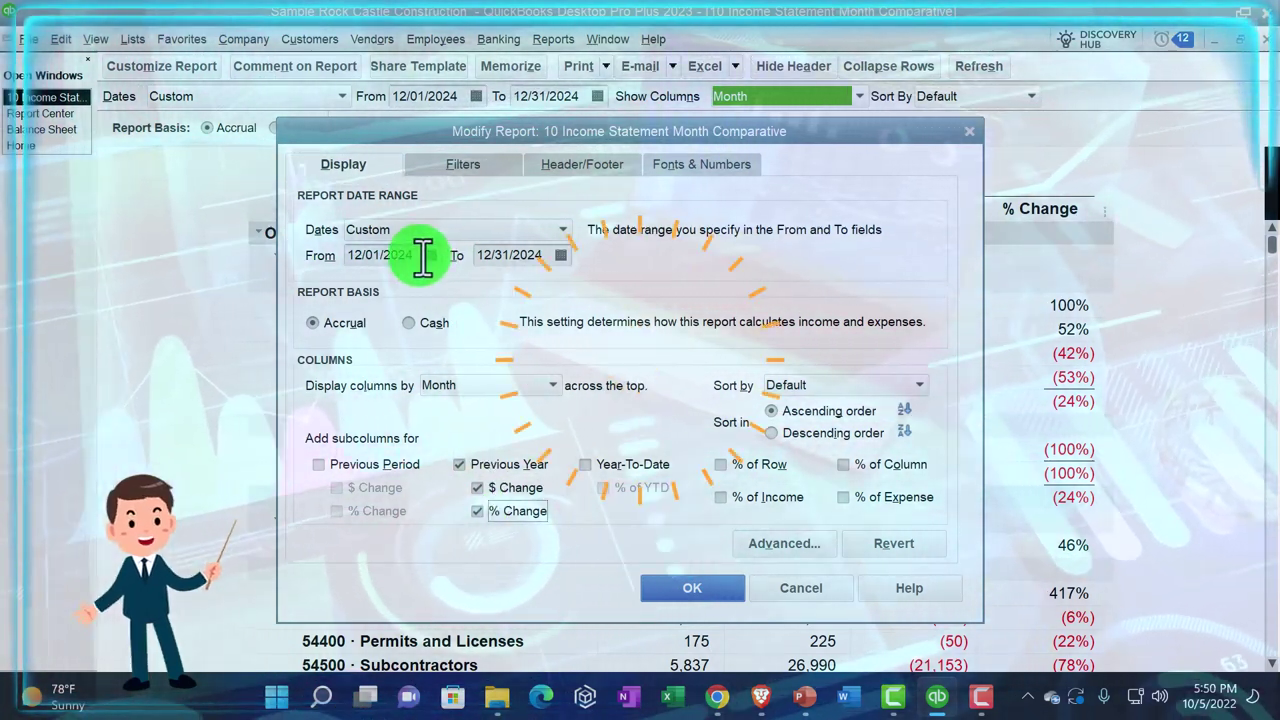
pyautogui.click(673, 590)
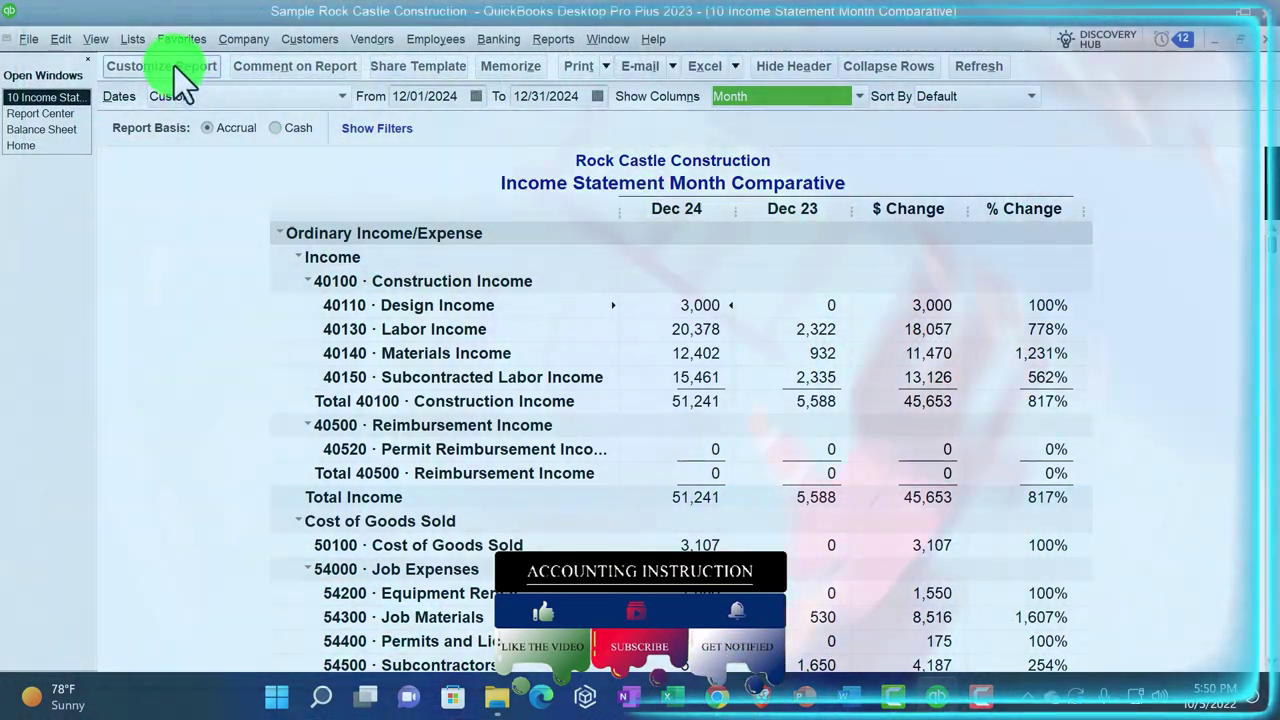
# Step: Change the title in the report header to Income Statement Month Comparative PY
pyautogui.click(174, 66)
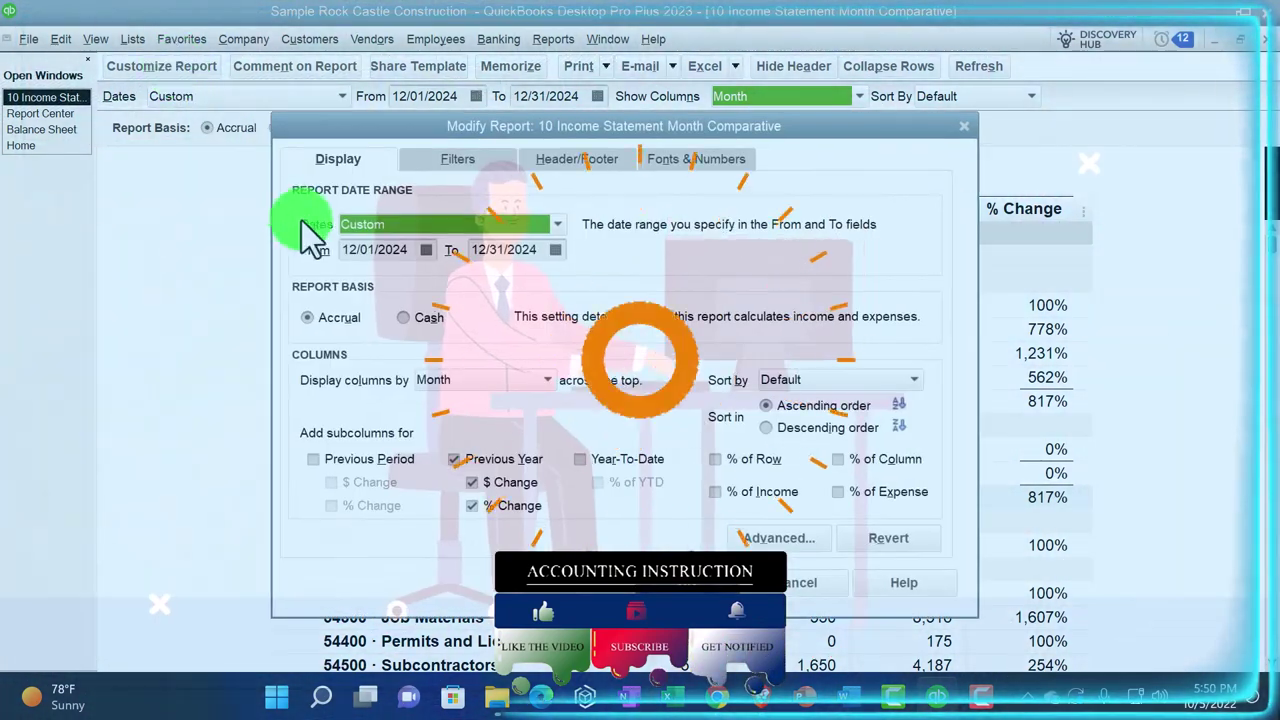
pyautogui.click(552, 160)
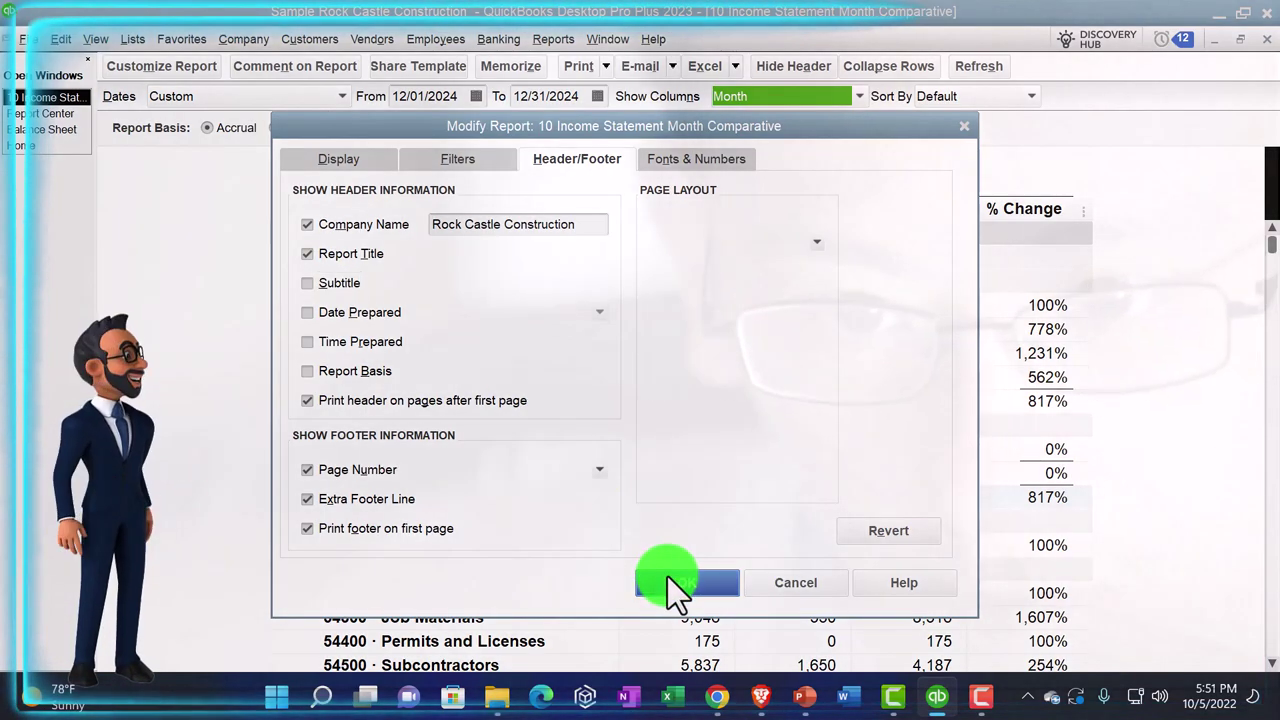
pyautogui.click(667, 578)
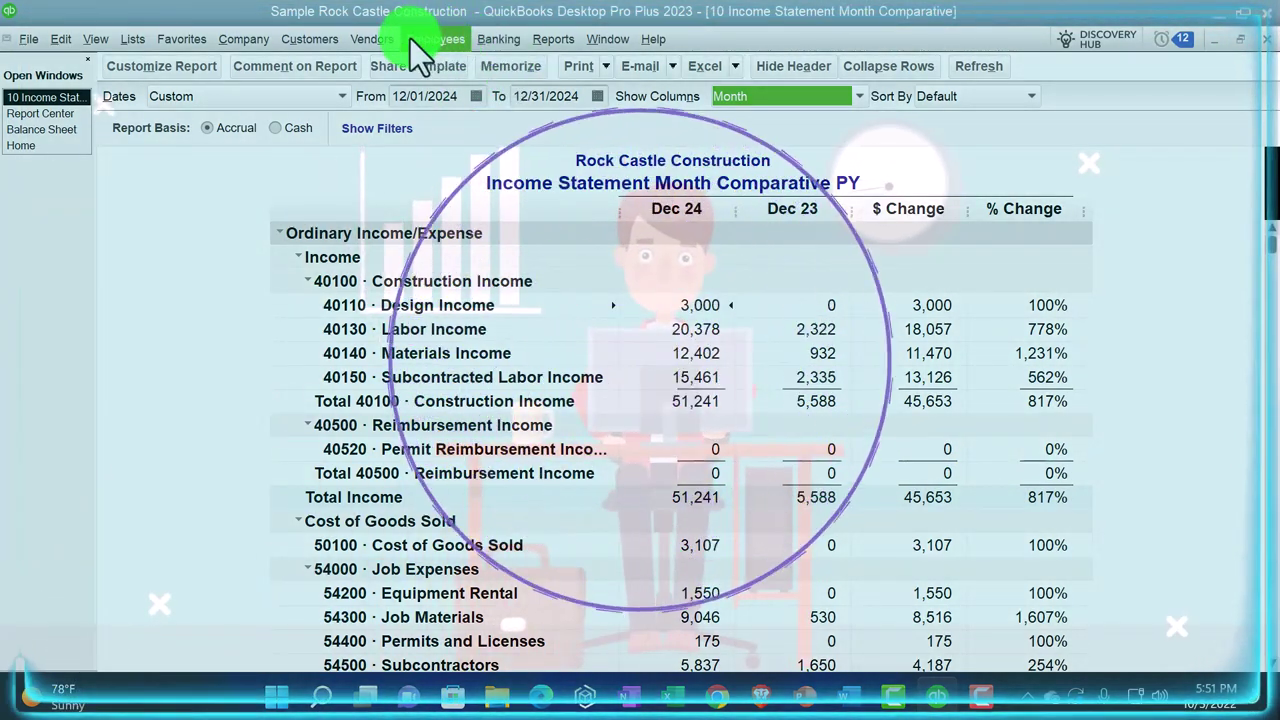
# Step: Memorize the prior-year comparison as a new report, 11 Income Statement Month Comparative PY, in the Client Month End Reports group
pyautogui.click(507, 70)
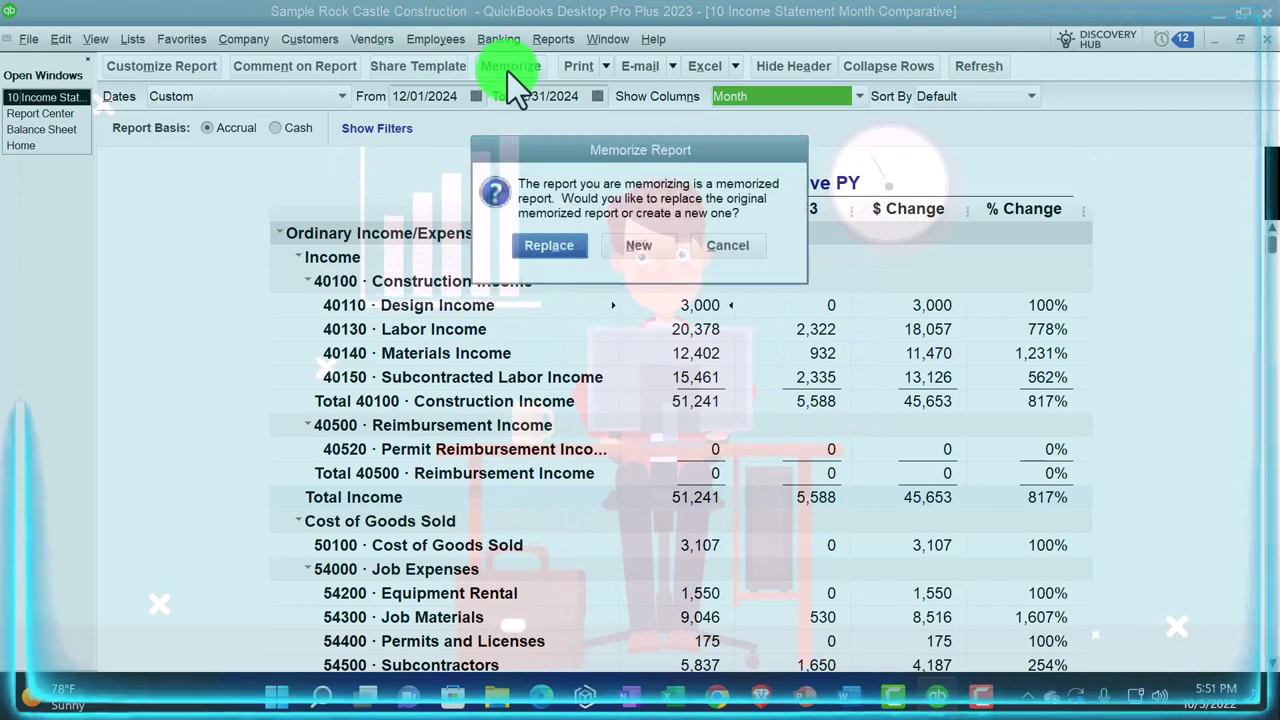
pyautogui.click(658, 245)
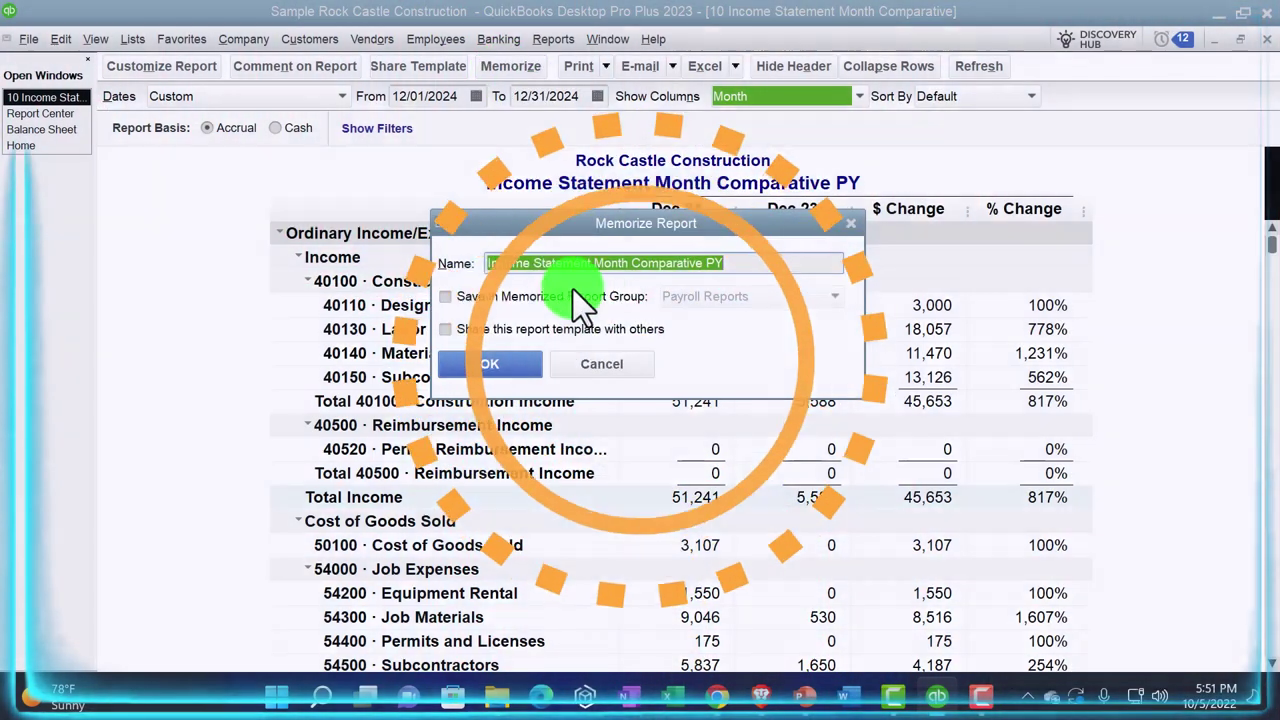
pyautogui.click(559, 283)
pyautogui.write('1')
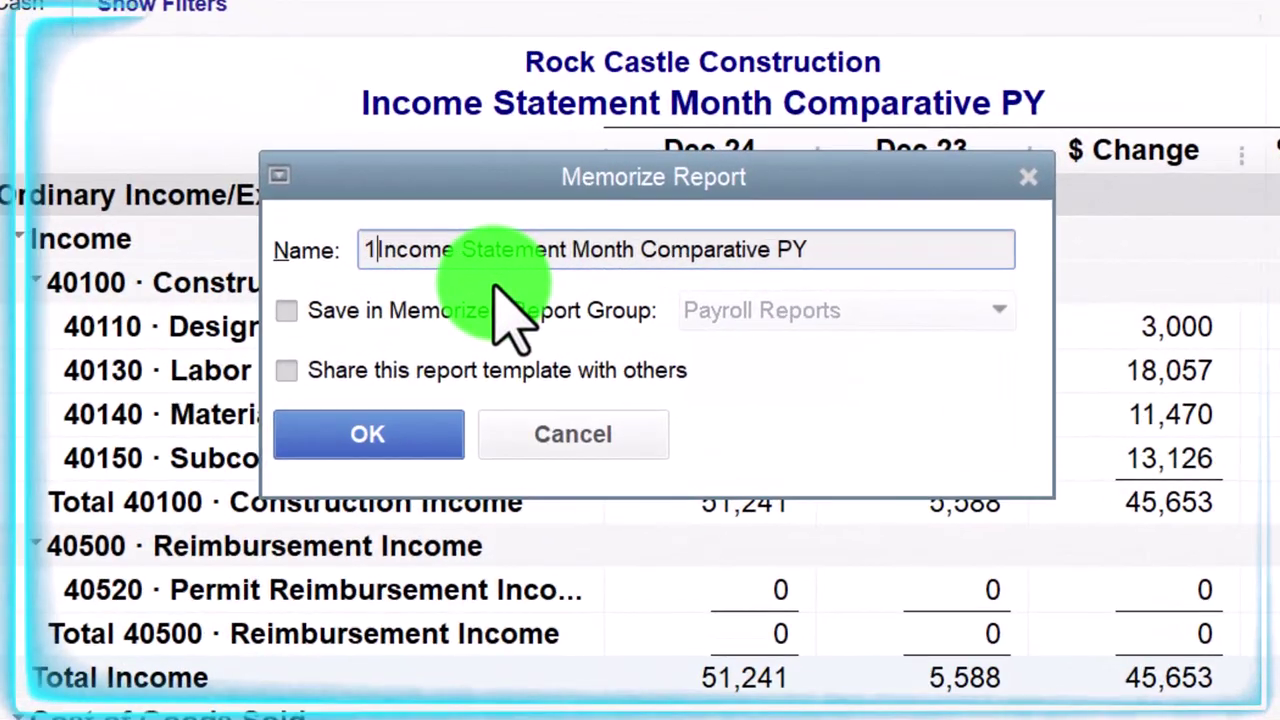
pyautogui.write('1')
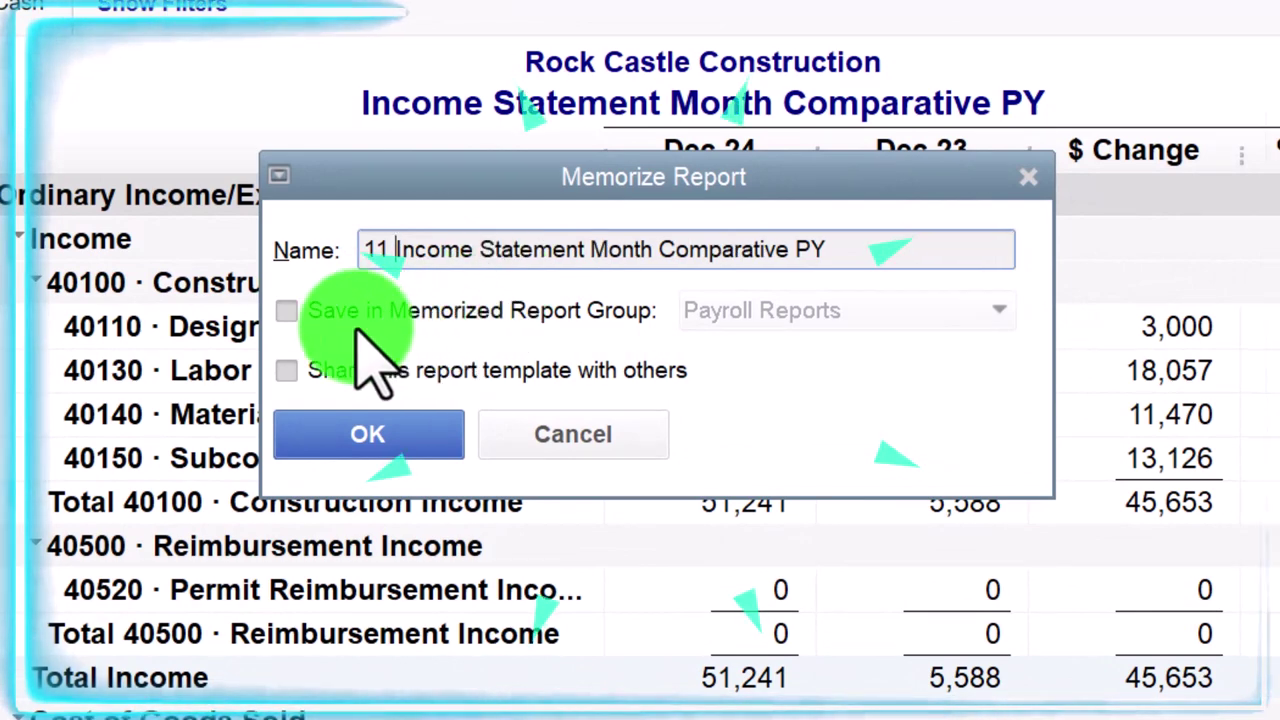
pyautogui.click(288, 310)
pyautogui.click(850, 312)
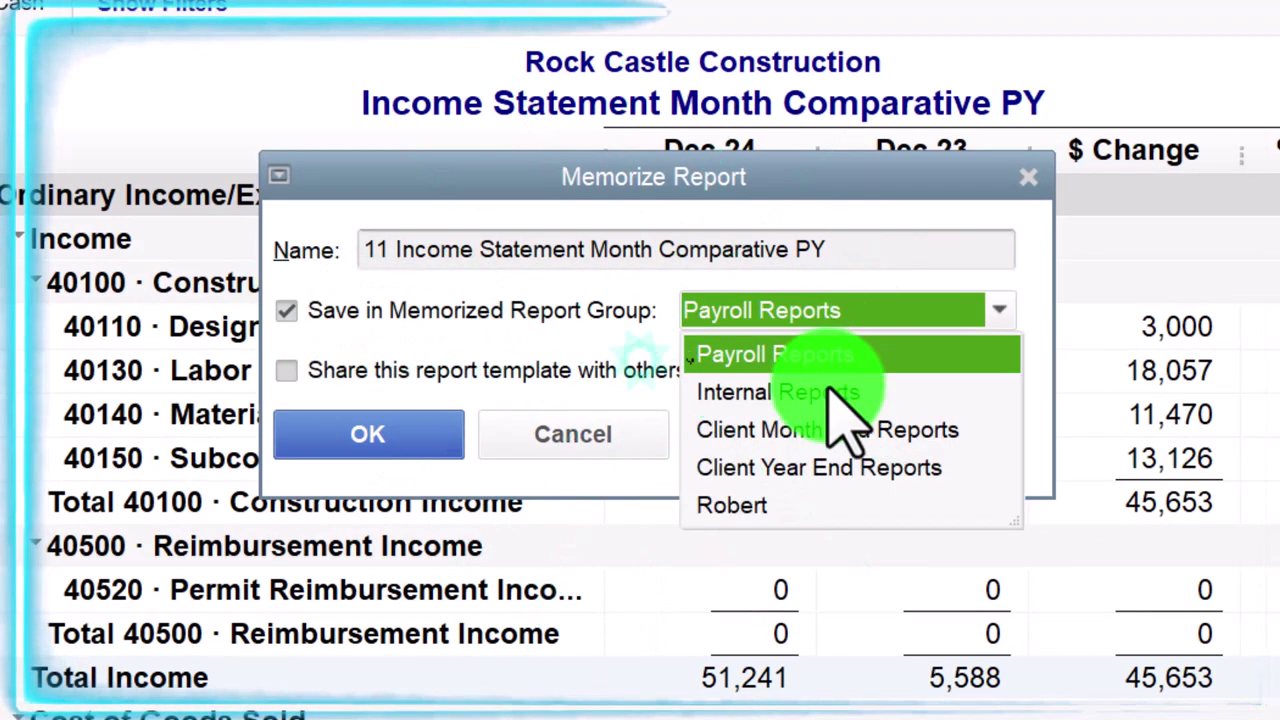
pyautogui.click(822, 430)
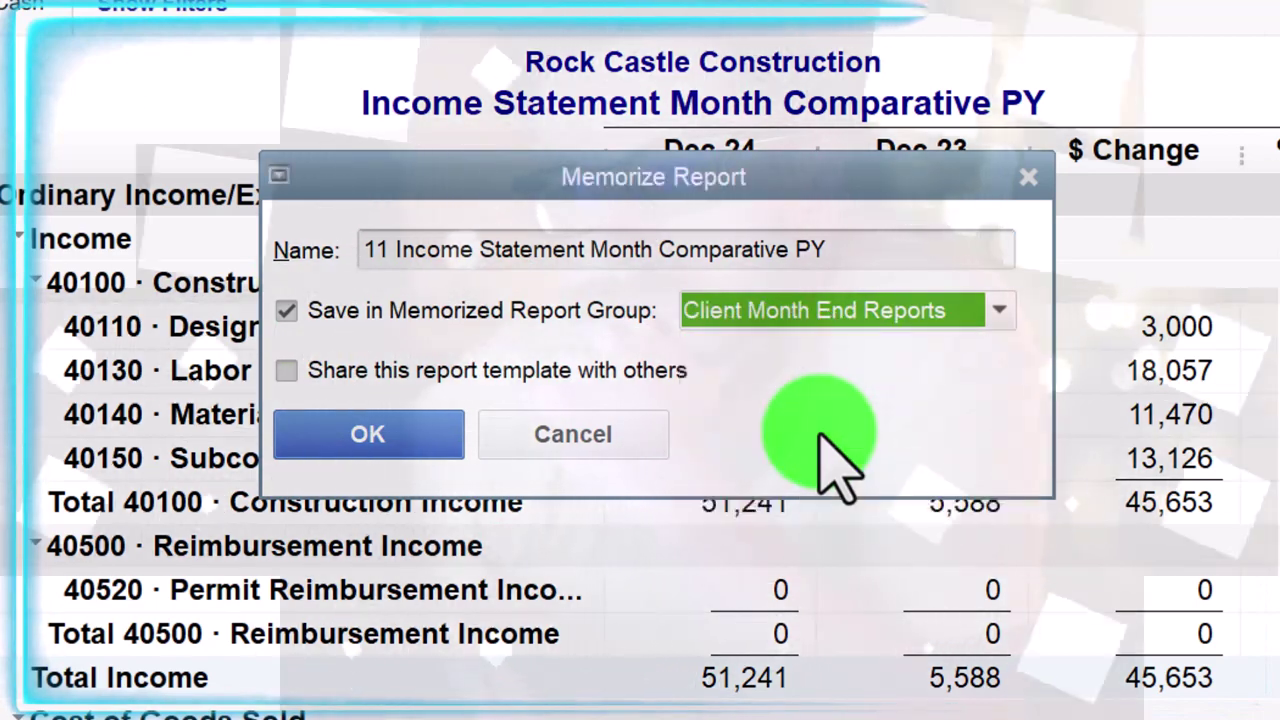
pyautogui.click(390, 440)
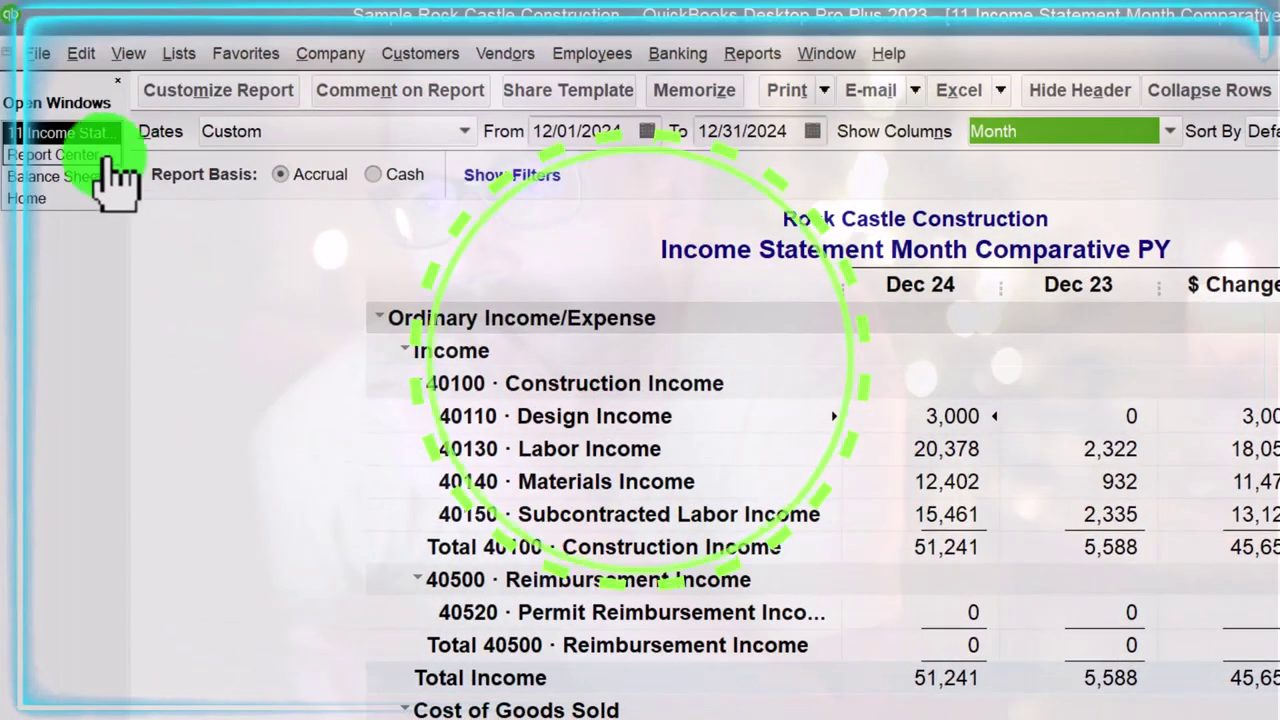
# Step: Refresh the memorized reports in the Report Center and check the order of the Client Month End Reports group from beginning to end
pyautogui.click(90, 155)
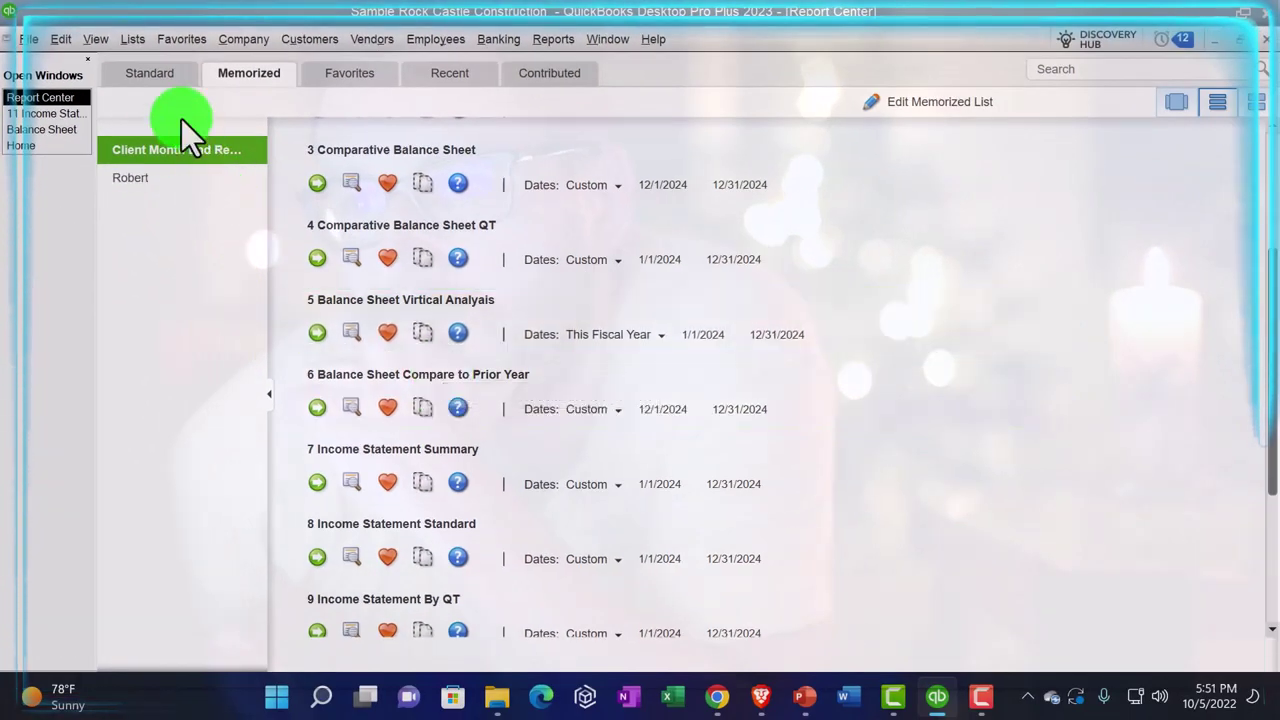
pyautogui.click(151, 78)
pyautogui.click(222, 74)
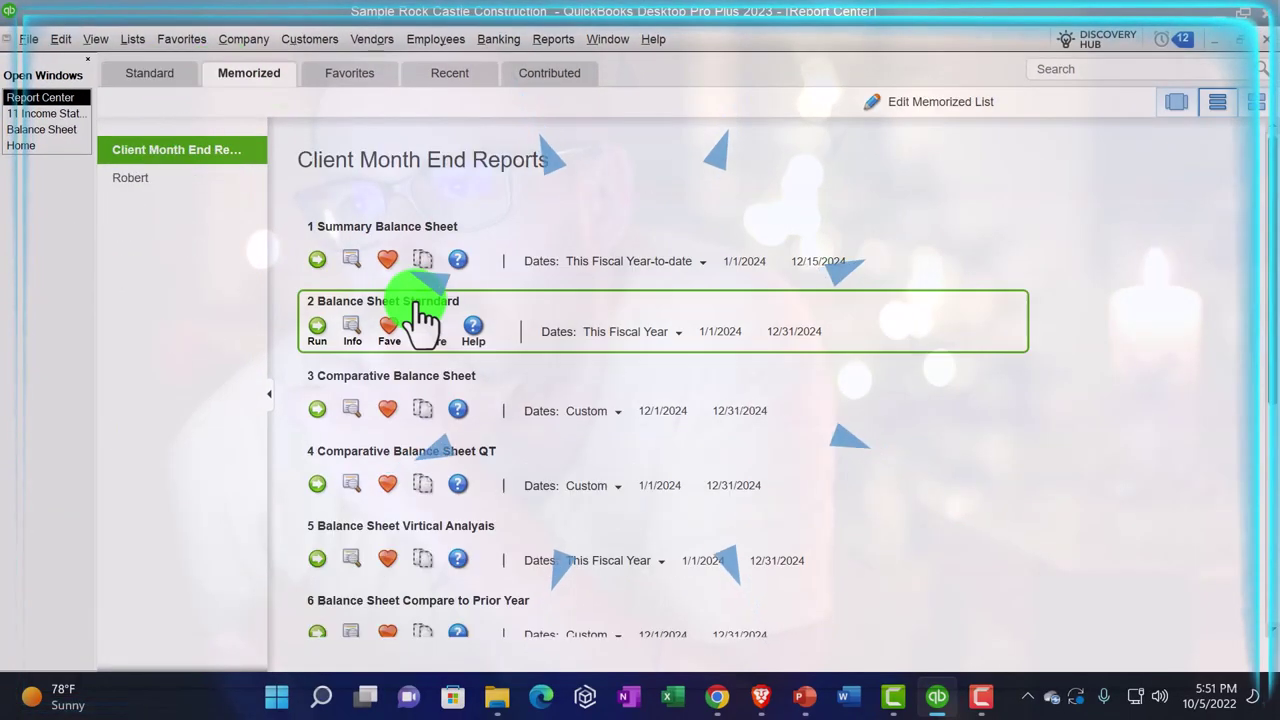
pyautogui.scroll(-2, 420, 300)
pyautogui.scroll(-4, 425, 320)
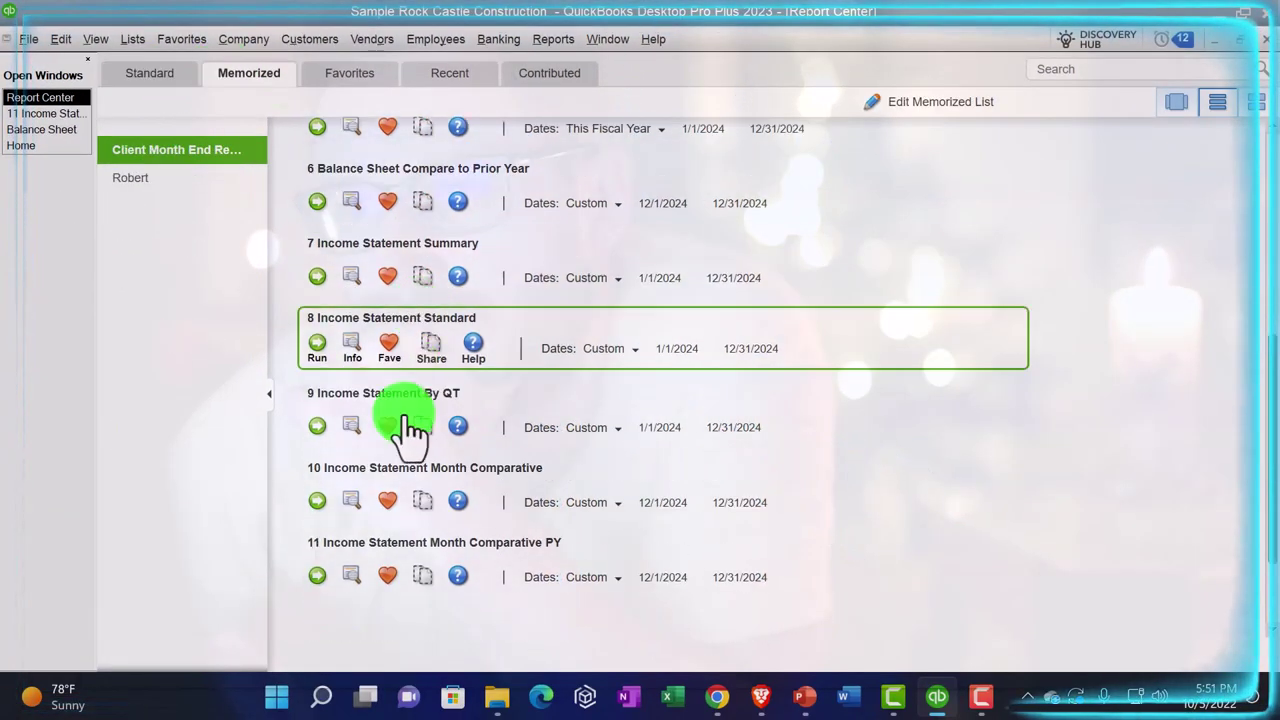
pyautogui.scroll(5, 400, 545)
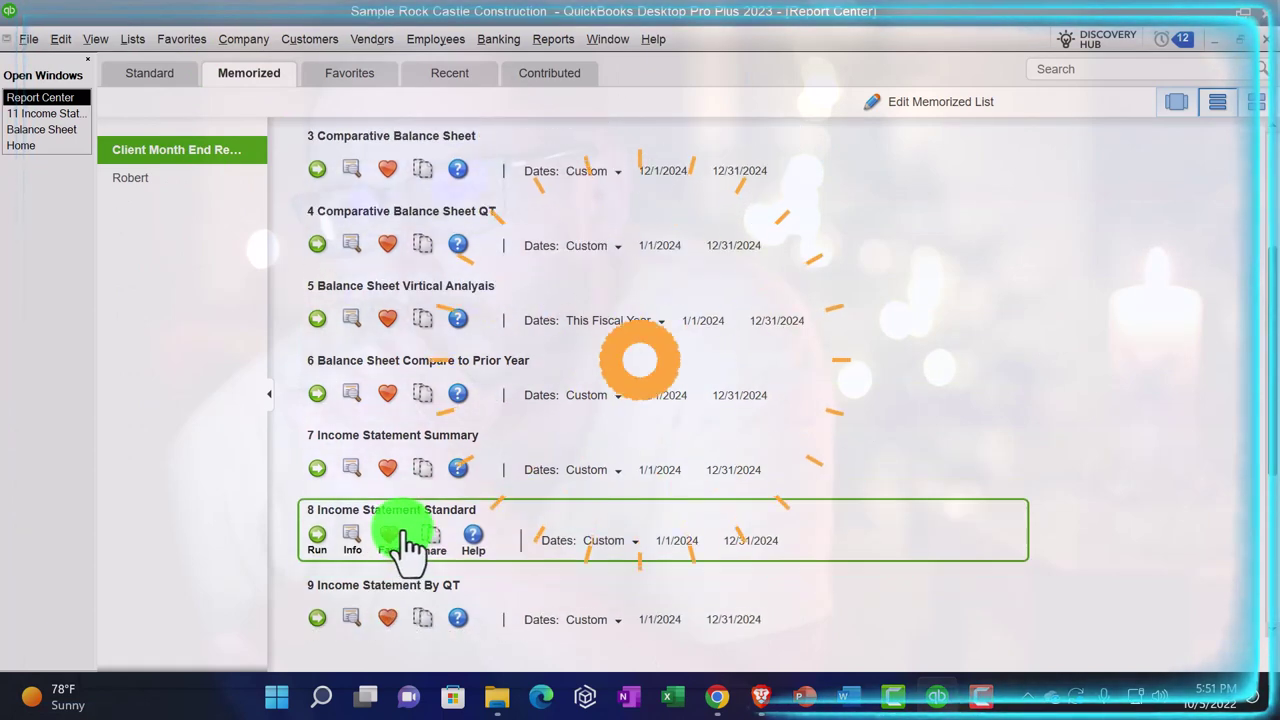
pyautogui.scroll(2, 390, 440)
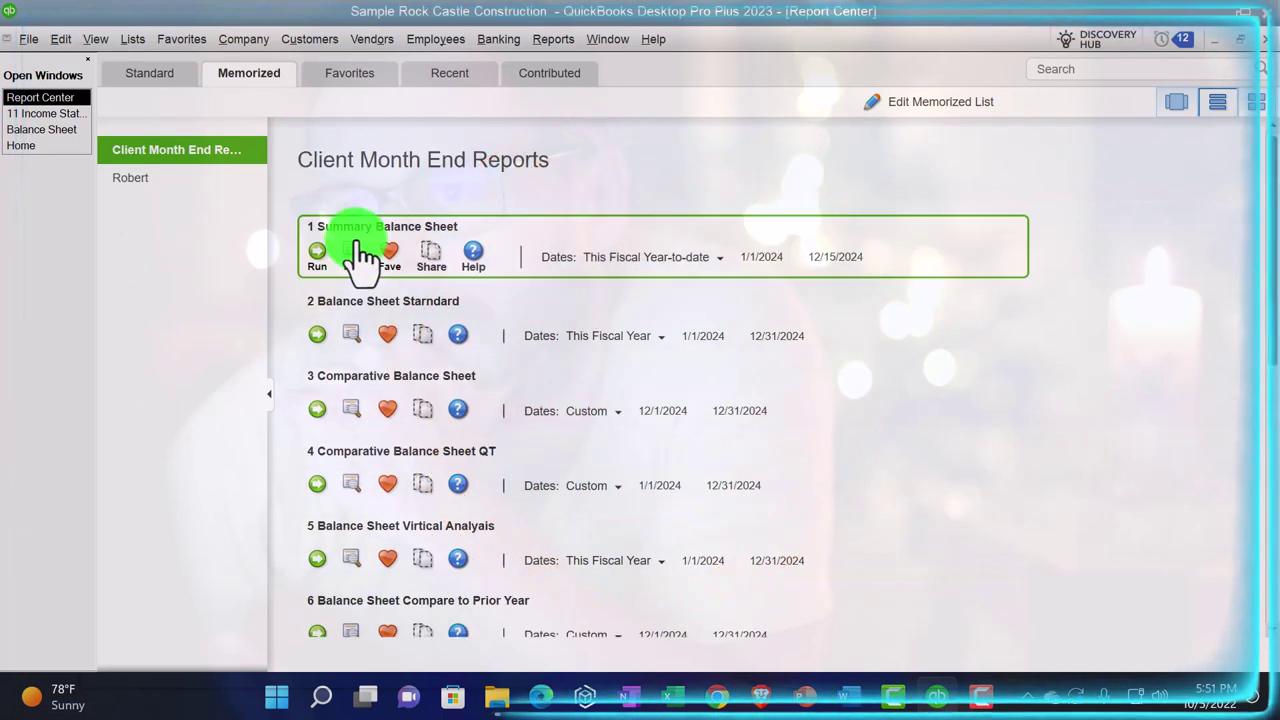
pyautogui.scroll(-2, 395, 330)
pyautogui.scroll(-4, 398, 328)
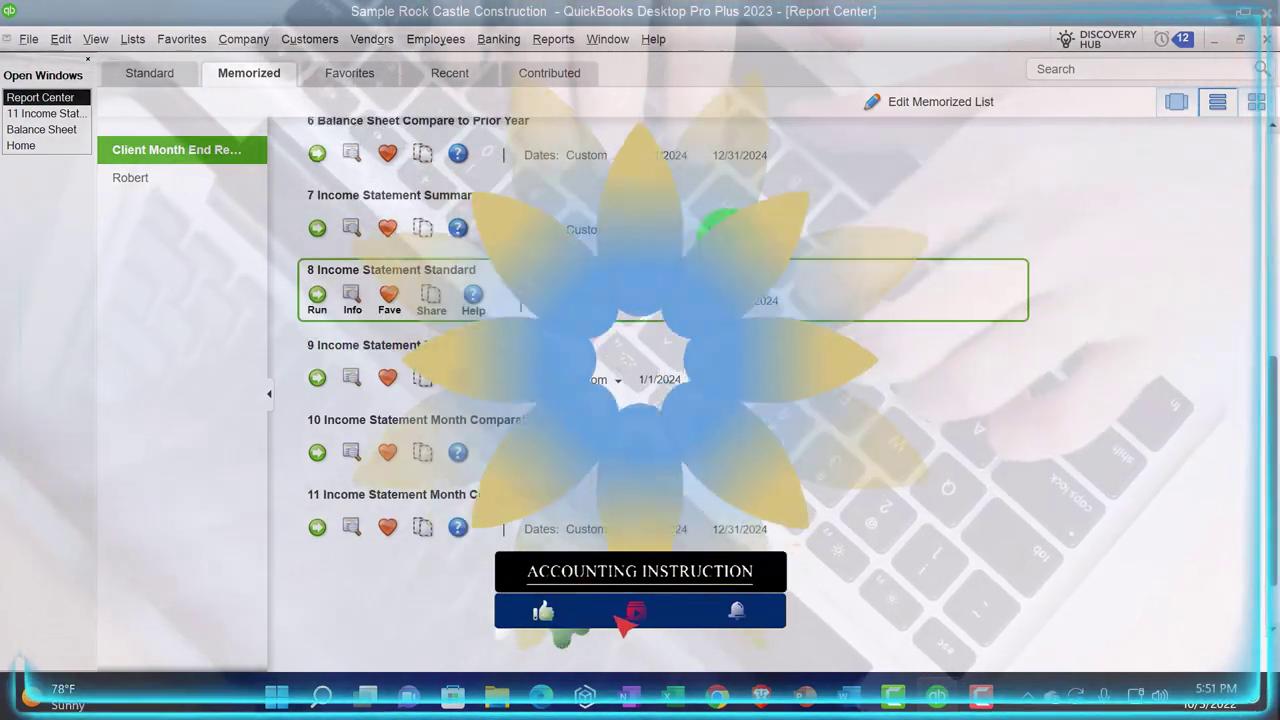
# Step: In the editable memorized report list, move report 11 below 9 Income Statement By QT and 1 Summary Balance Sheet to the start of Client Month End Reports
pyautogui.click(918, 108)
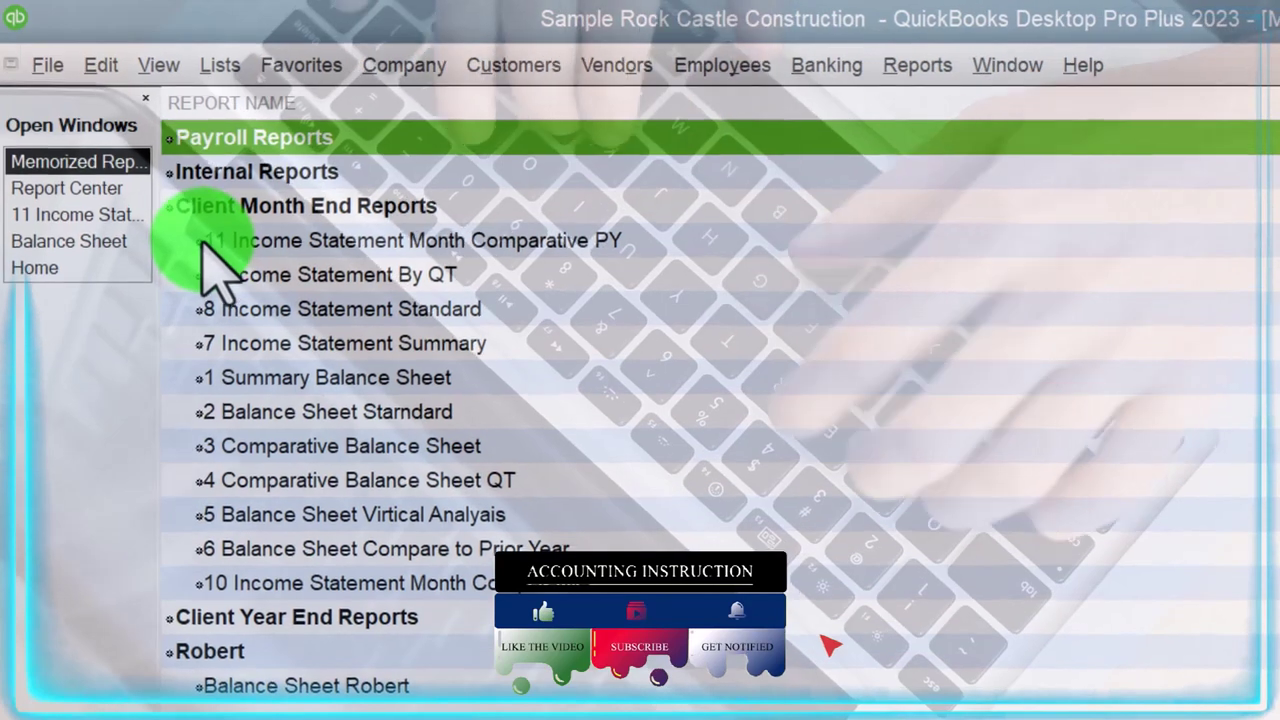
pyautogui.moveTo(203, 243); pyautogui.dragTo(196, 290)
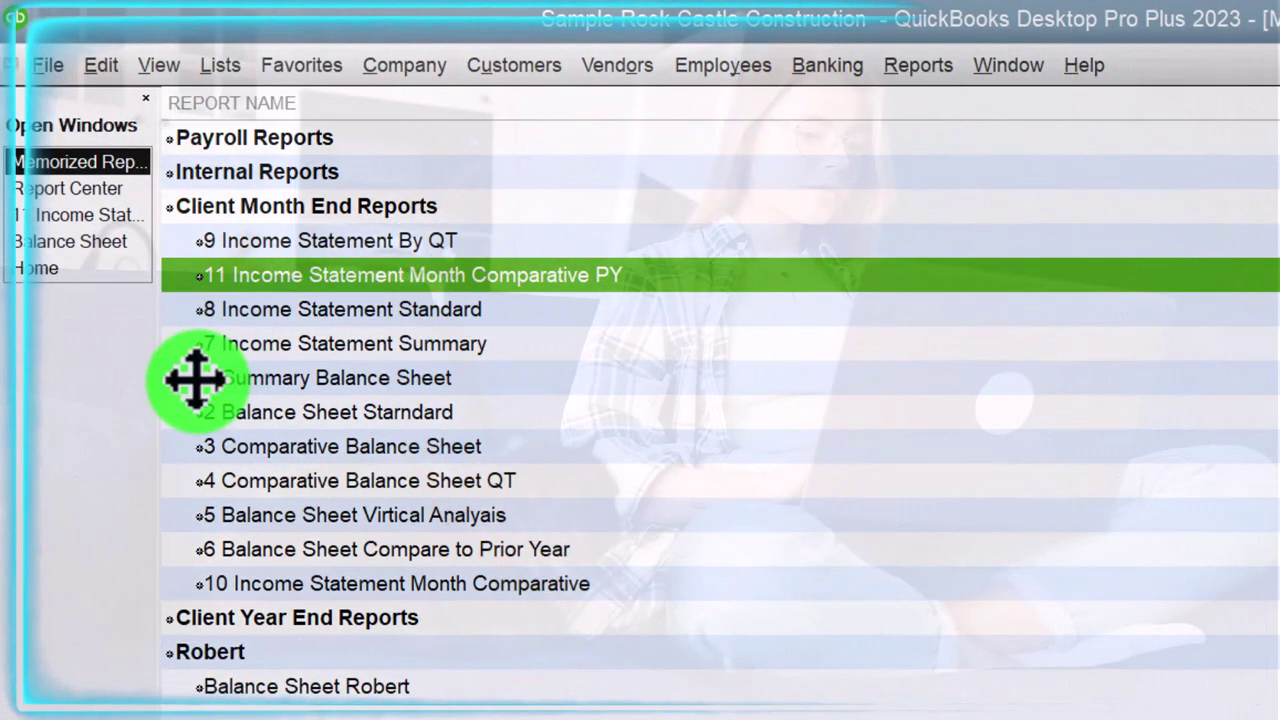
pyautogui.click(195, 378)
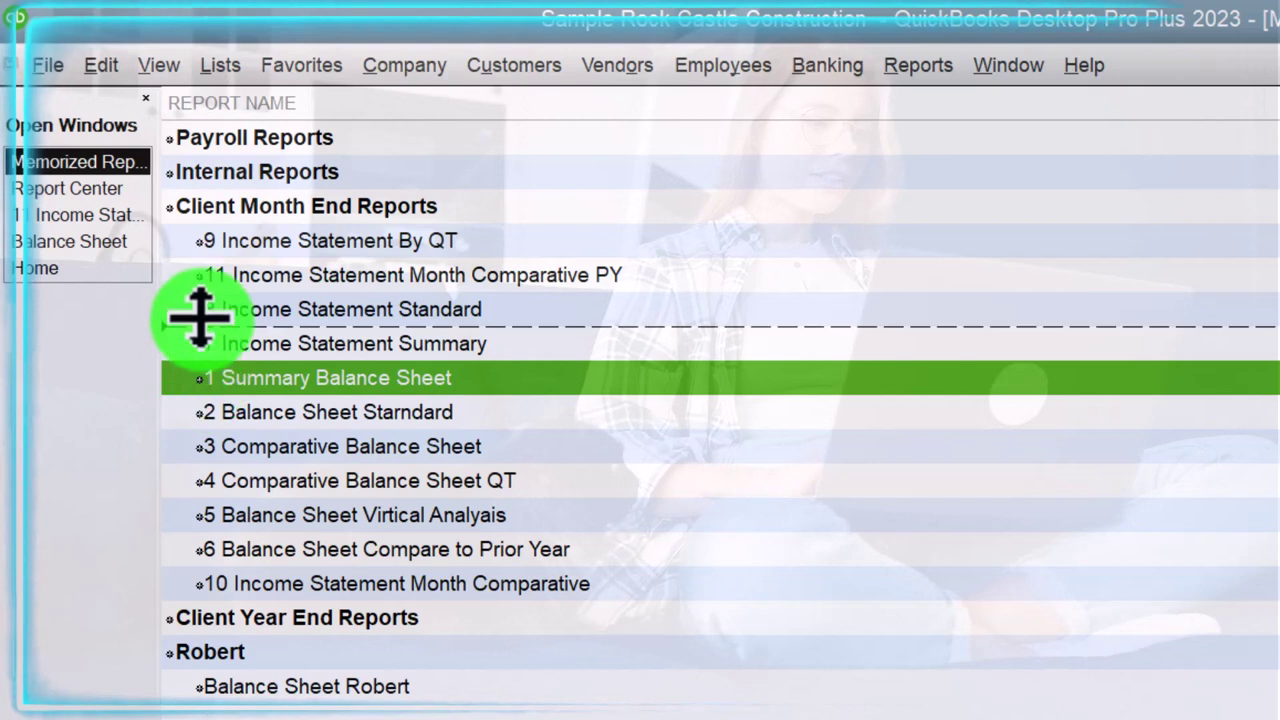
pyautogui.moveTo(200, 318); pyautogui.dragTo(205, 224)
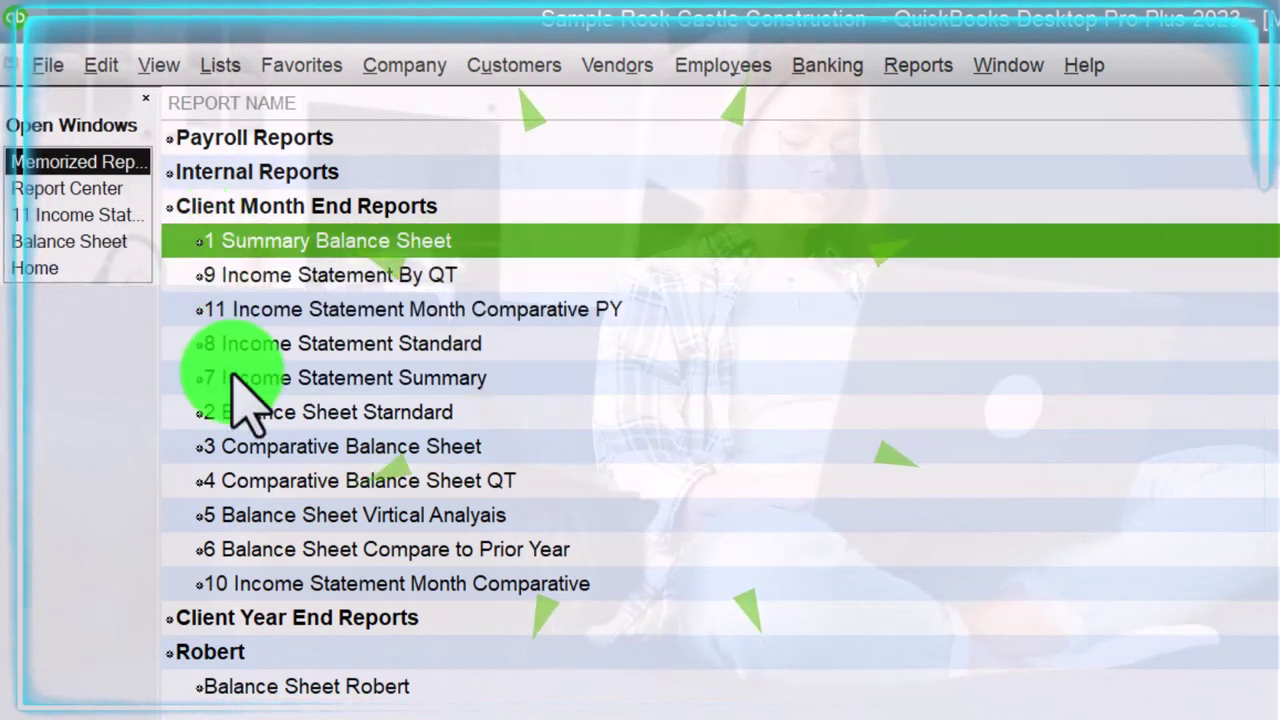
# Step: Place balance sheet reports 2 to 6 in numbered order directly below 1 Summary Balance Sheet
pyautogui.moveTo(195, 410); pyautogui.dragTo(190, 262)
pyautogui.moveTo(198, 440); pyautogui.dragTo(194, 292)
pyautogui.moveTo(192, 488); pyautogui.dragTo(200, 328)
pyautogui.moveTo(195, 513); pyautogui.dragTo(196, 362)
pyautogui.moveTo(206, 553); pyautogui.dragTo(191, 402)
# Step: Arrange income statement reports 7 to 11 in numbered order below 6 Balance Sheet Compare to Prior Year
pyautogui.click(195, 549)
pyautogui.moveTo(195, 544); pyautogui.dragTo(192, 442)
pyautogui.moveTo(191, 546); pyautogui.dragTo(190, 482)
pyautogui.click(196, 571)
pyautogui.moveTo(196, 571); pyautogui.dragTo(192, 540)
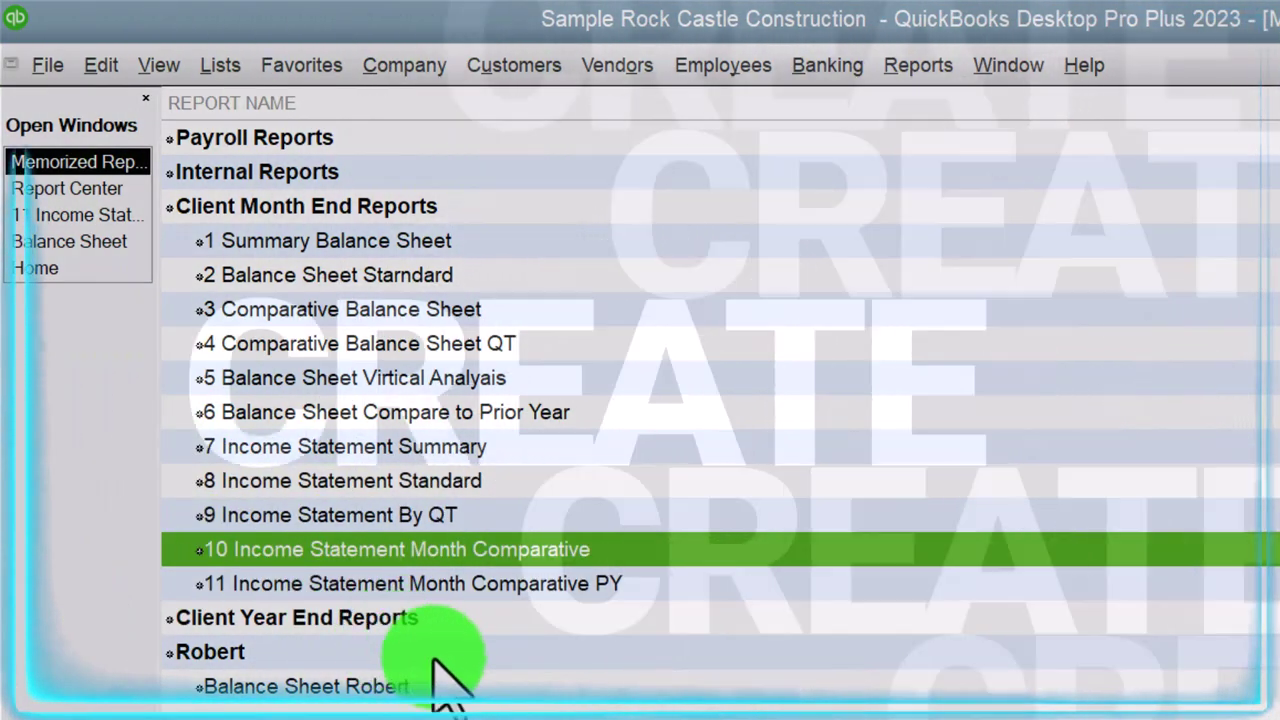